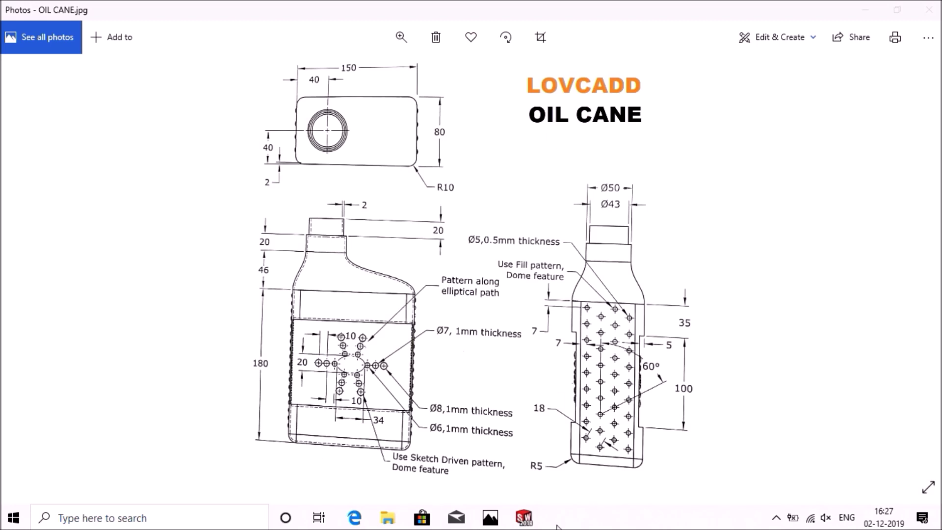
Switch from the oil can drawing in Photos to the SOLIDWORKS 2018 window
click(523, 521)
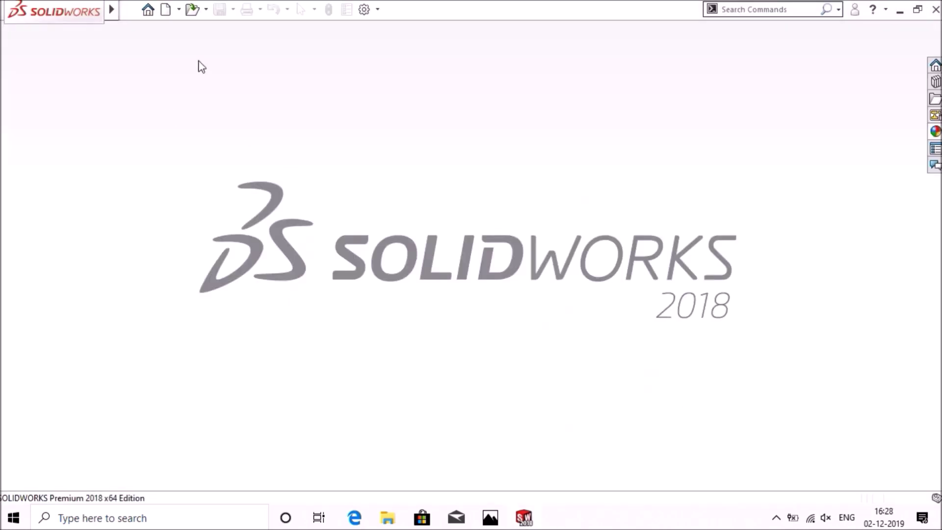
Create a new part and start a sketch on the Top Plane
click(180, 10)
click(187, 28)
click(499, 372)
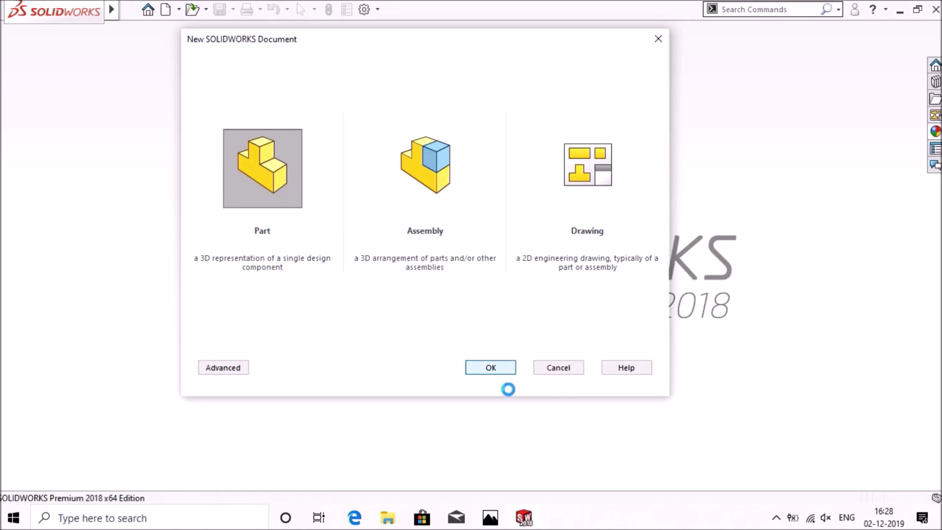
click(54, 231)
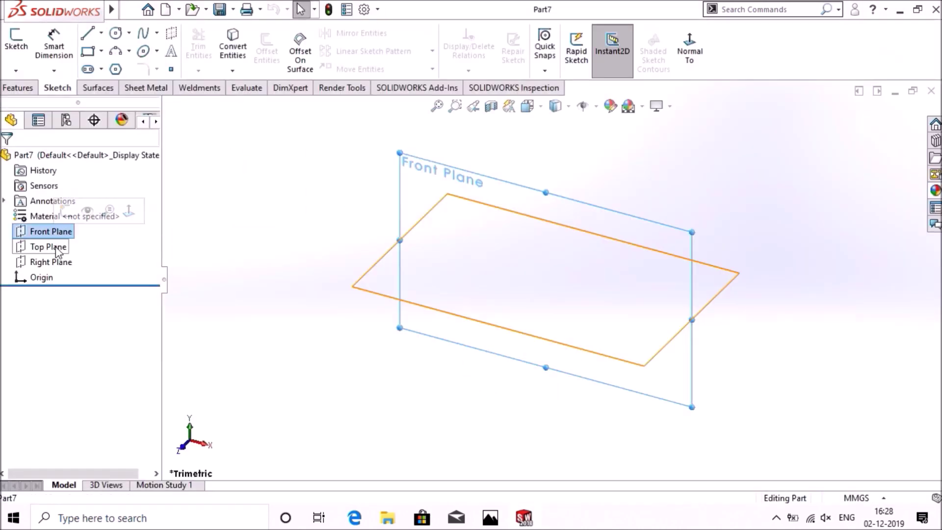
click(58, 248)
click(63, 226)
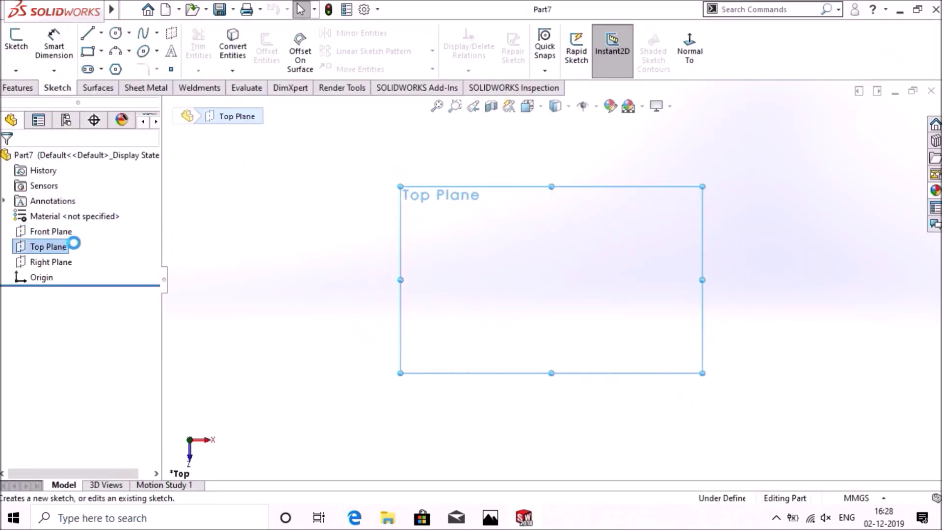
Draw a center rectangle centred on the origin
click(101, 51)
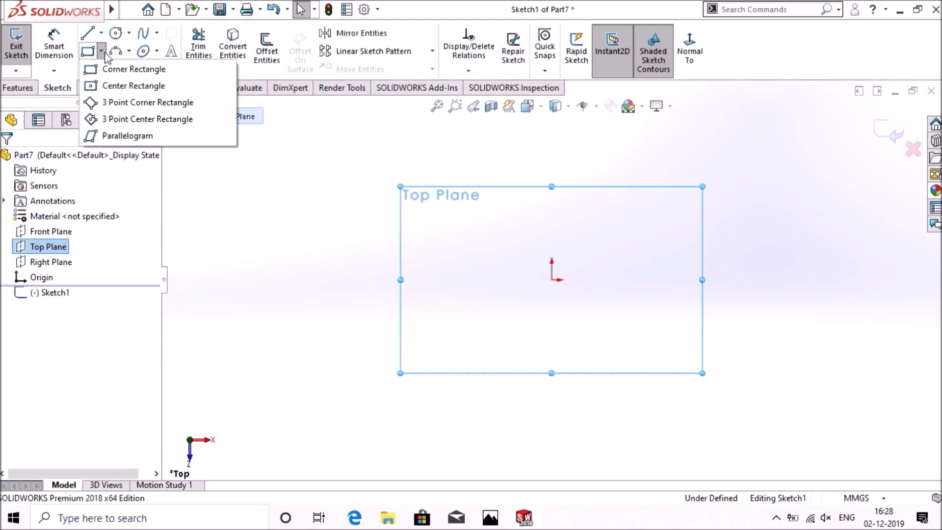
click(104, 88)
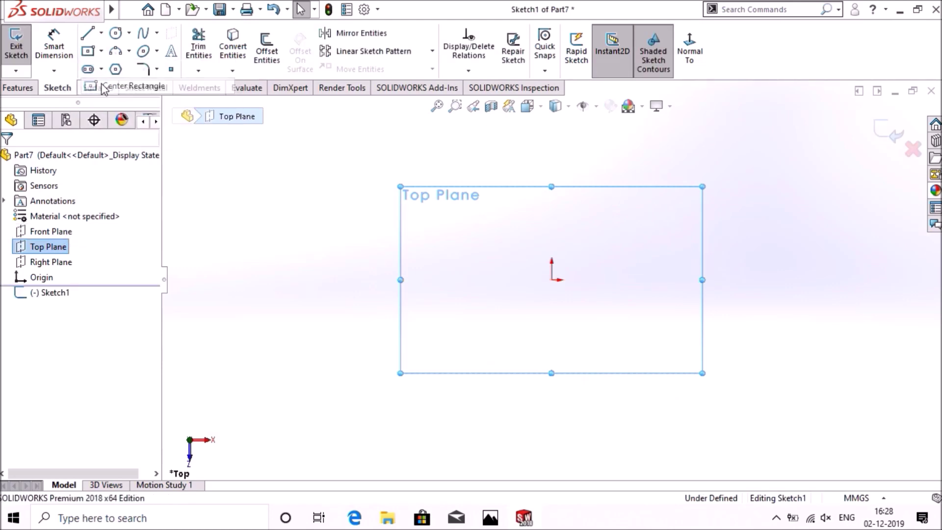
click(552, 280)
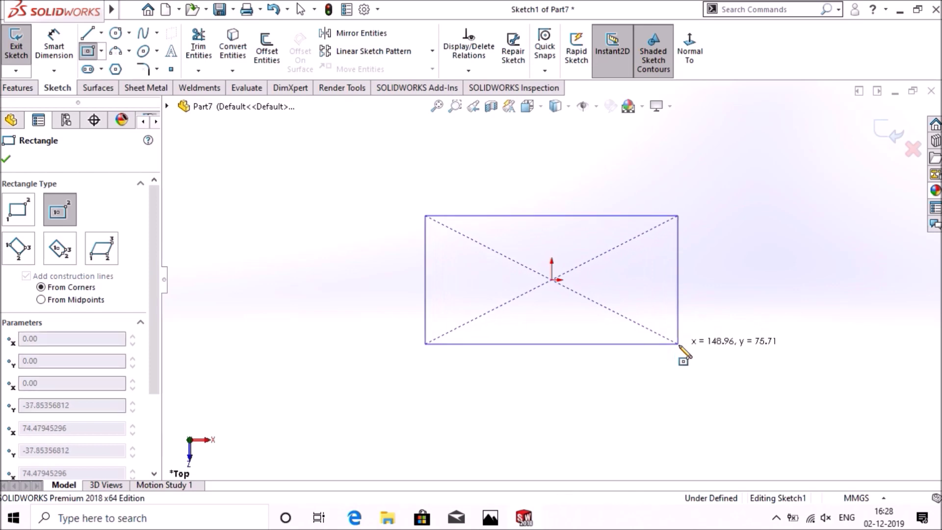
click(679, 344)
Dimension the rectangle 80 mm tall and 150 mm wide
click(66, 43)
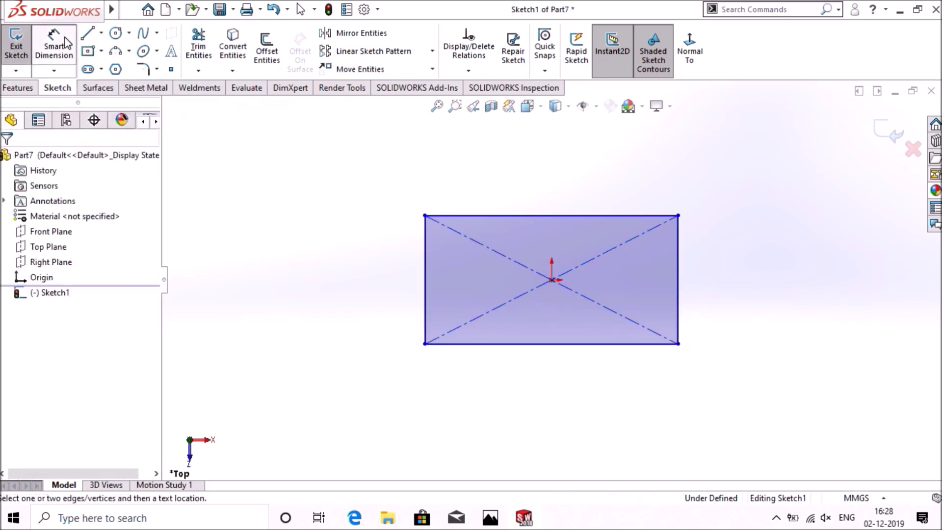
click(679, 274)
click(731, 274)
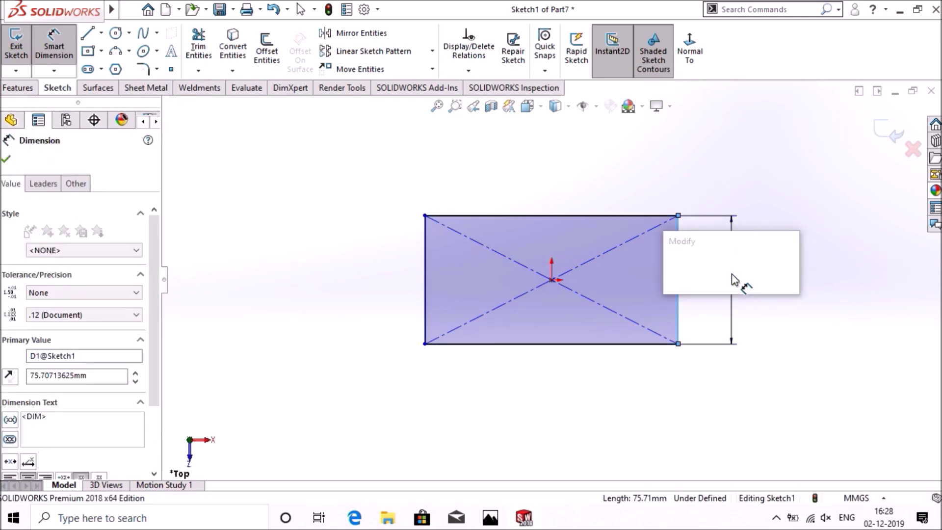
text(80)
key(Return)
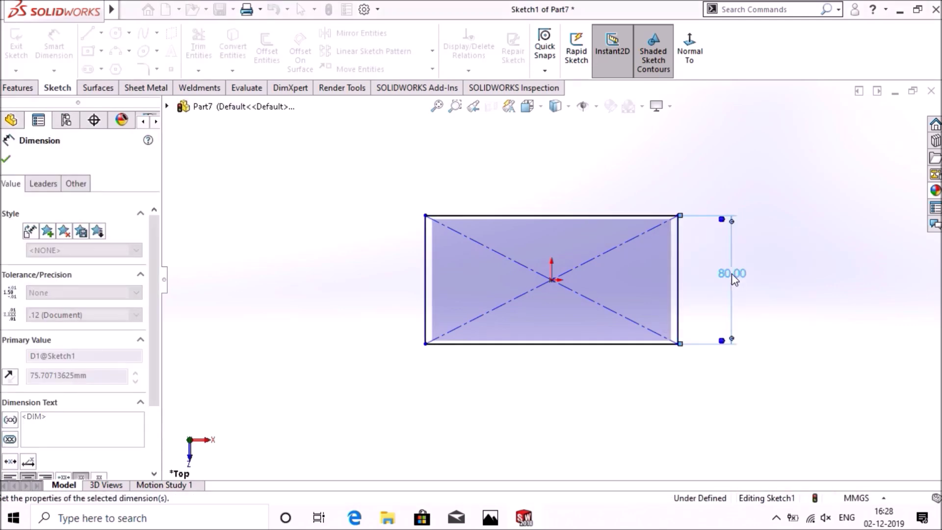
click(580, 344)
click(581, 387)
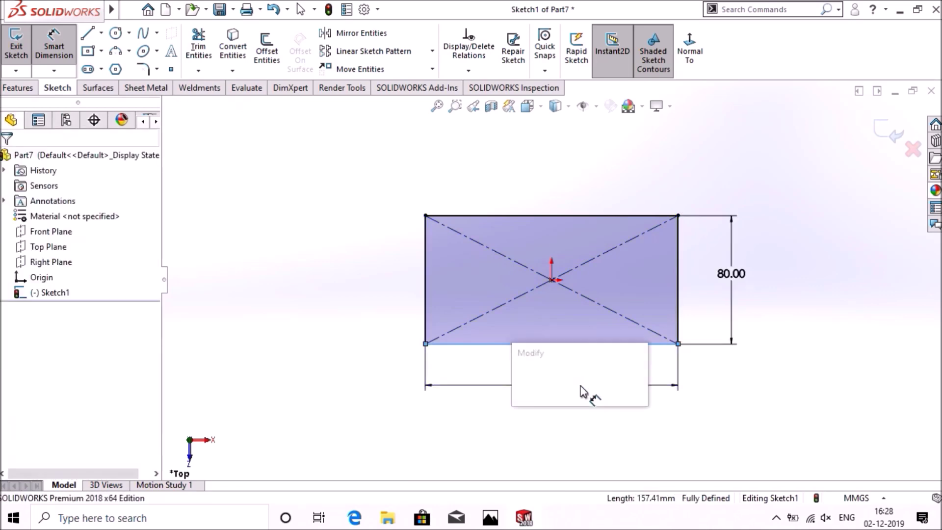
text(150)
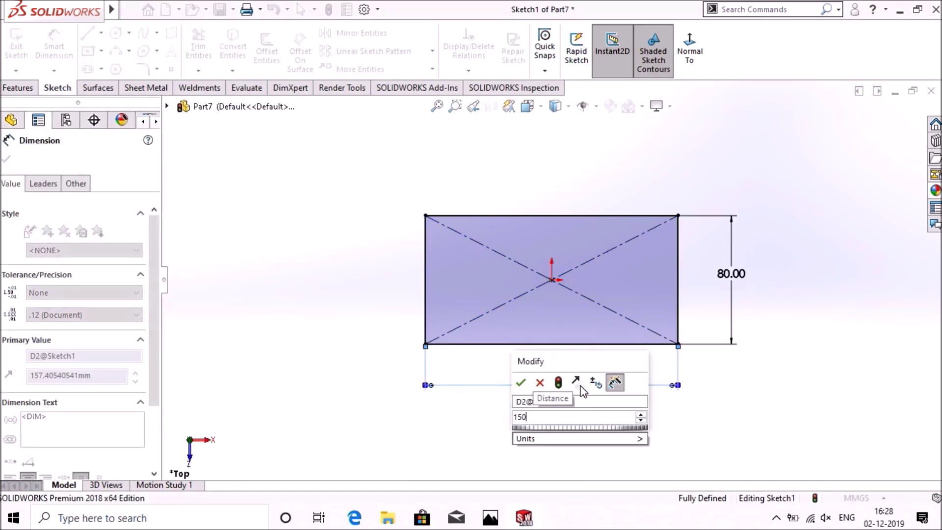
key(Return)
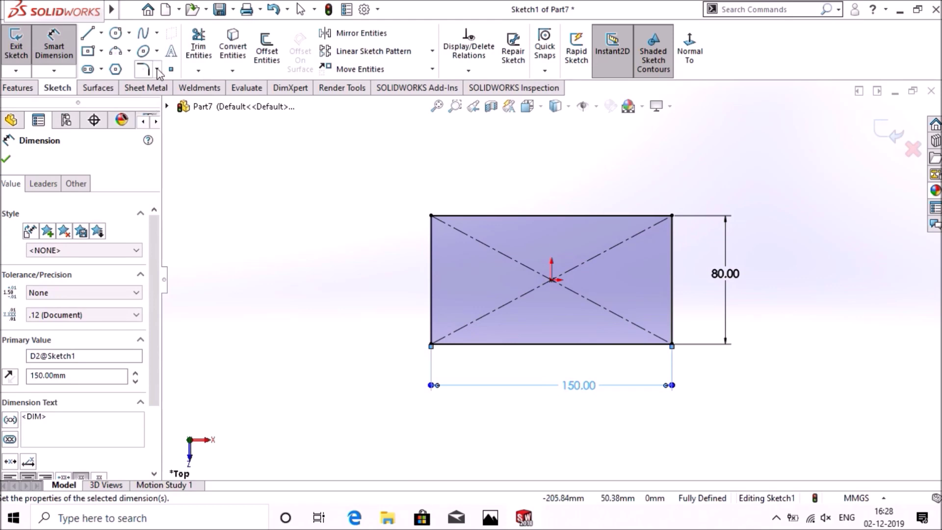
Round all four rectangle corners with 10 mm sketch fillets
click(143, 69)
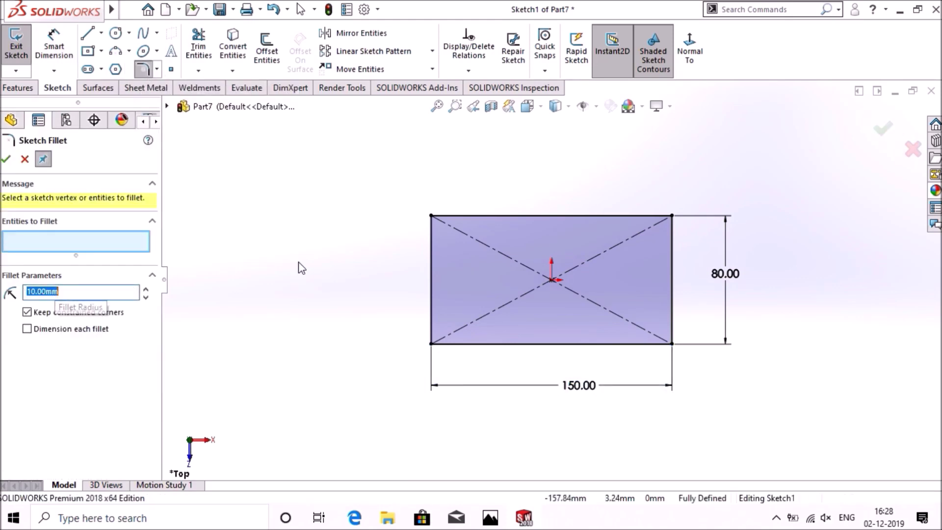
drag(403, 190, 687, 368)
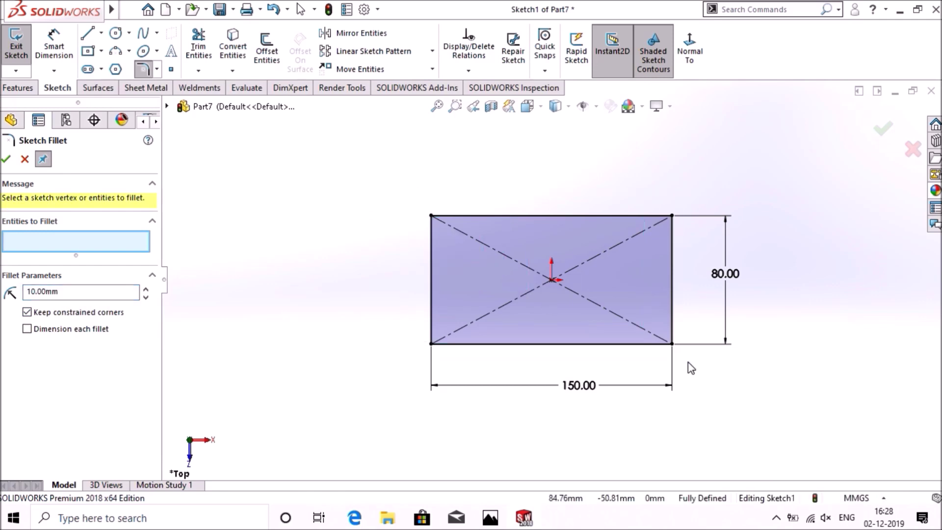
click(6, 159)
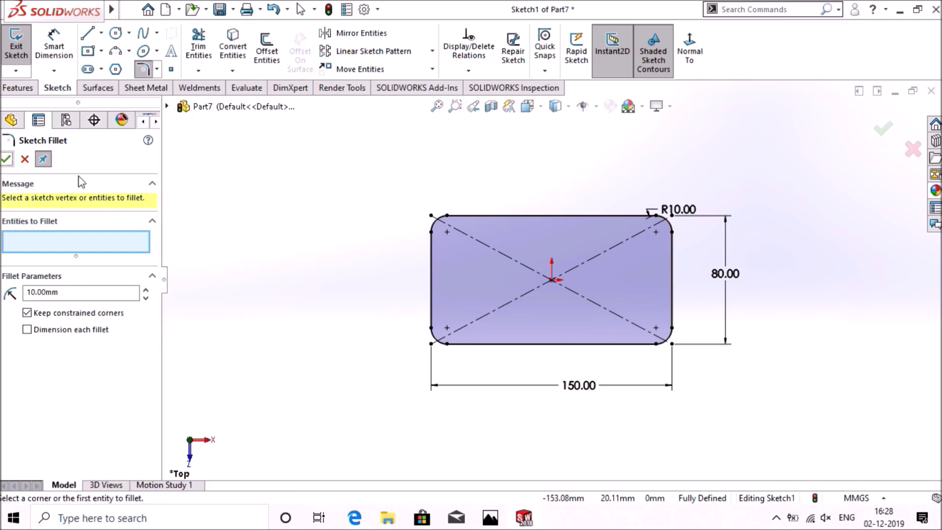
click(6, 159)
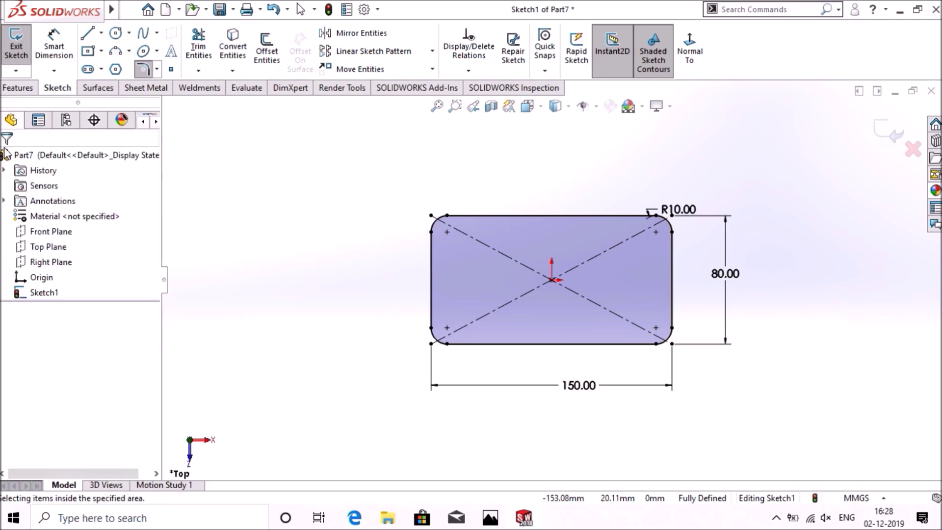
click(16, 89)
Extrude the rounded rectangle 180 mm into a solid block
click(21, 49)
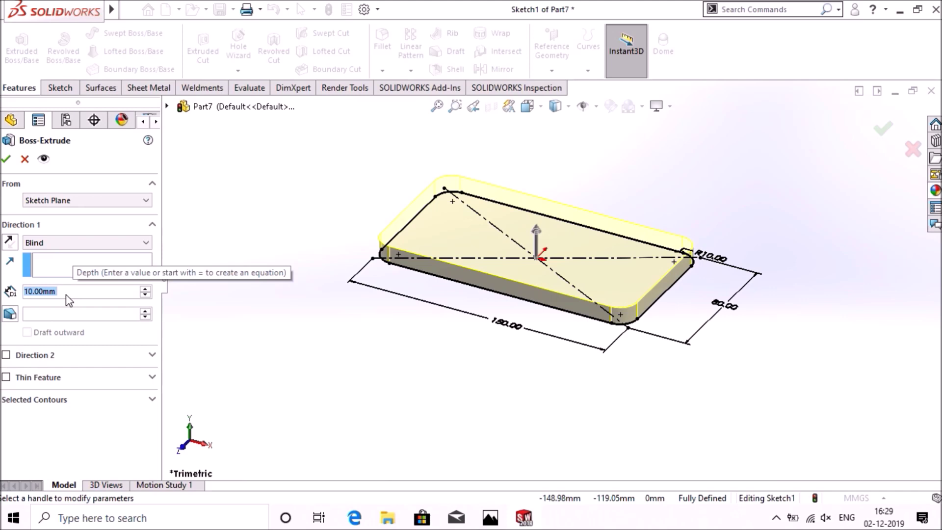
text(180)
key(Return)
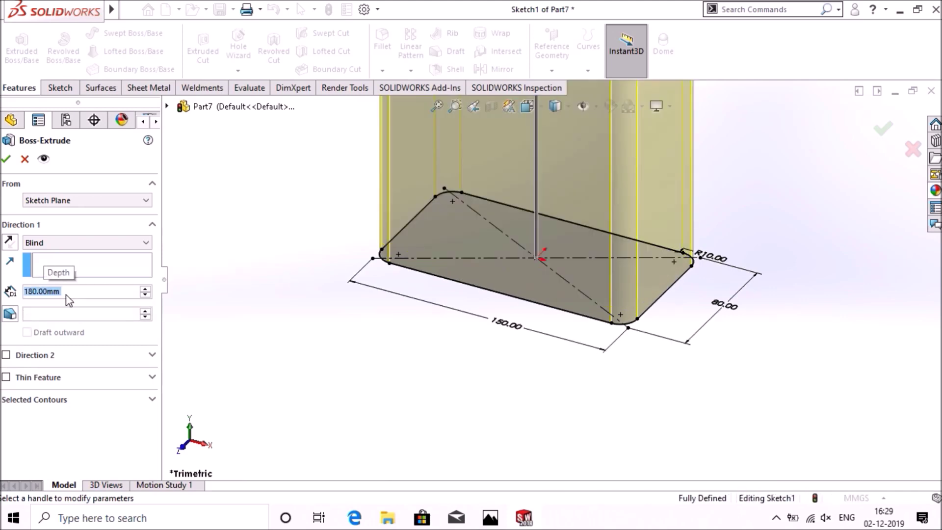
click(7, 160)
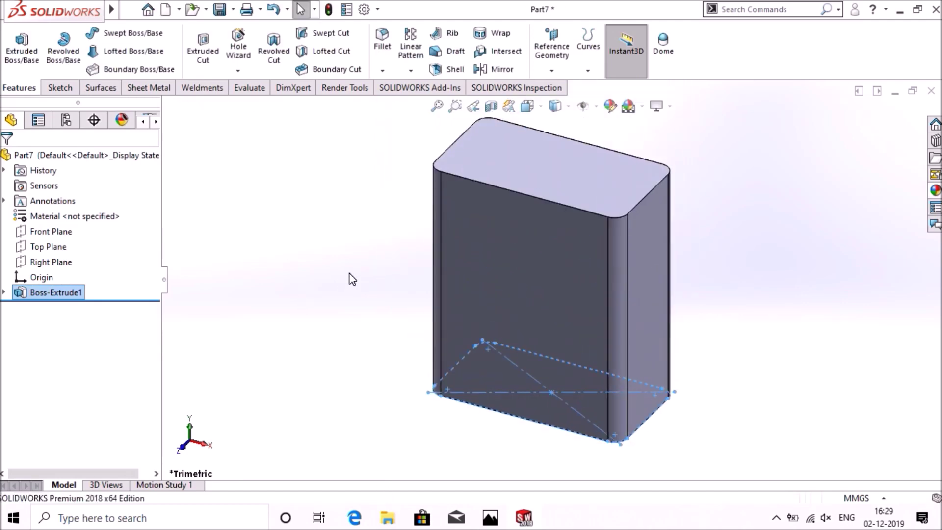
Add reference plane Plane1 offset 46 mm above the block's top face
click(367, 265)
click(552, 70)
click(568, 92)
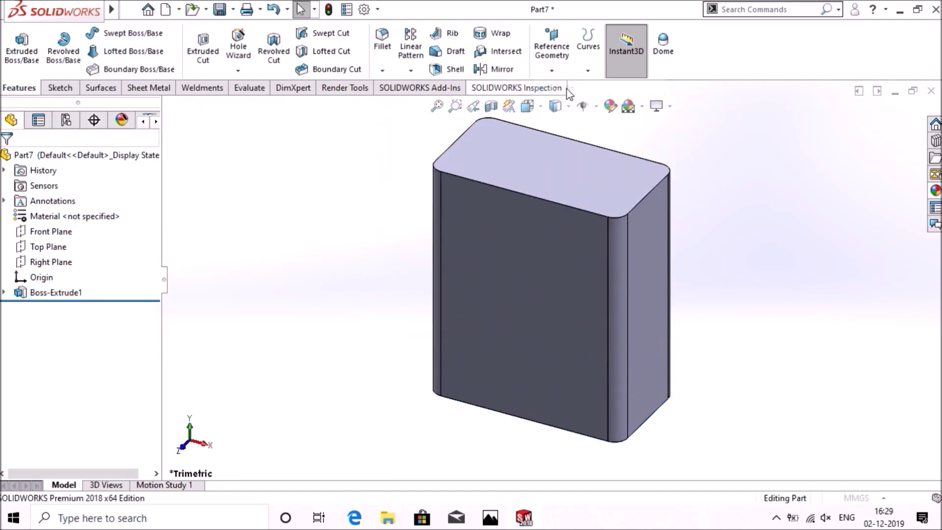
click(595, 188)
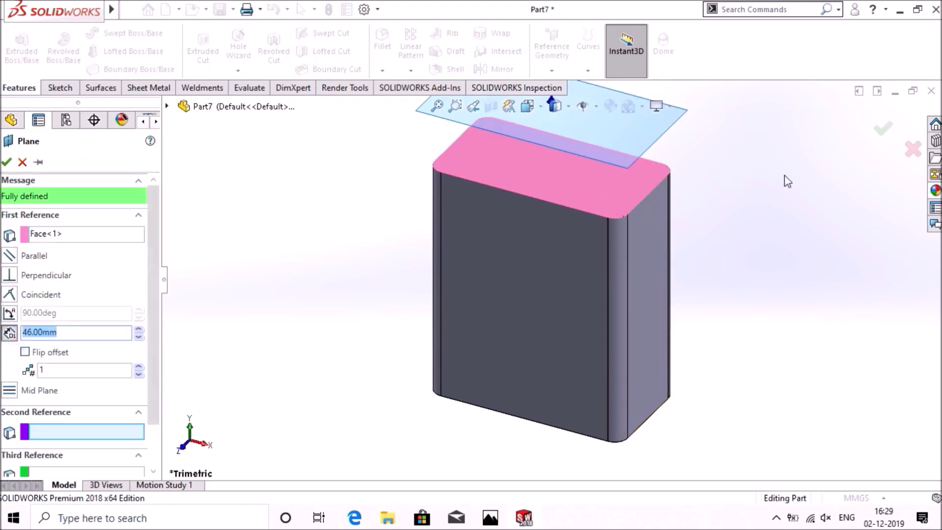
scroll(640, 224, up, 2)
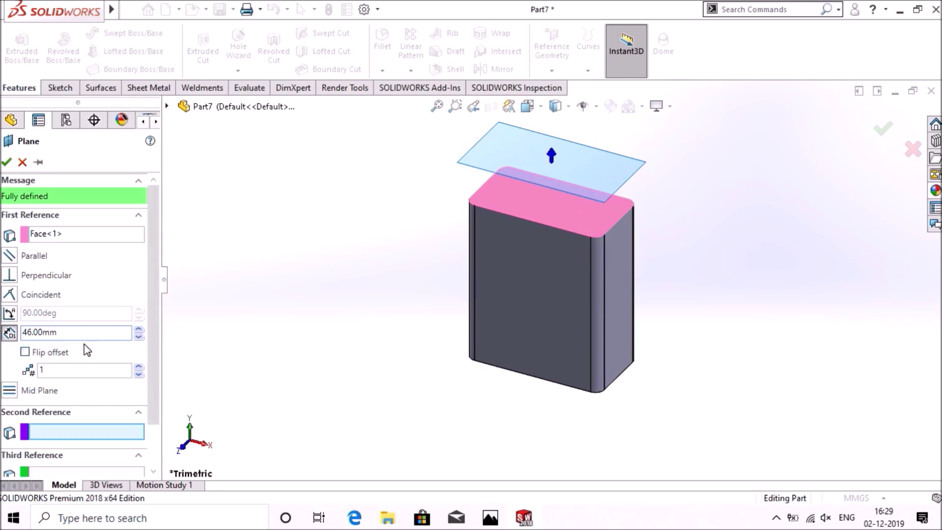
click(6, 162)
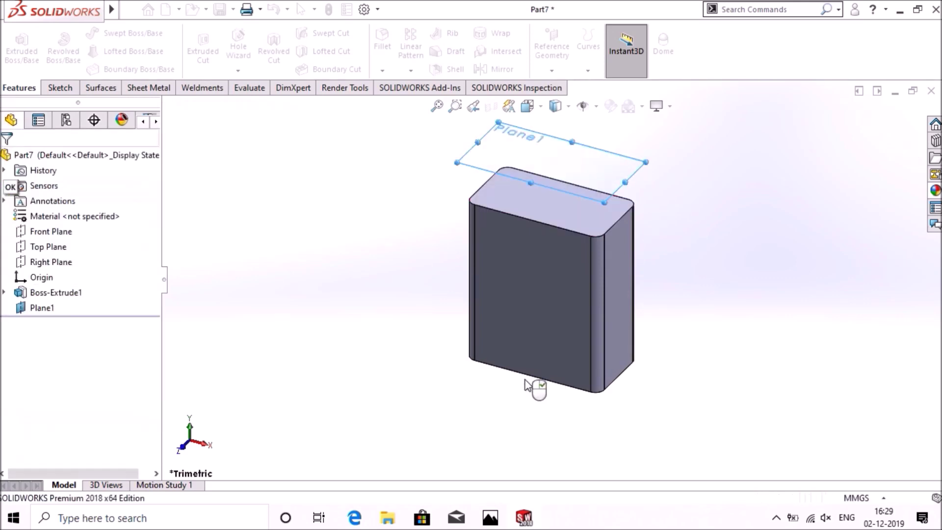
Start a sketch on Plane1, view it normal, and draw a circle inside the rectangle
right_click(609, 168)
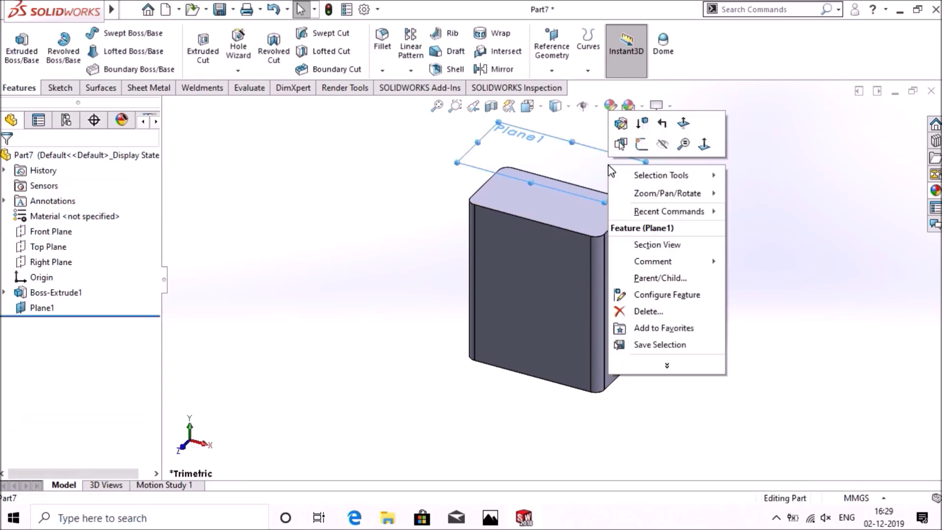
click(641, 143)
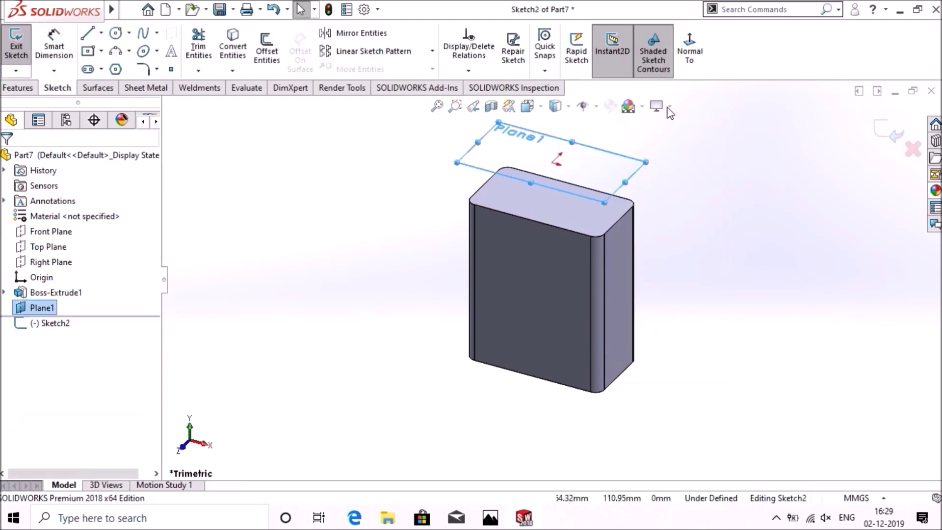
click(689, 49)
click(116, 34)
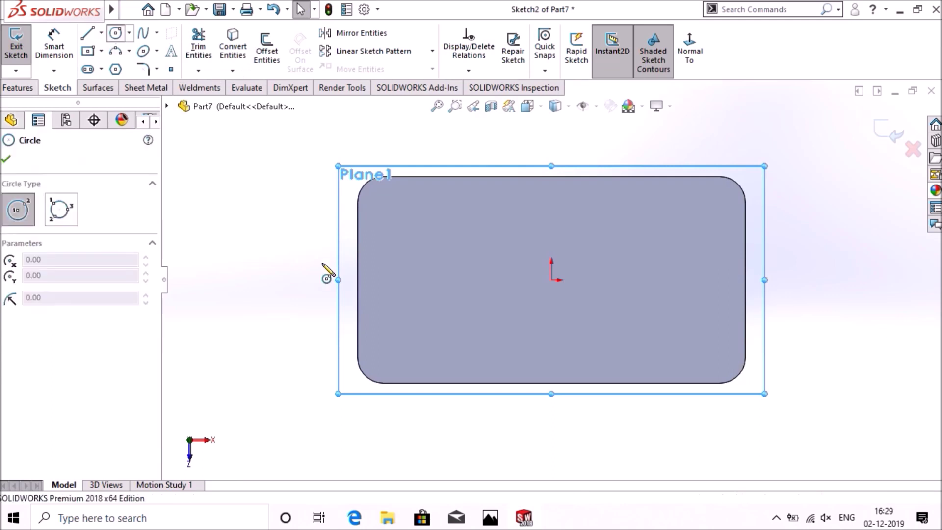
click(420, 276)
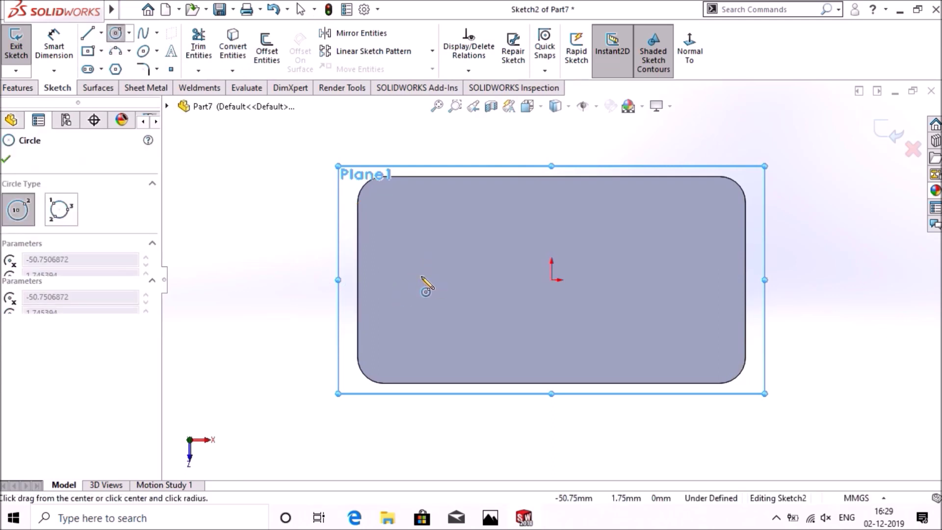
click(438, 316)
Dimension the circle's diameter to Ø50 mm
key(d)
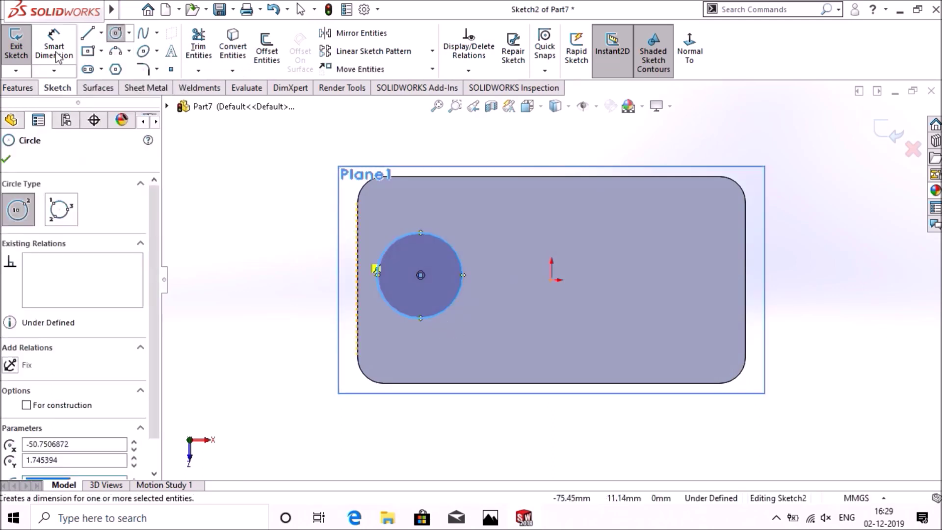
click(440, 234)
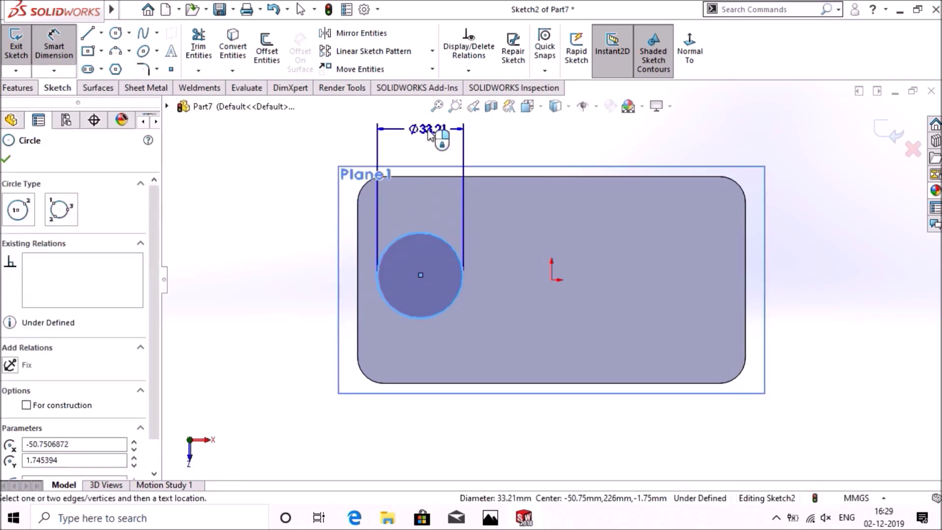
click(432, 135)
text(30)
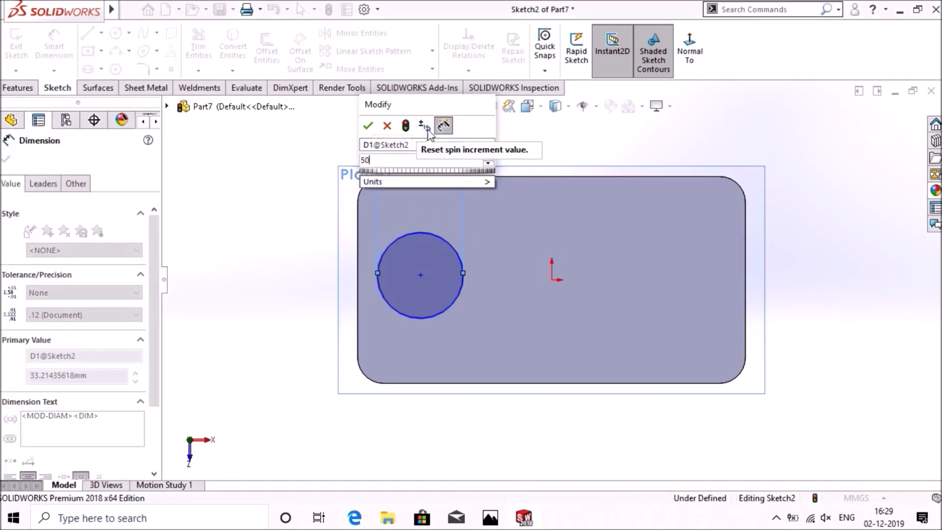
click(388, 126)
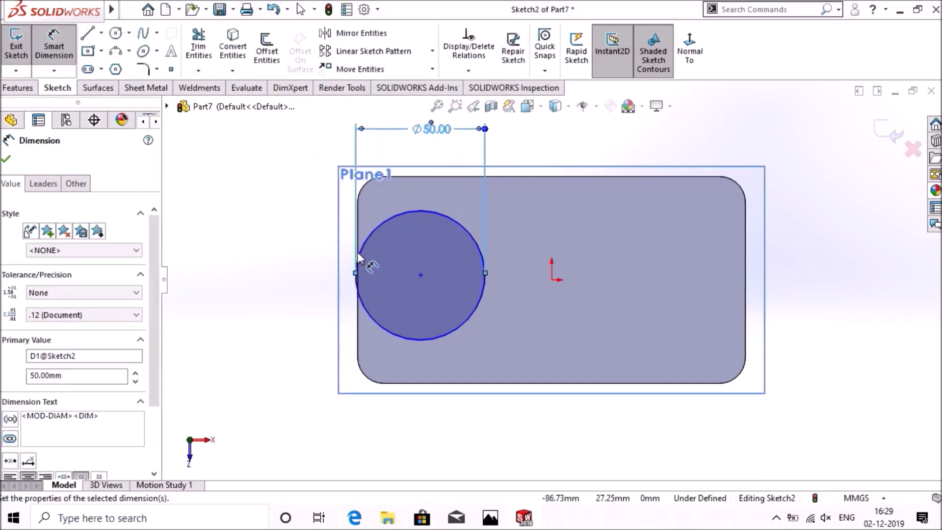
Locate the circle centre 40 mm from the top edge and 40 mm from the left edge
click(417, 178)
click(420, 274)
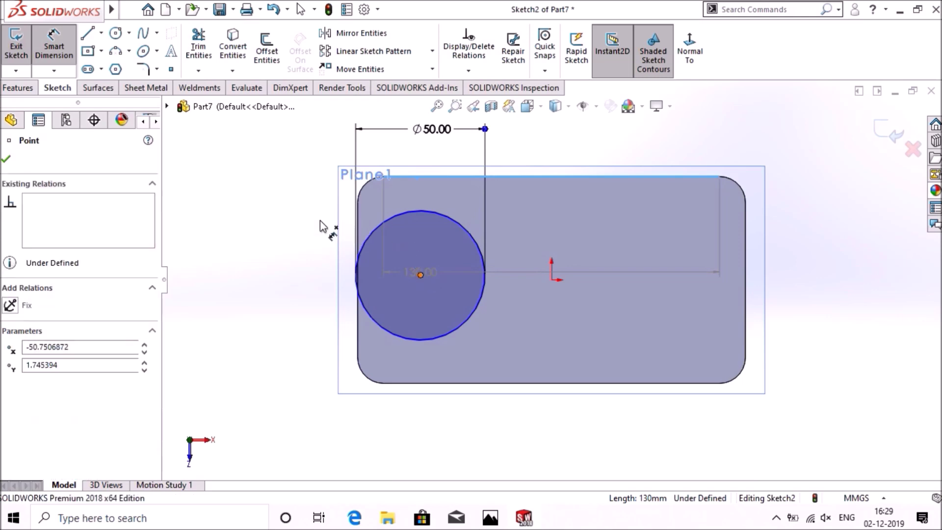
click(268, 230)
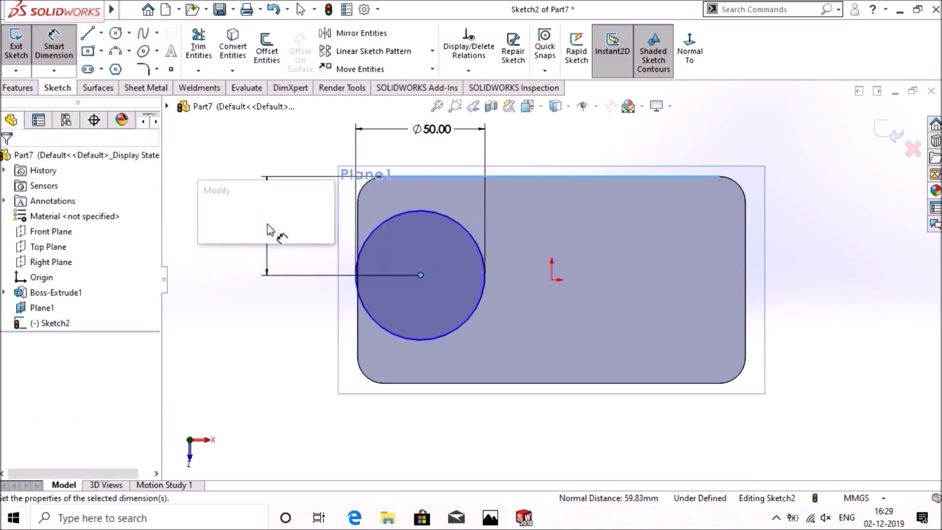
text(40)
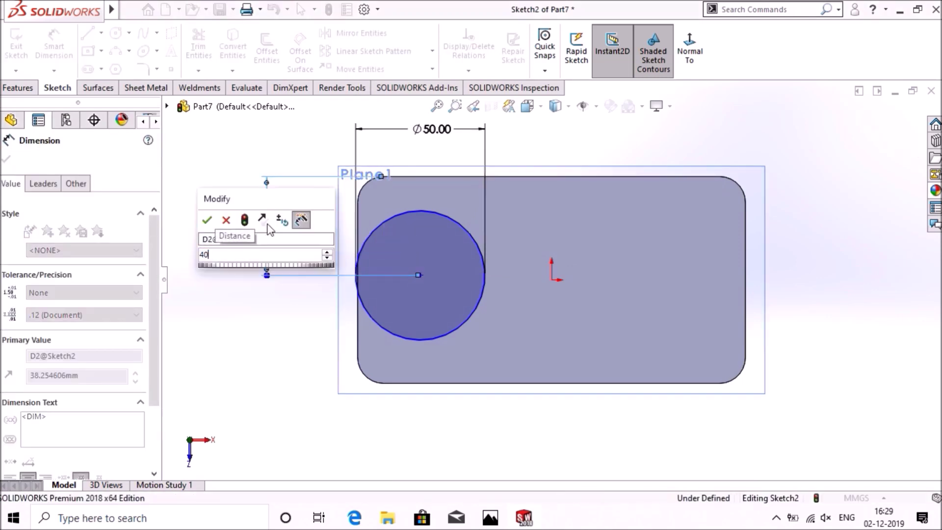
key(Return)
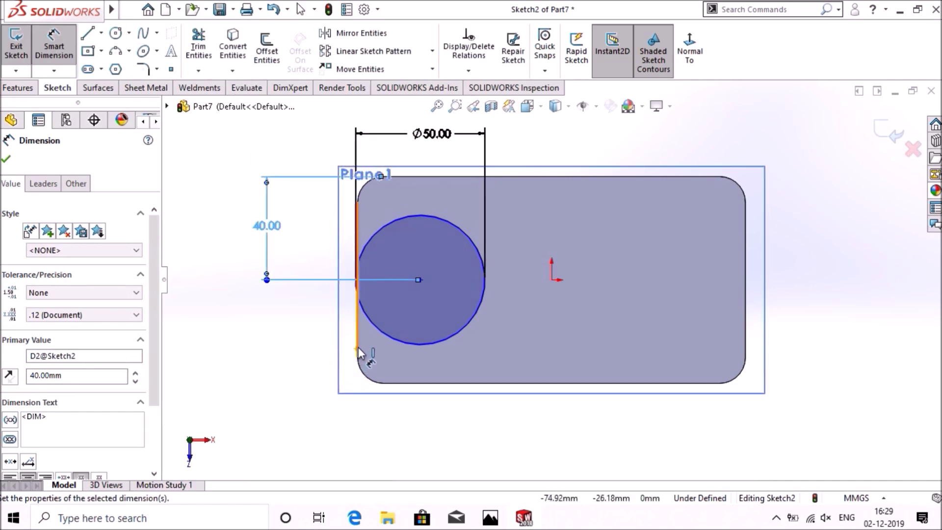
click(420, 279)
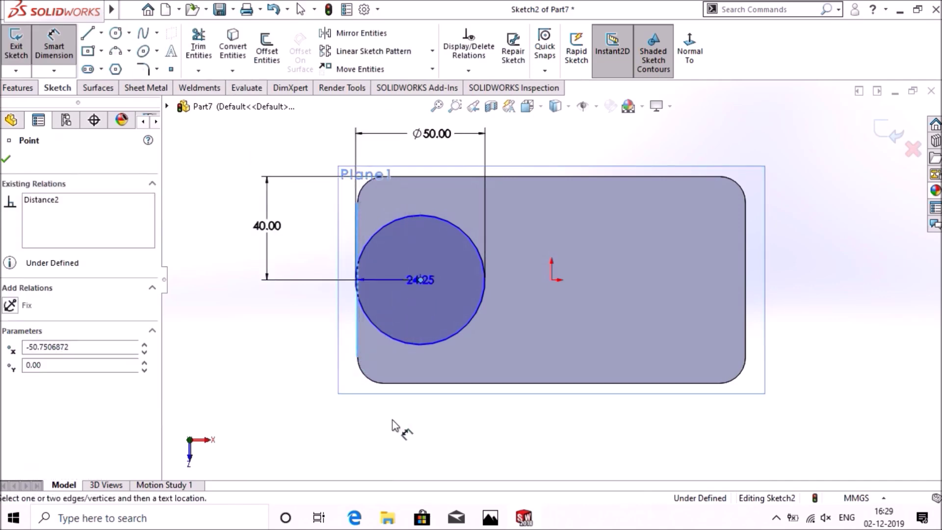
click(391, 424)
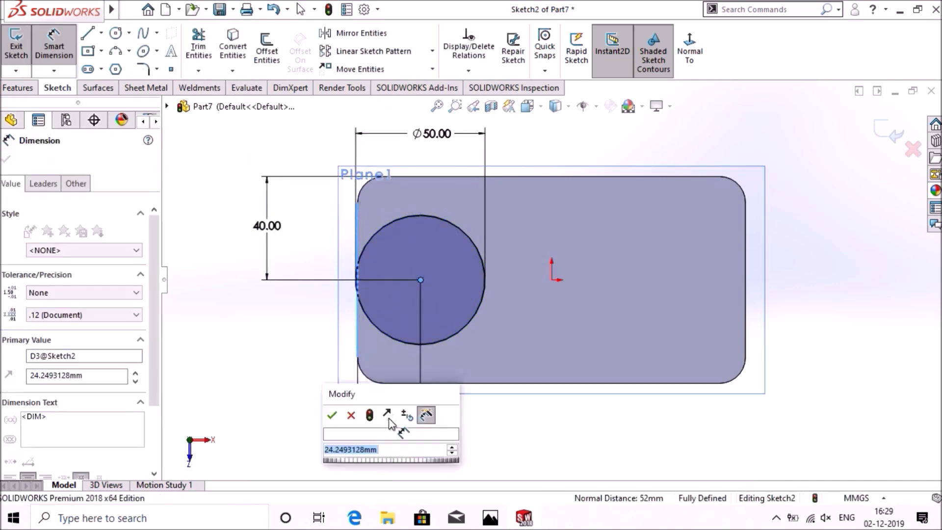
text(40)
key(Return)
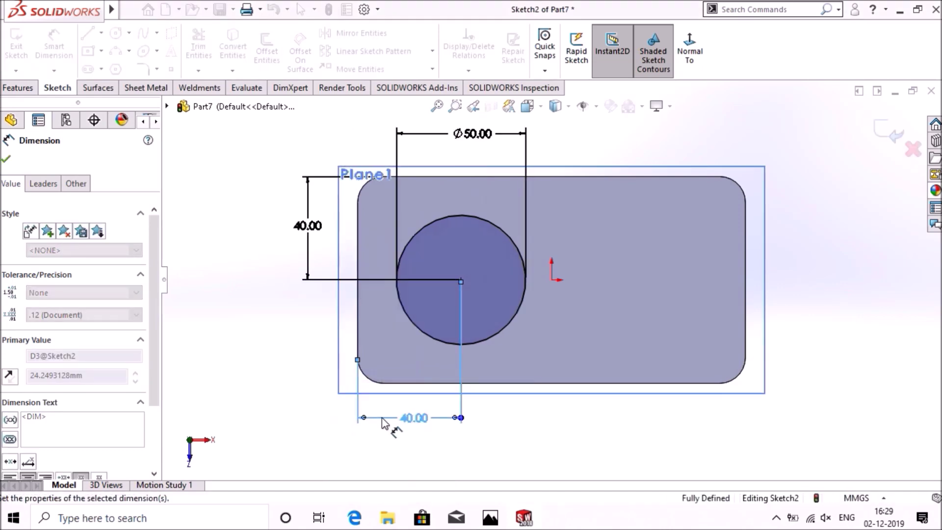
Exit the circle sketch and orbit to a 3D view of the box
click(7, 162)
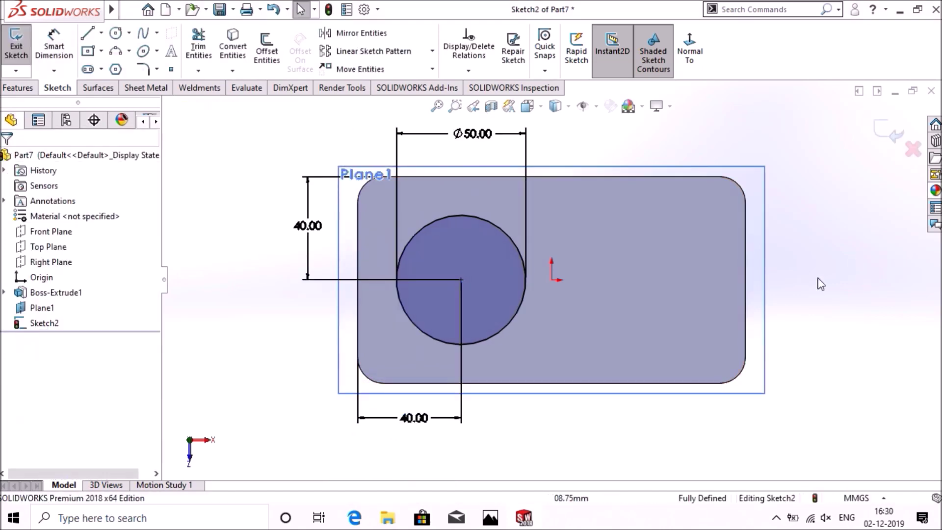
click(879, 134)
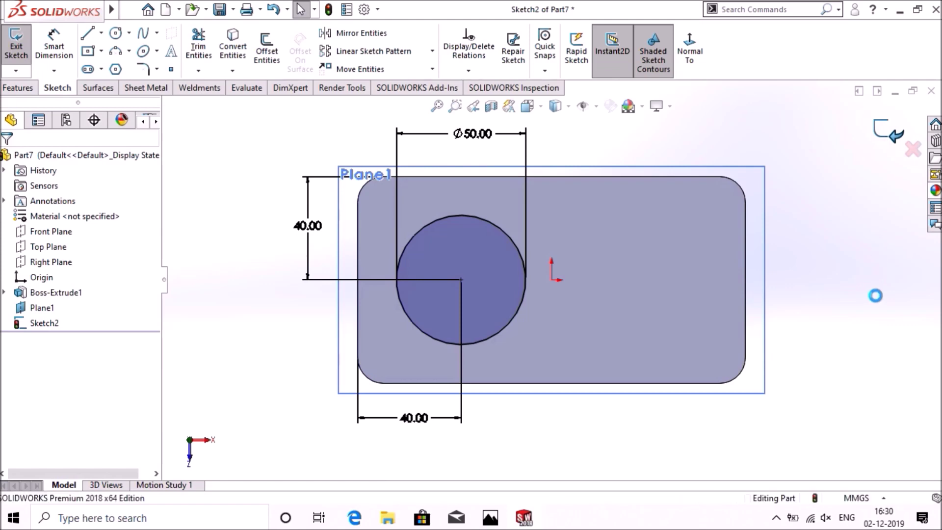
middle_drag(836, 297, 732, 218)
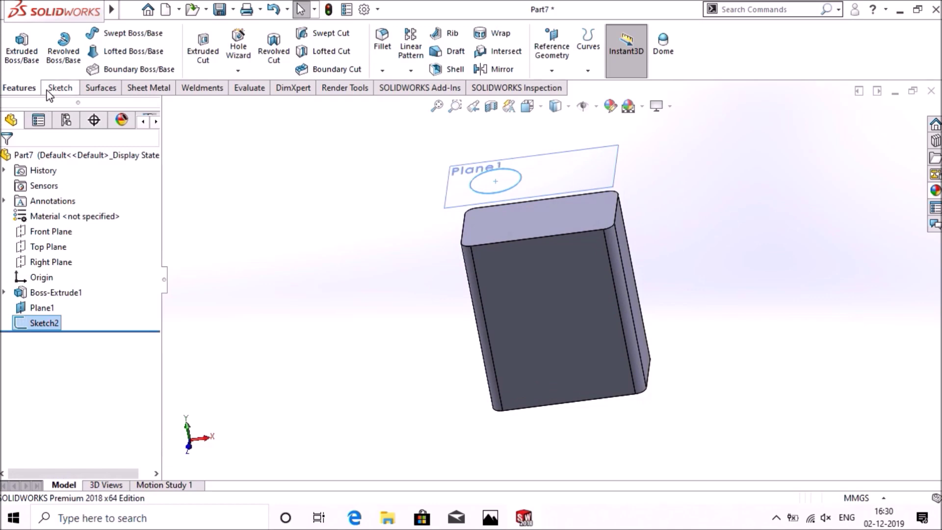
Loft from the block's top face to the Ø50 circle with Normal To Profile start and end constraints
click(235, 220)
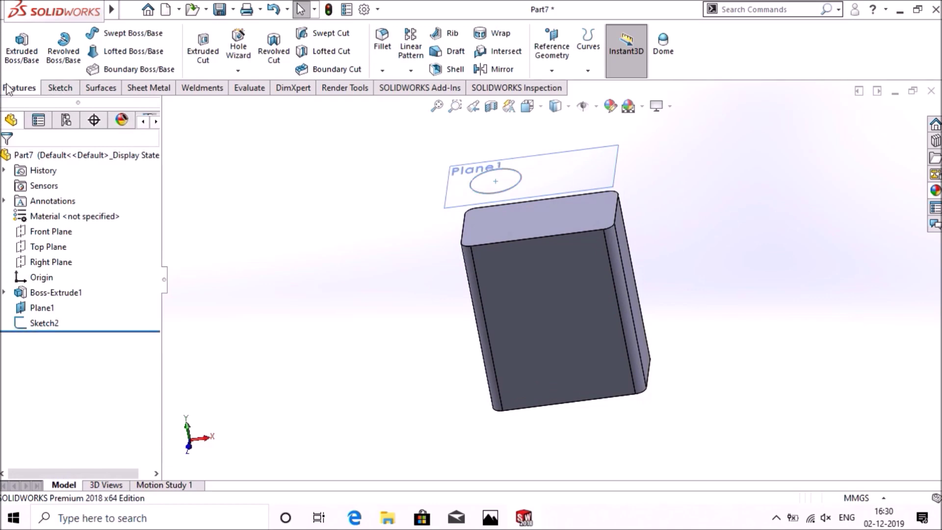
click(115, 52)
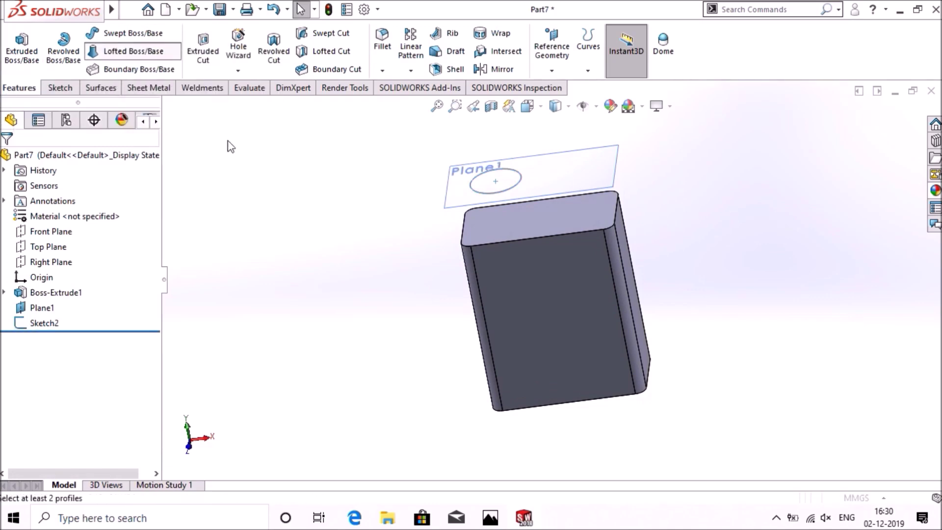
click(557, 222)
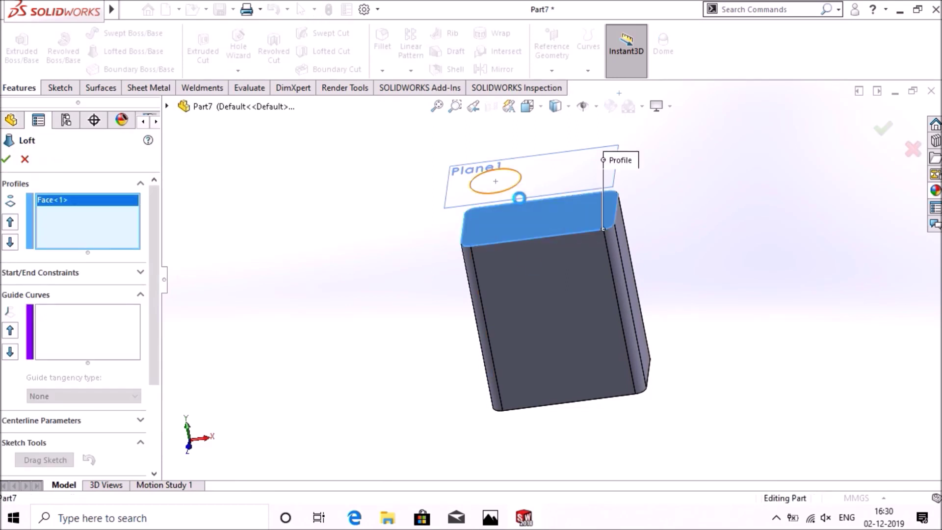
click(518, 192)
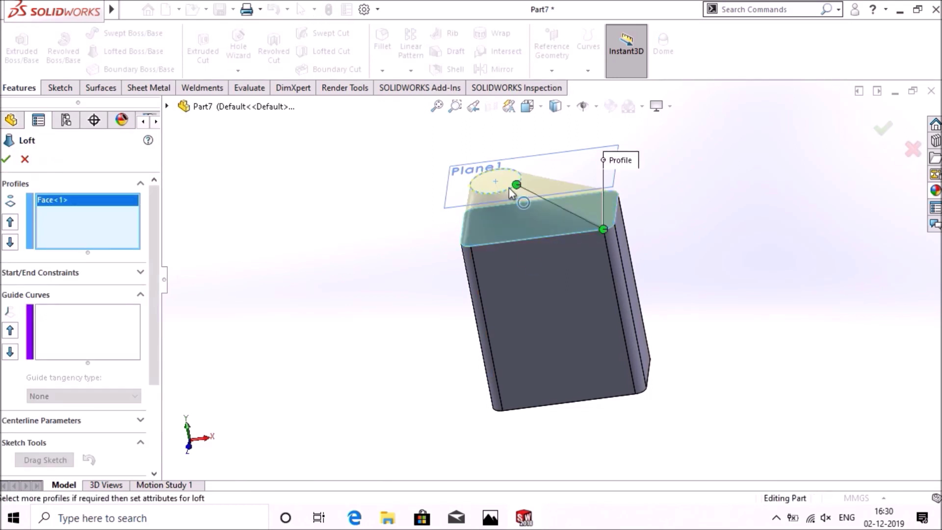
click(41, 273)
click(51, 304)
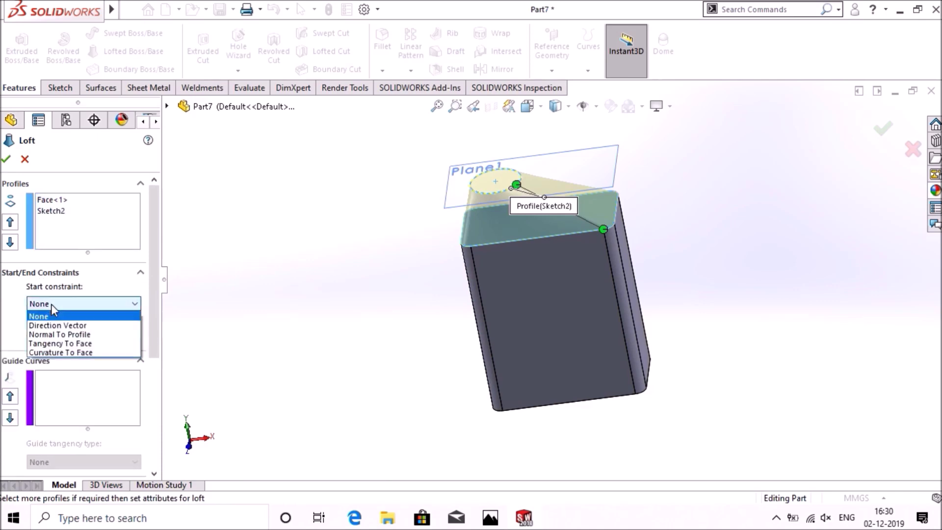
click(53, 336)
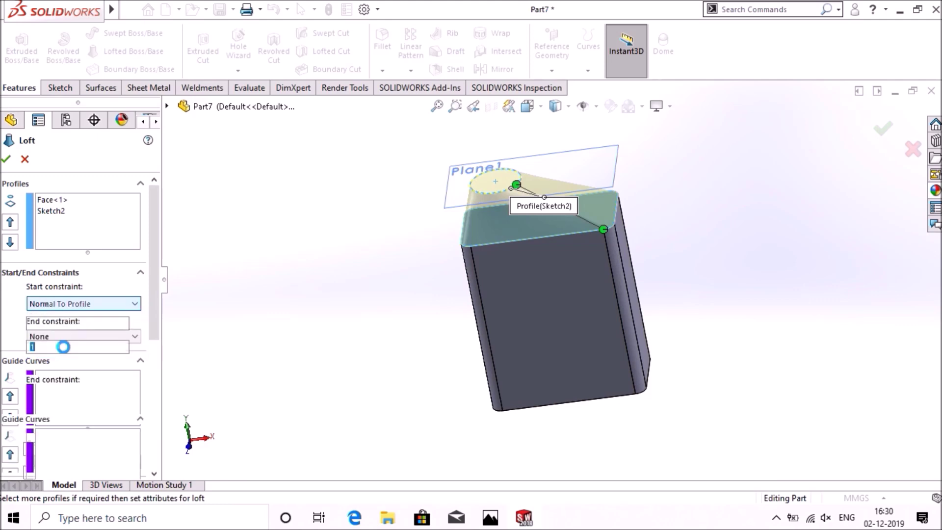
click(58, 395)
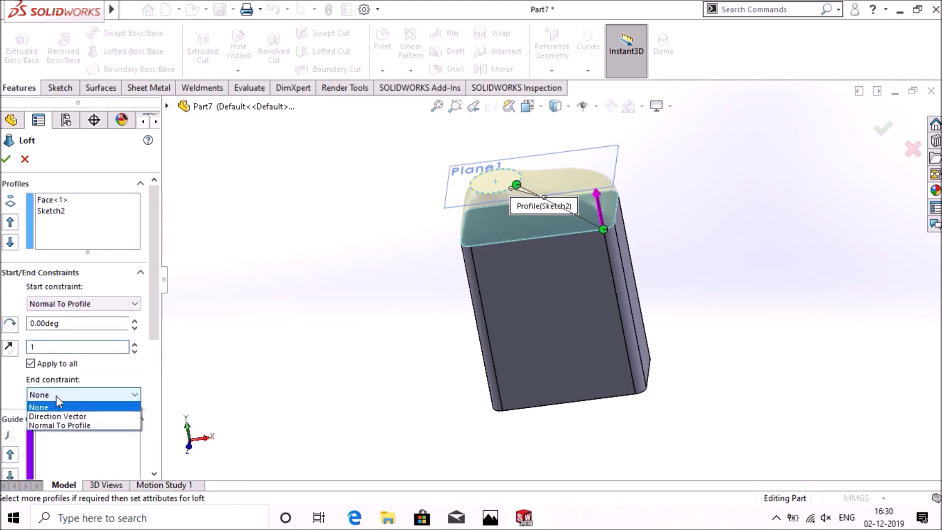
click(59, 426)
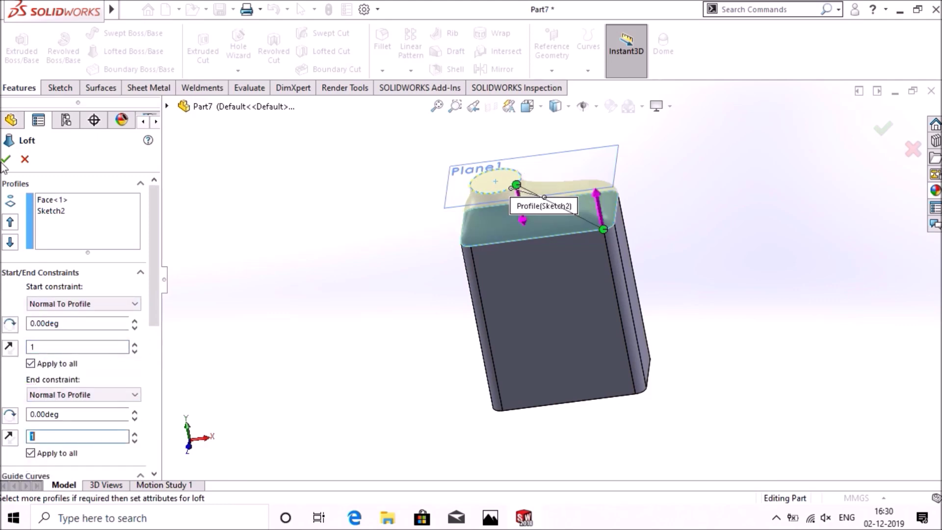
click(6, 159)
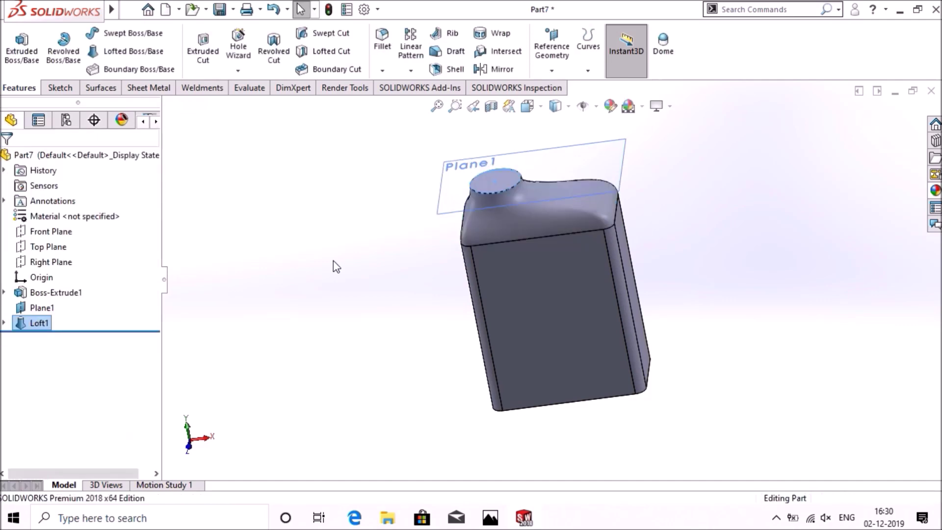
Hide Plane1 and sketch on the loft's top face, converting its circular edge
right_click(616, 150)
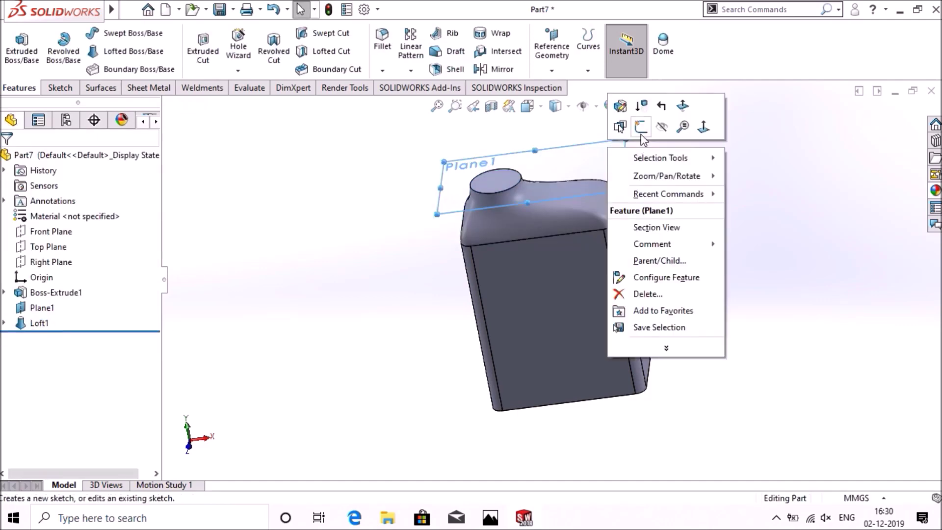
click(662, 126)
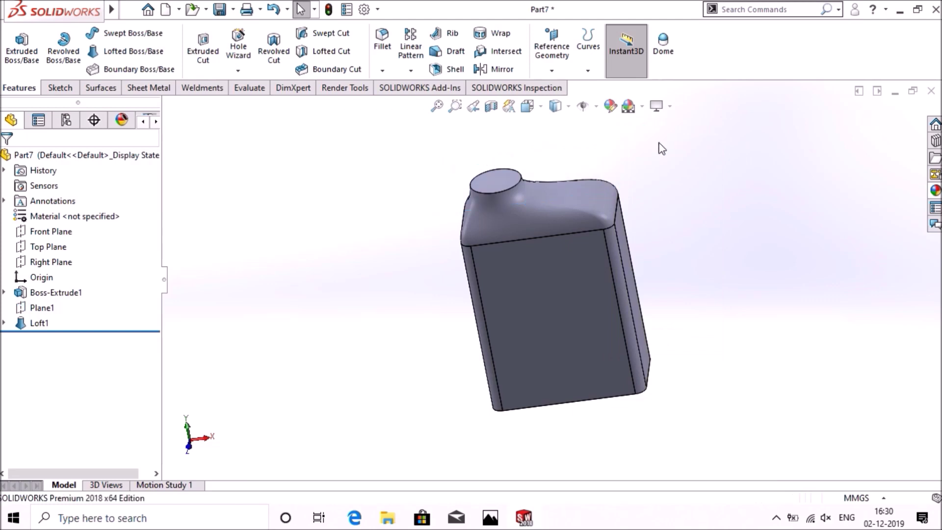
middle_drag(660, 147, 663, 202)
right_click(510, 205)
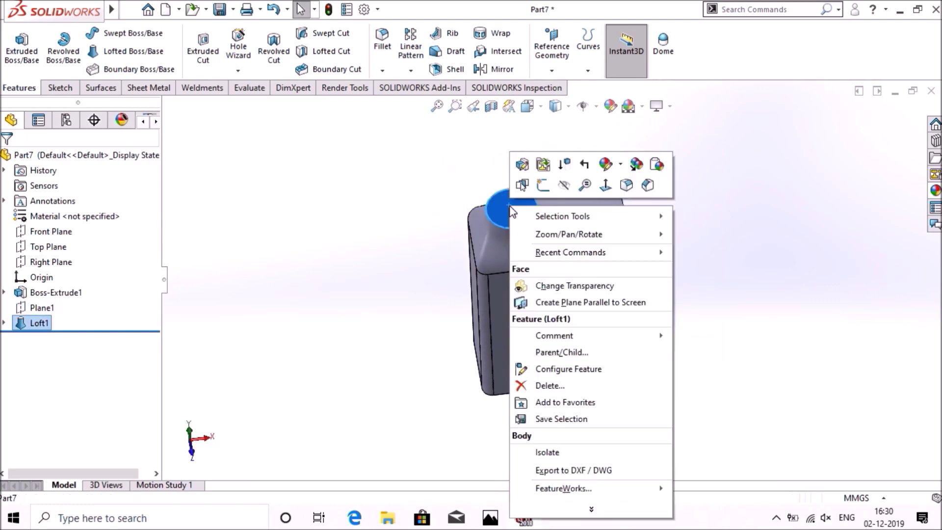
click(540, 186)
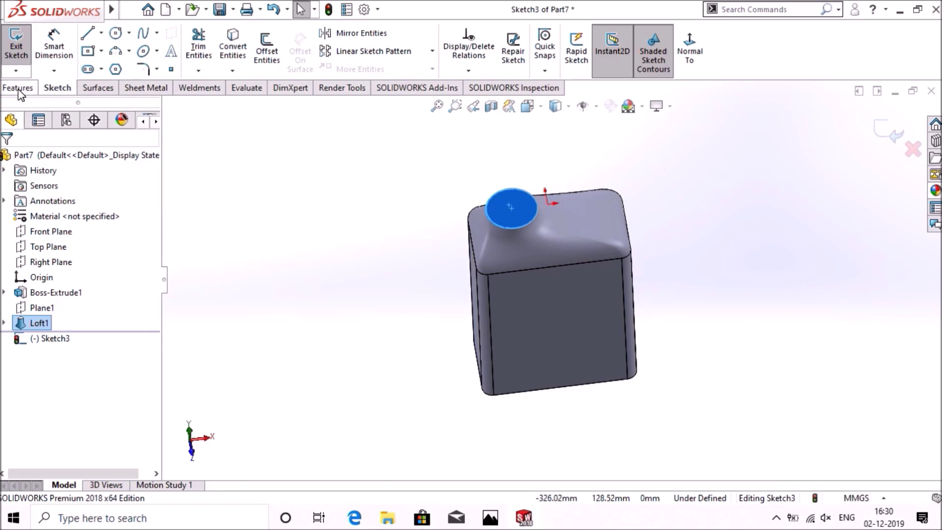
click(231, 46)
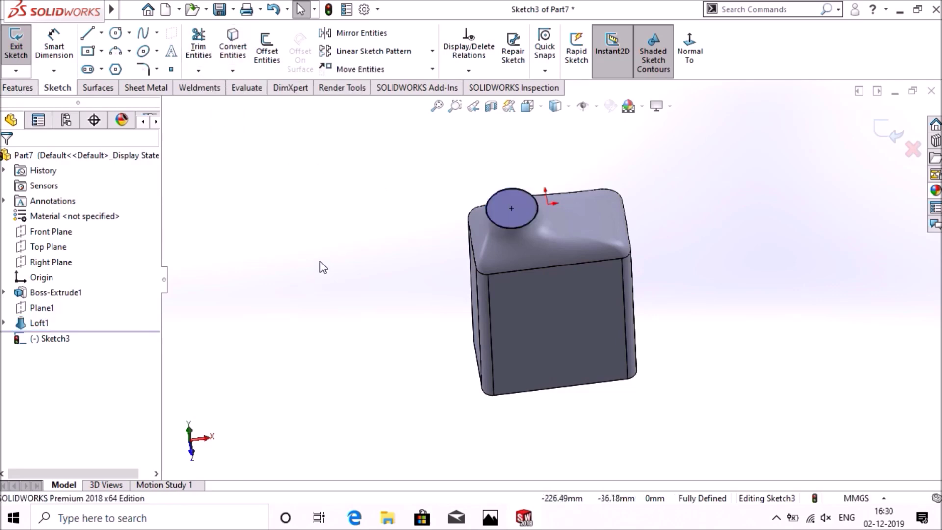
Extrude the converted circle 20 mm to form the neck
click(20, 88)
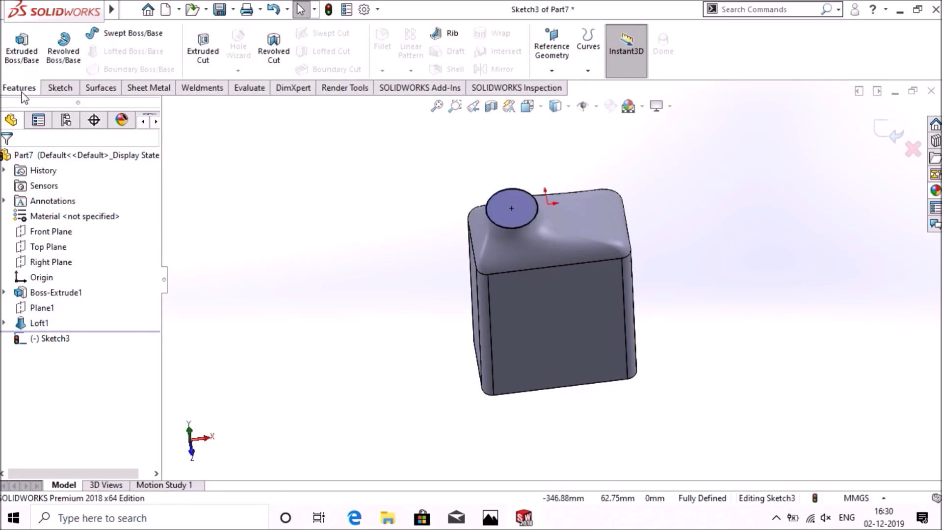
click(24, 49)
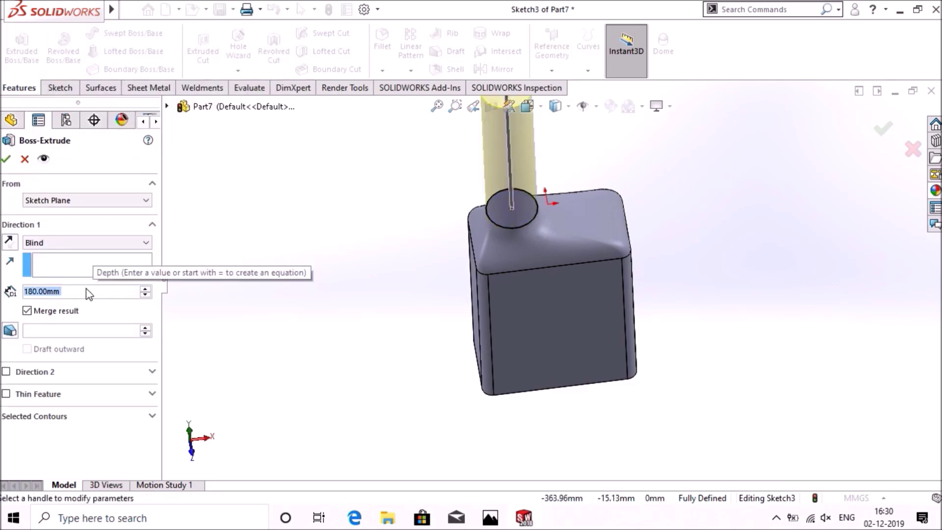
text(20)
key(Return)
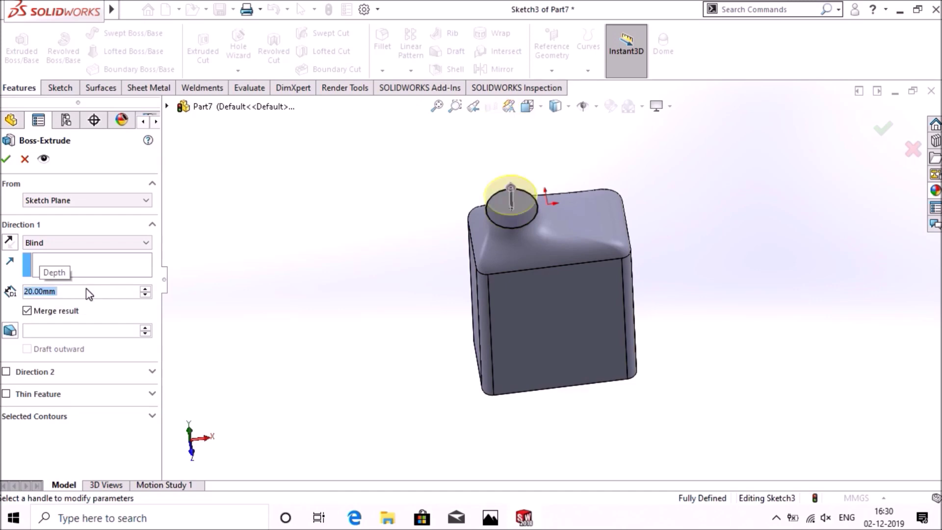
click(6, 159)
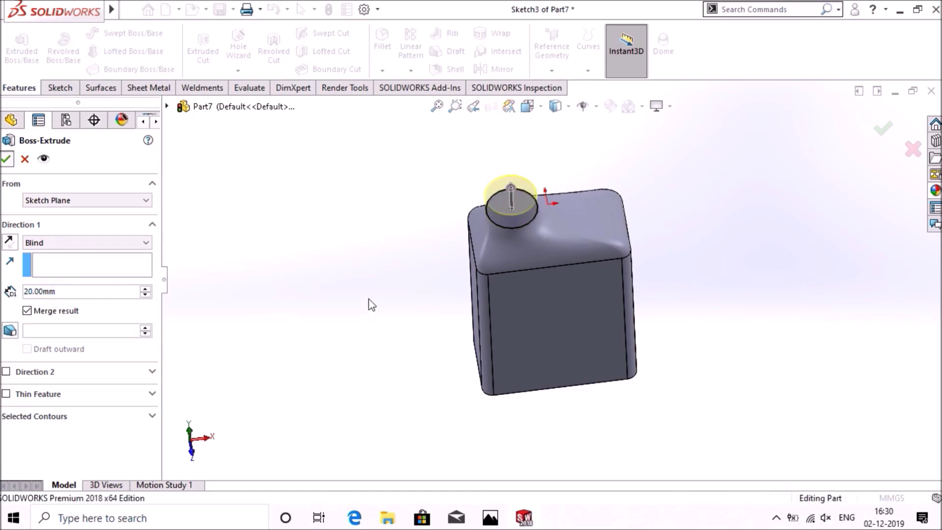
Sketch a Ø43 mm circle centred on the neck's top face
click(525, 188)
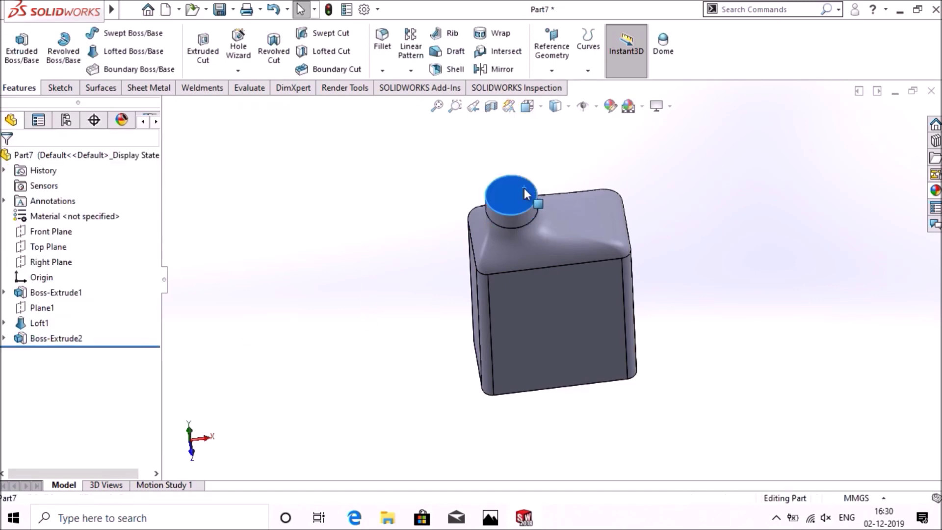
right_click(524, 187)
click(558, 177)
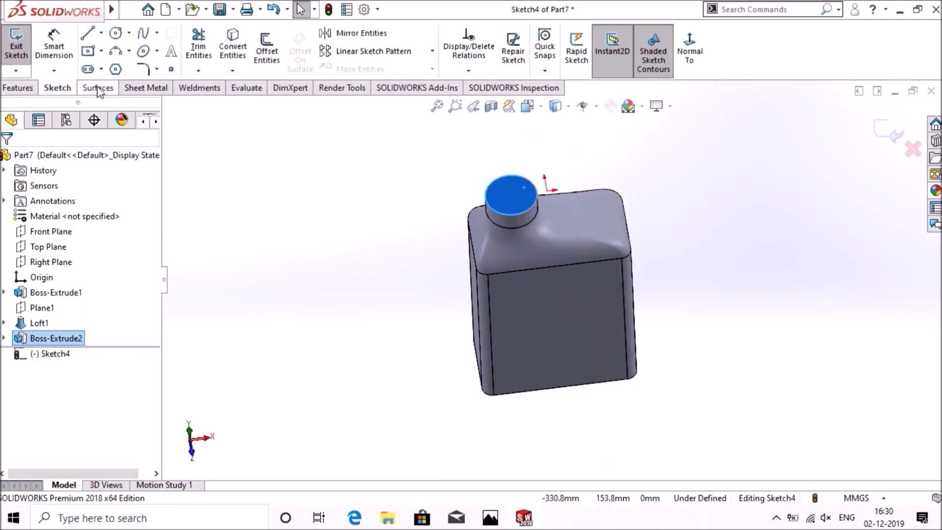
click(116, 33)
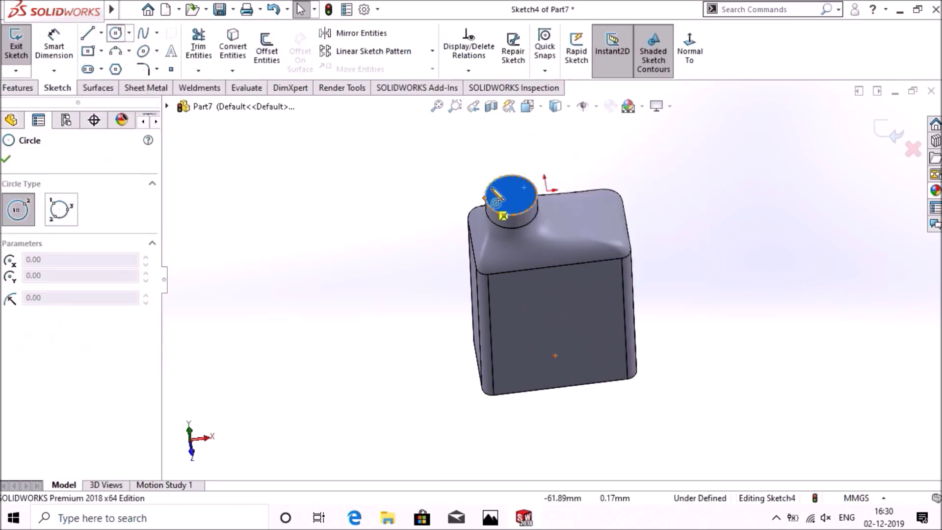
click(511, 195)
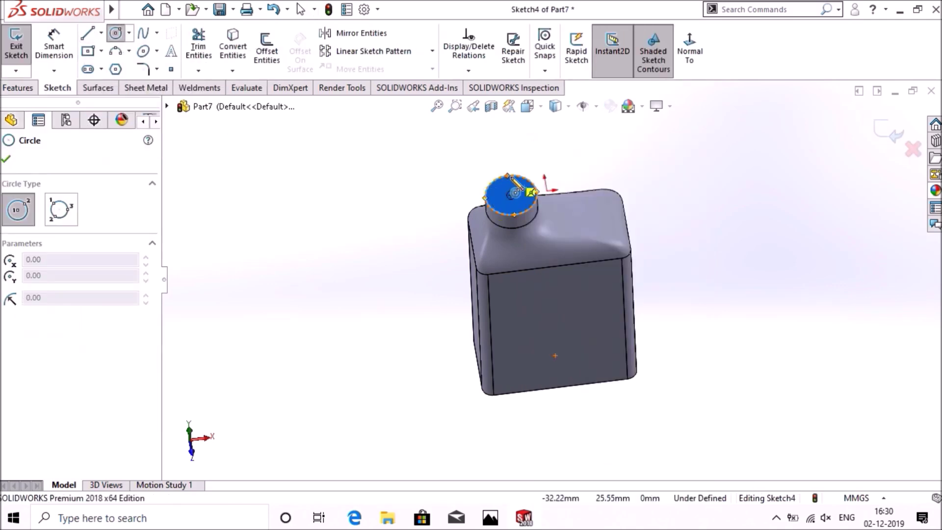
click(528, 211)
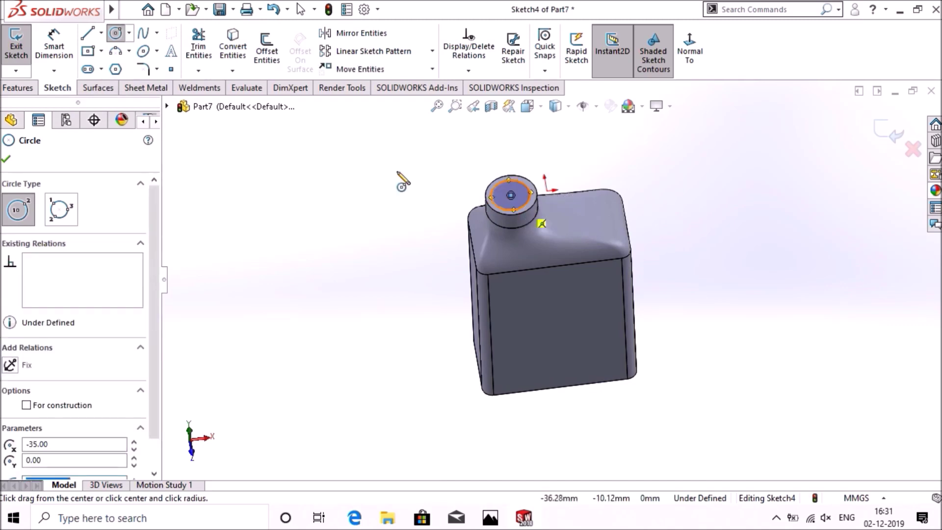
click(54, 46)
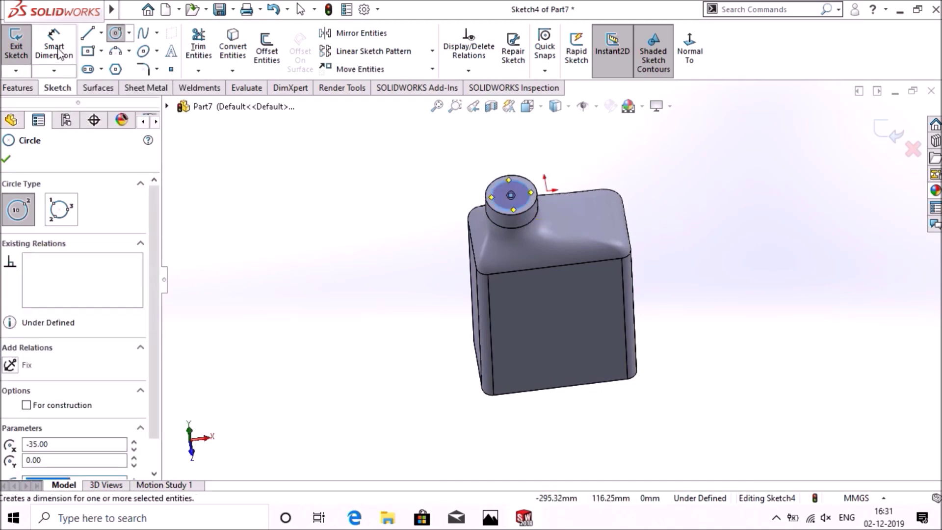
click(494, 187)
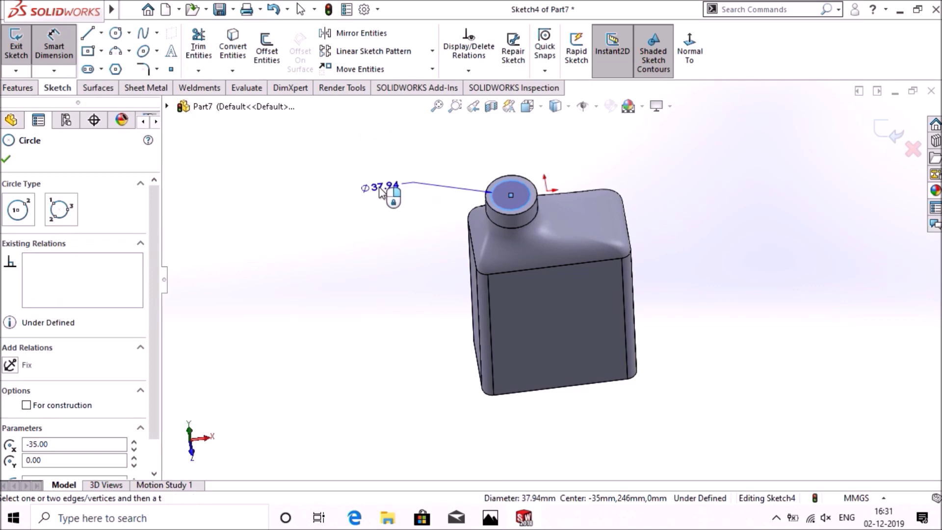
click(381, 192)
text(4)
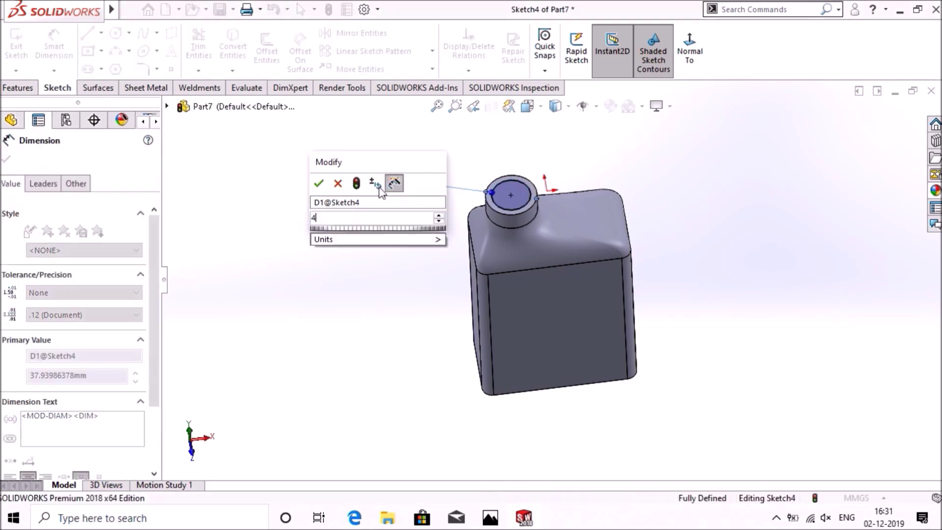
text(3)
key(Return)
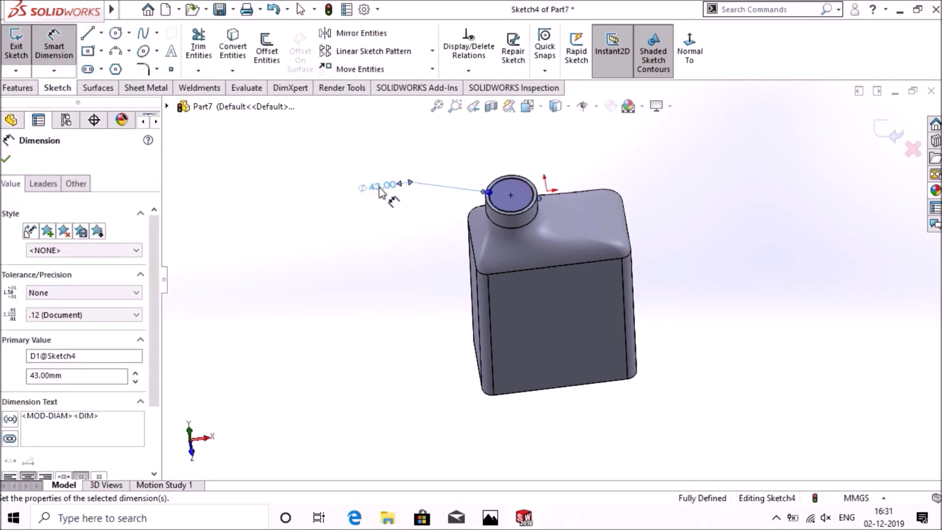
click(7, 159)
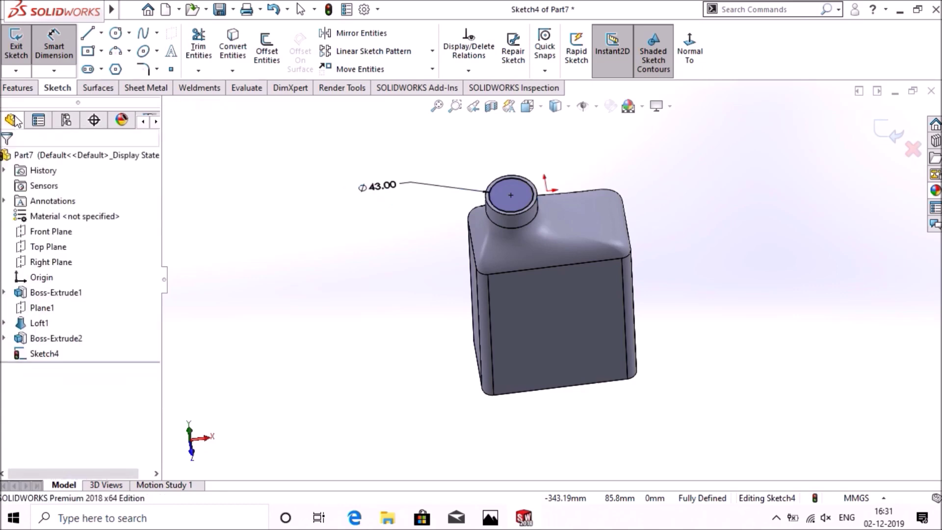
Extrude the Ø43 circle 20 mm on top of the neck
click(19, 88)
click(21, 49)
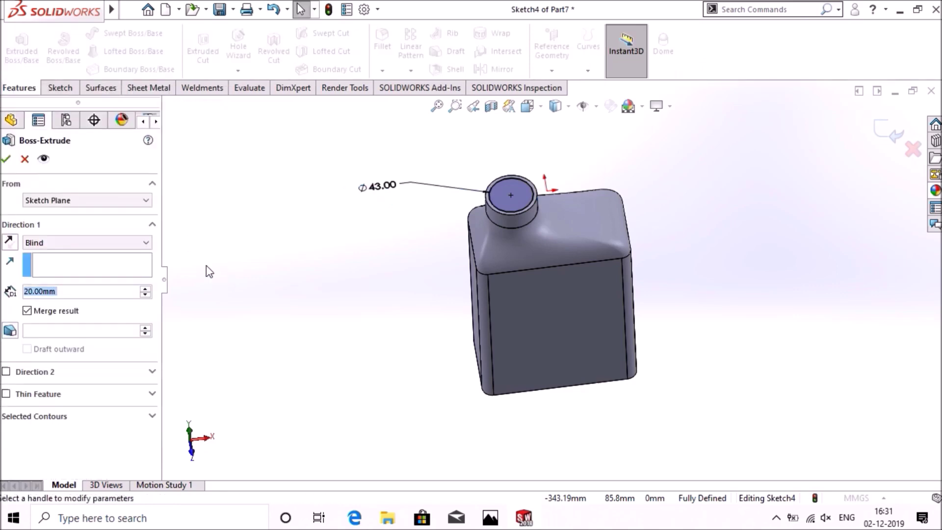
click(6, 160)
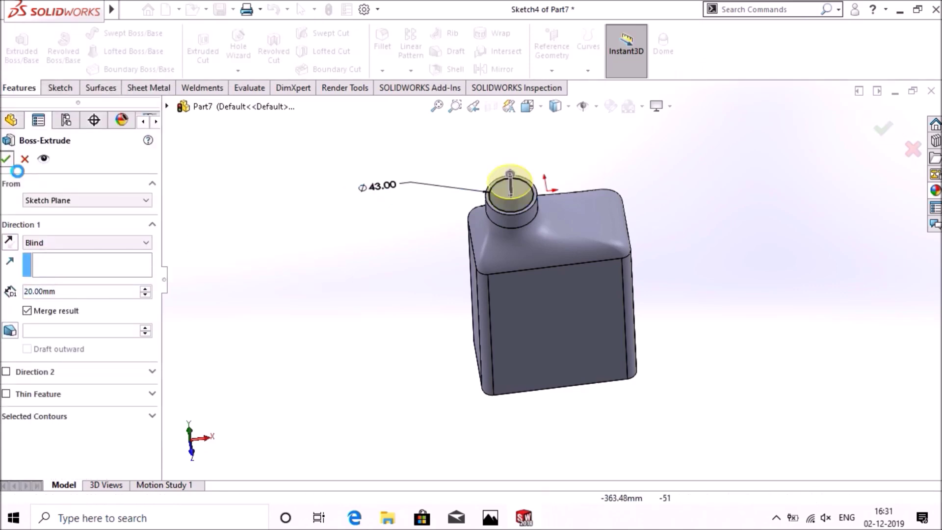
Start a sketch on the bottle's side face, view it normal, and draw a corner rectangle
click(788, 379)
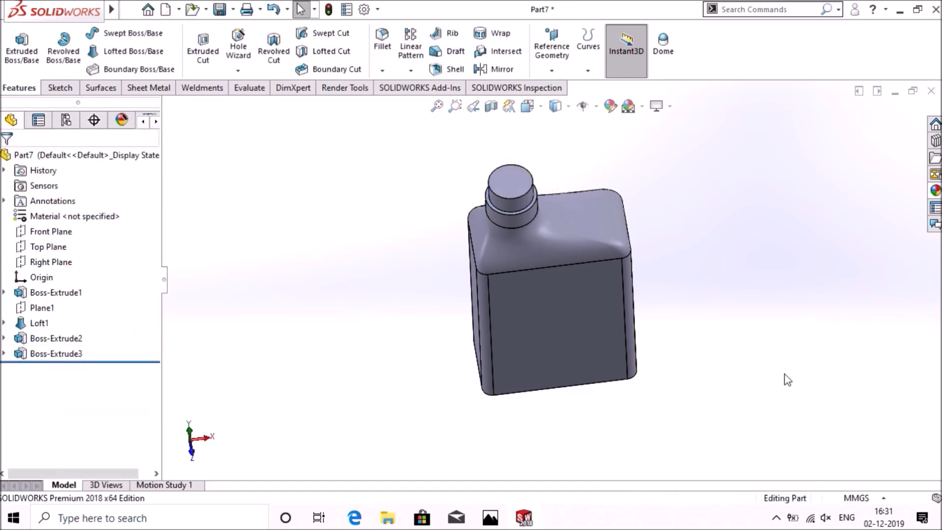
middle_drag(787, 279, 834, 294)
right_click(496, 290)
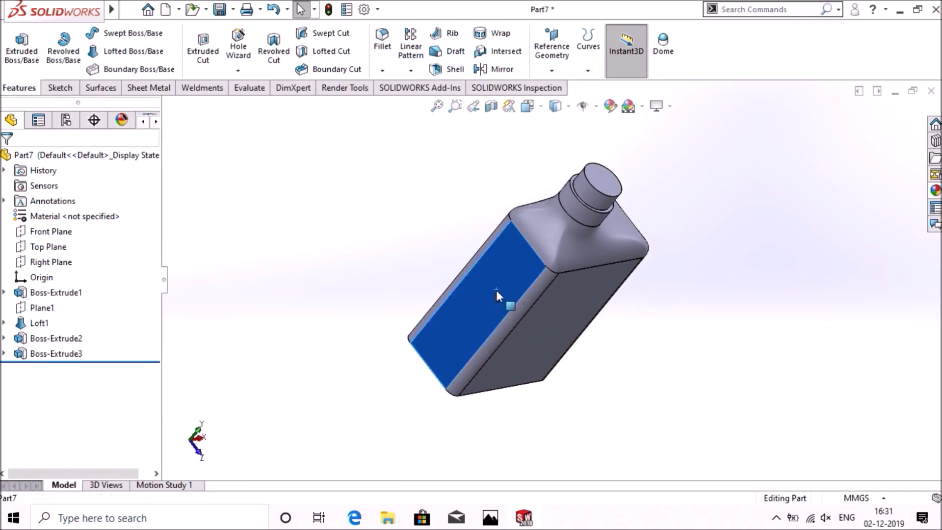
click(538, 183)
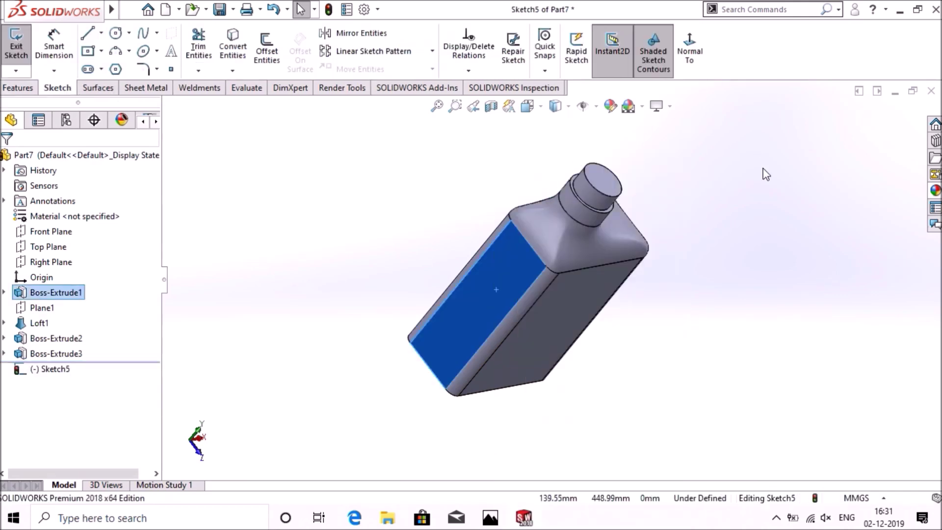
click(690, 49)
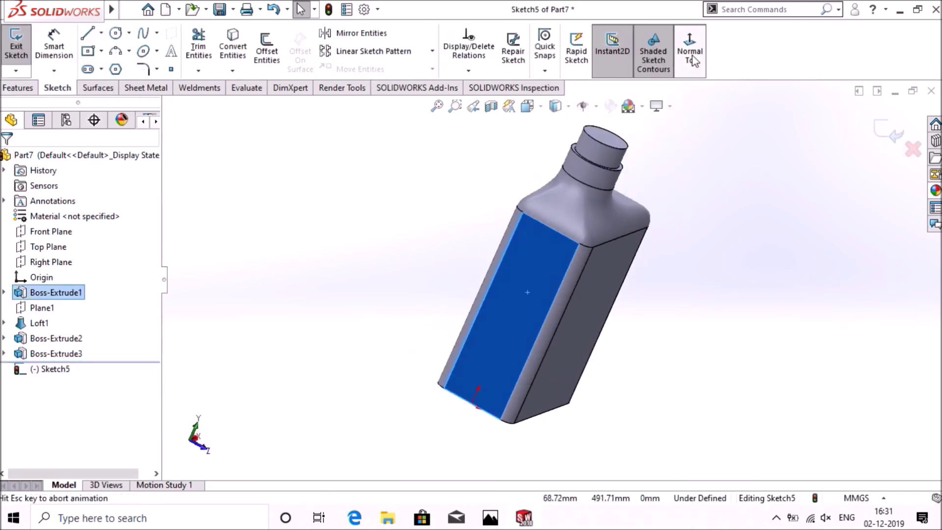
click(128, 51)
click(101, 51)
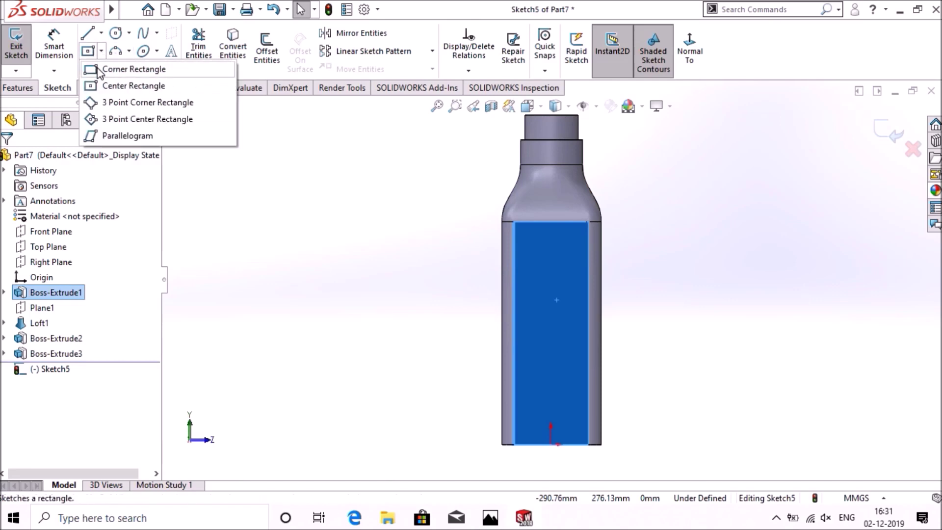
click(99, 69)
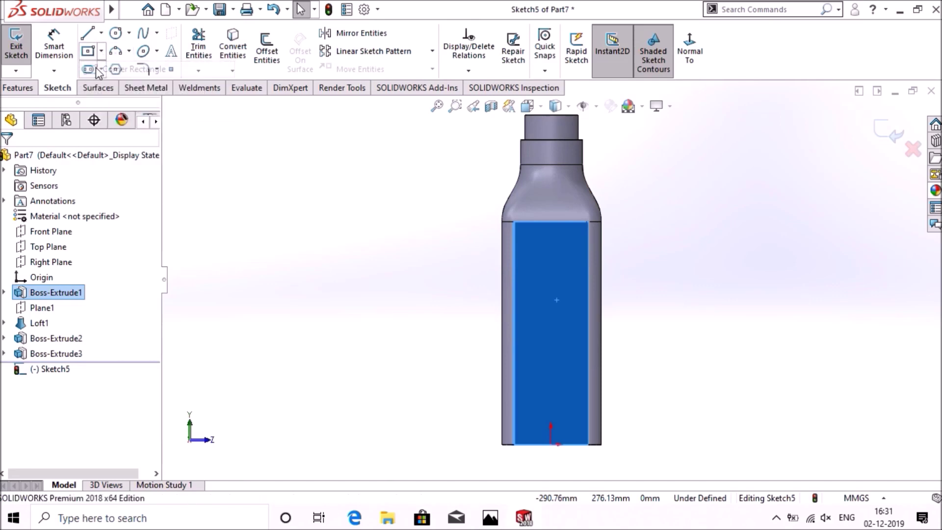
click(594, 282)
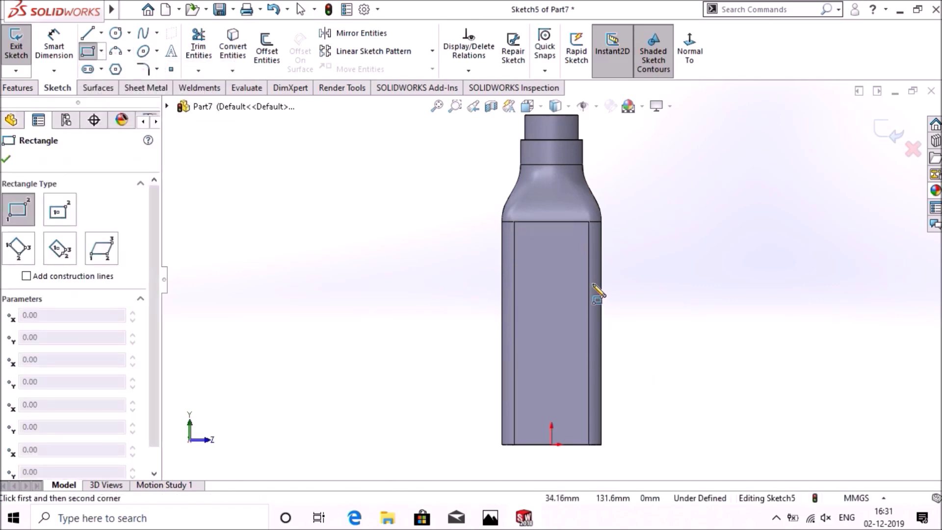
click(631, 406)
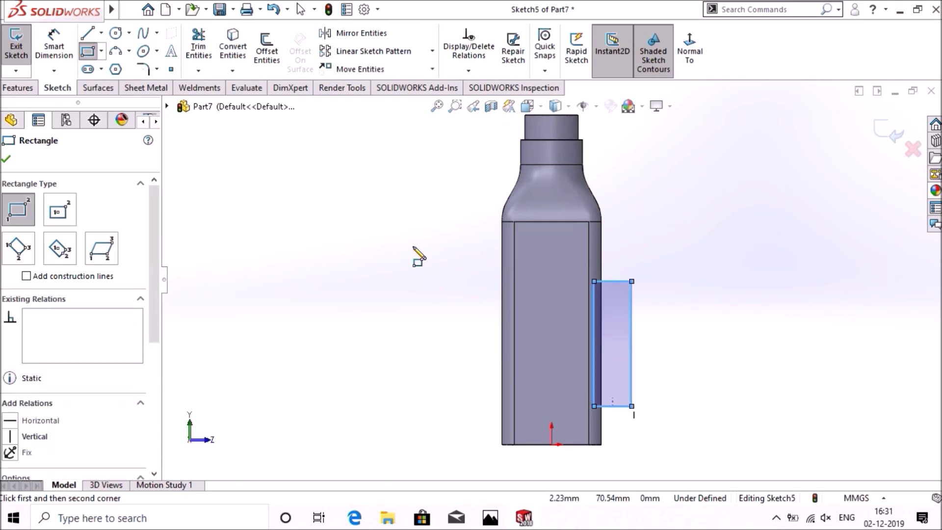
Dimension the rectangle's height to 100 mm
click(54, 49)
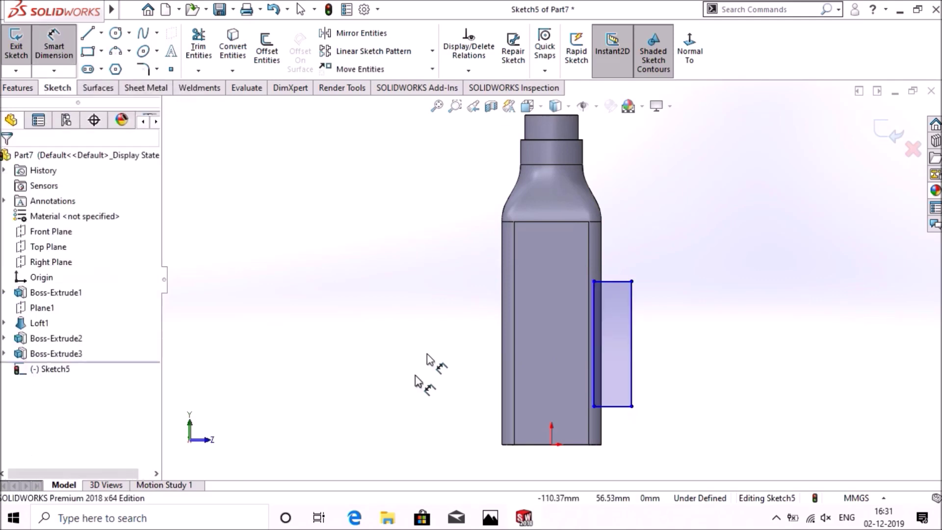
click(593, 340)
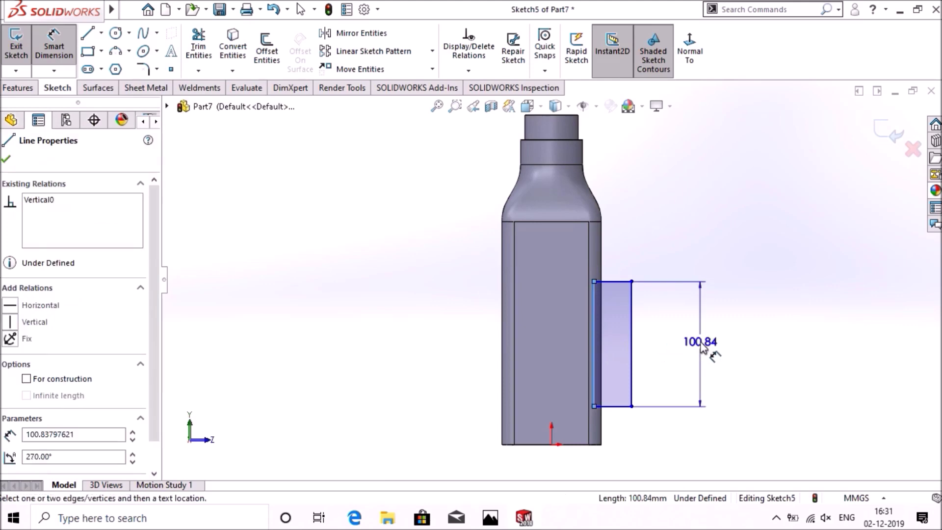
click(702, 348)
text(100)
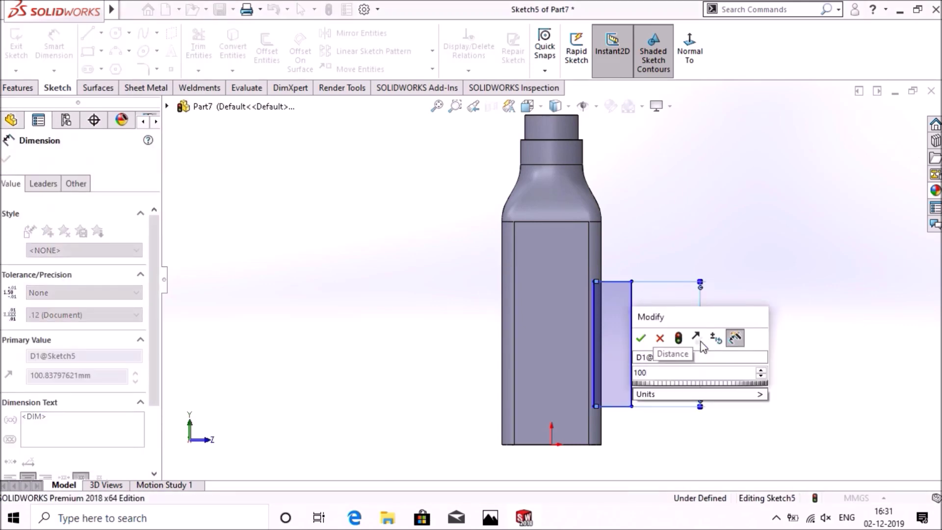
key(Return)
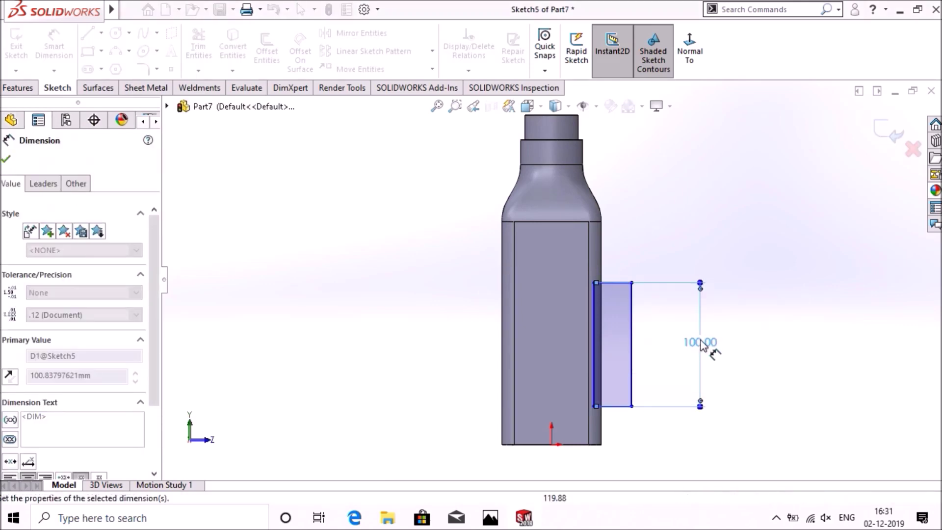
Offset the rectangle 35 mm below the shoulder and 5 mm from the side edge
click(543, 223)
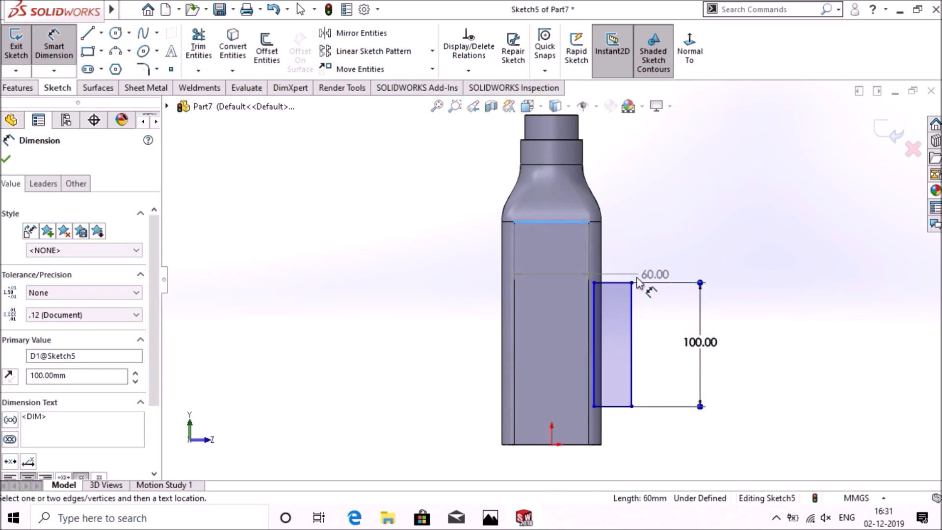
click(616, 282)
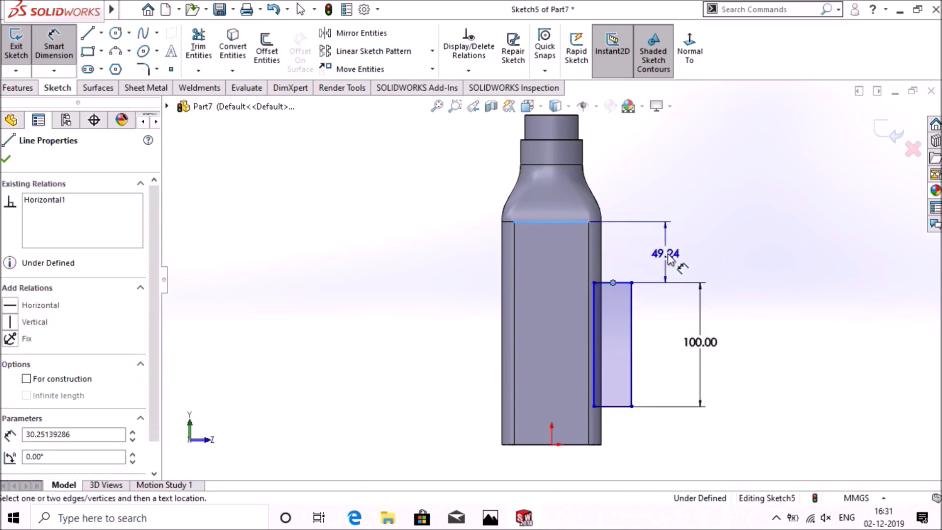
click(685, 255)
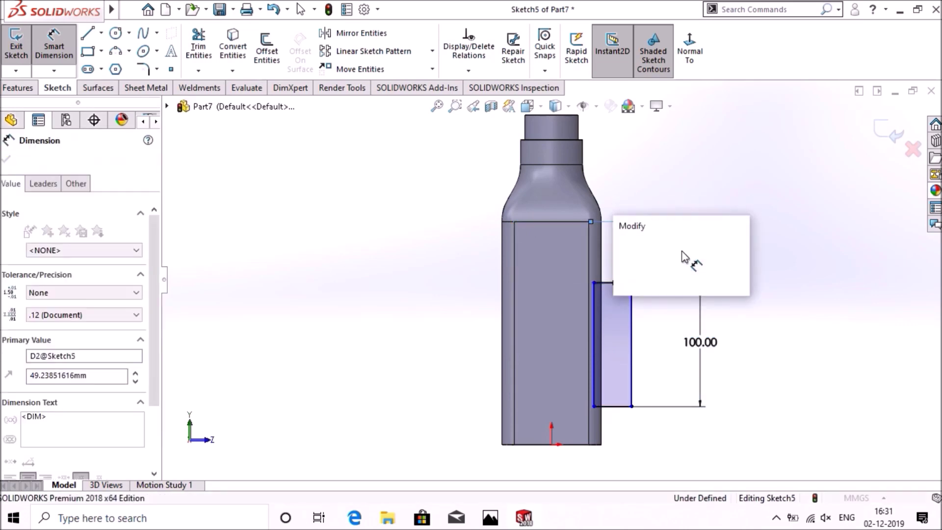
text(35)
key(Return)
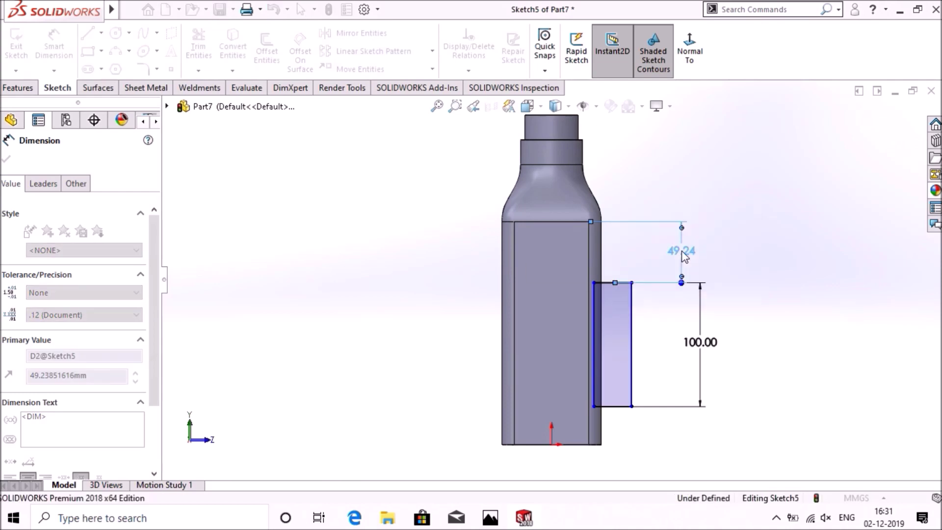
click(595, 343)
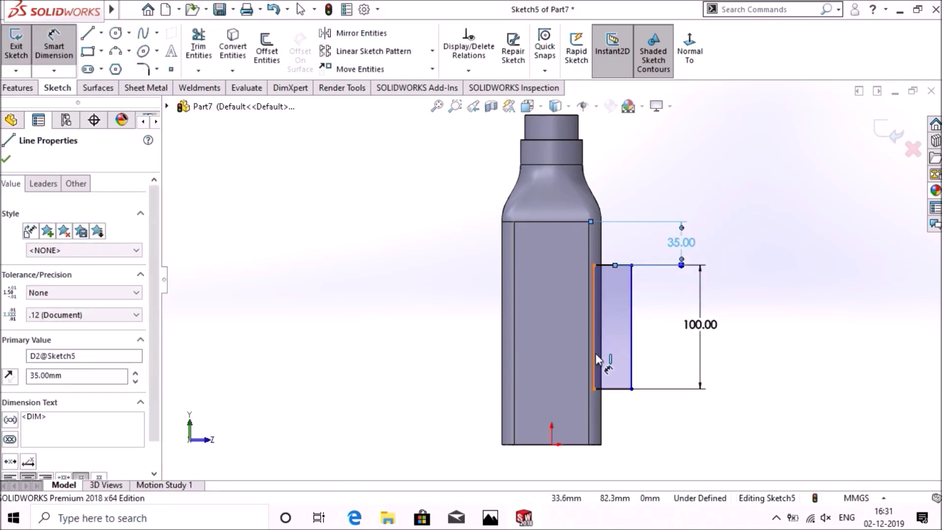
click(602, 416)
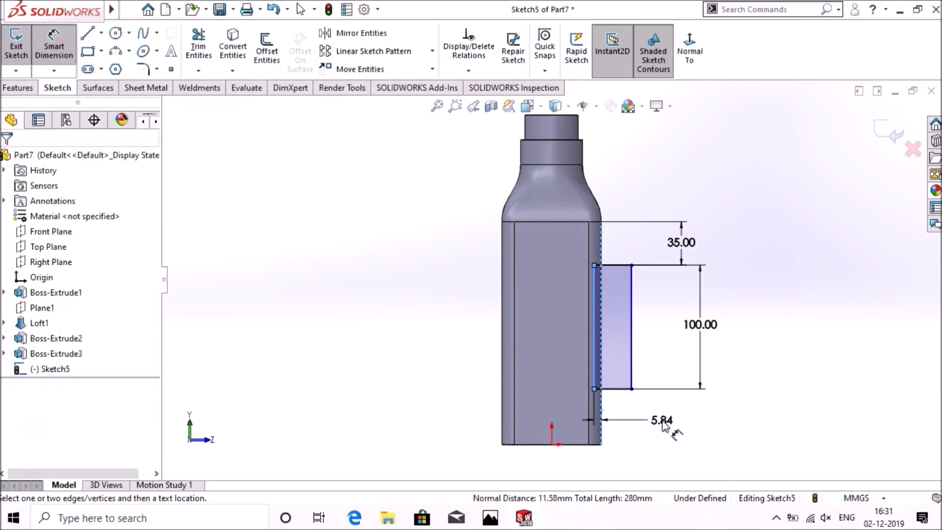
click(663, 424)
text(5)
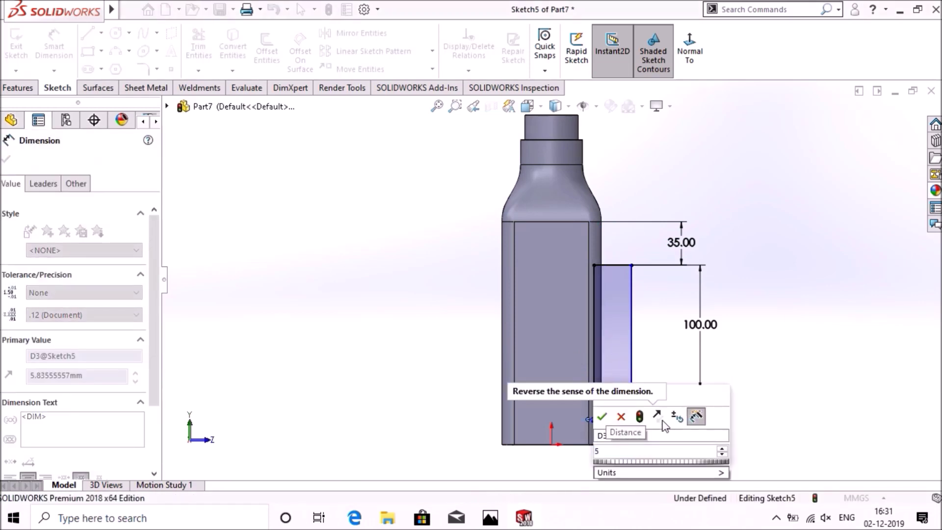
key(Return)
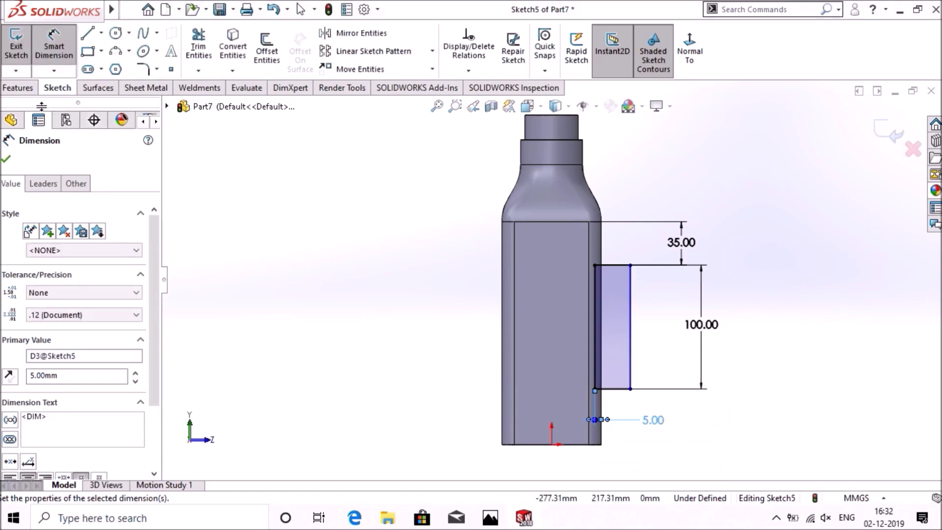
click(18, 87)
Cut the rectangle Through All into the side, then rotate the bottle to its opposite side
click(206, 60)
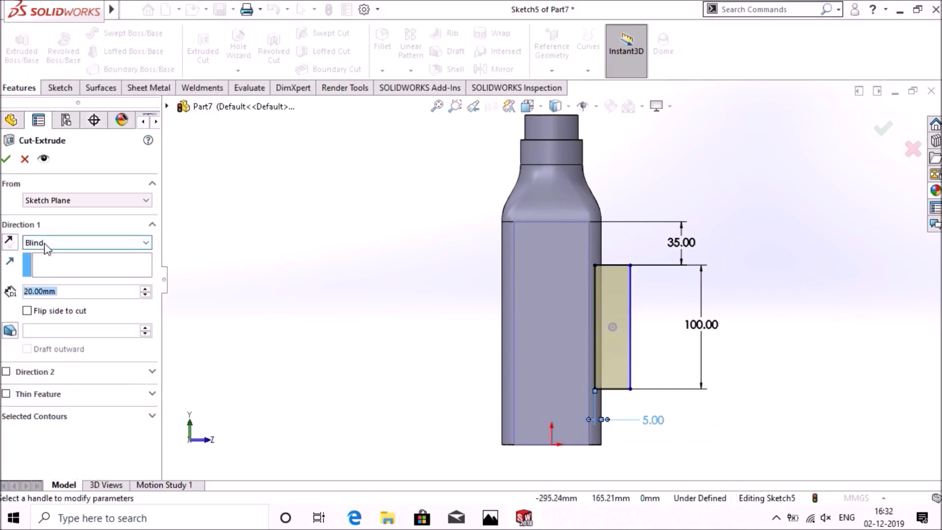
click(46, 243)
click(49, 265)
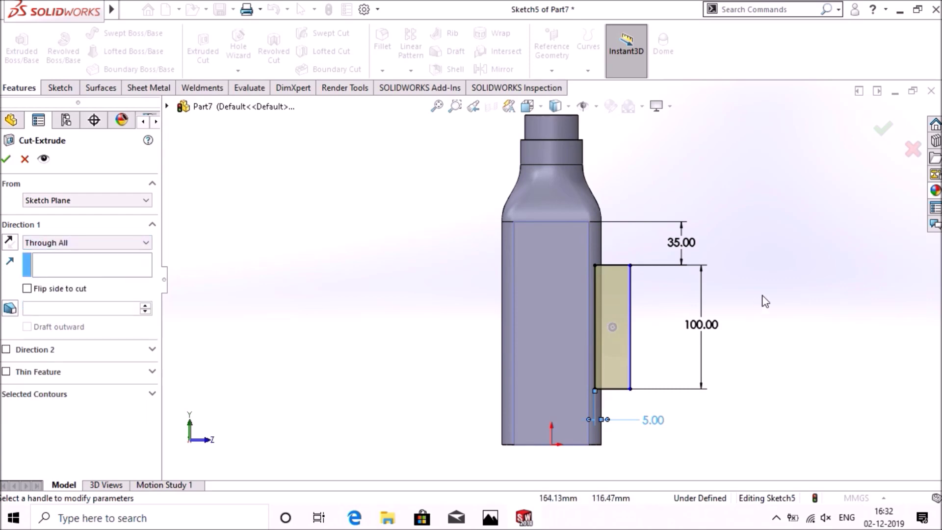
click(6, 159)
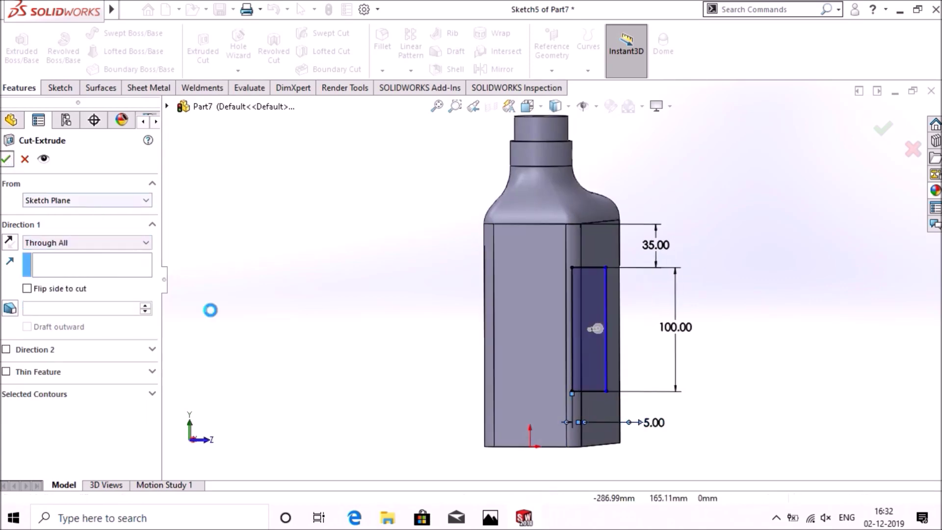
click(288, 292)
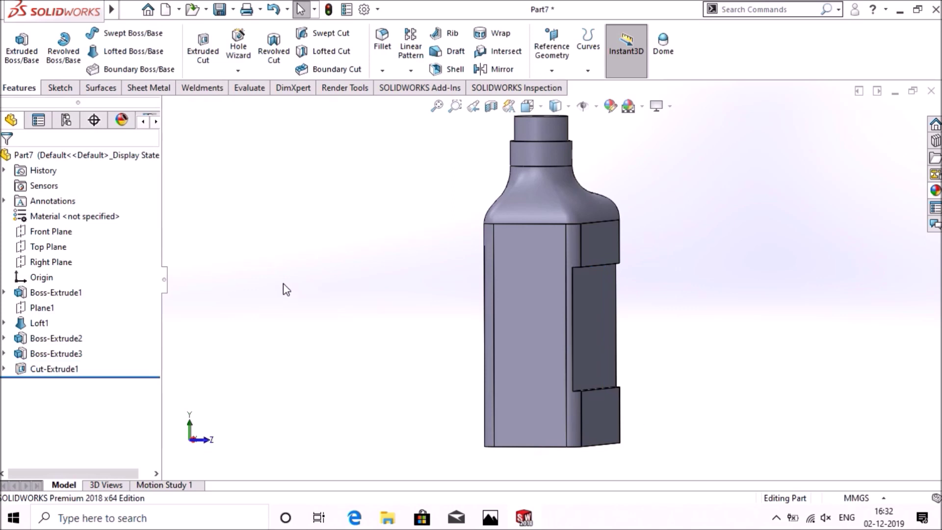
middle_drag(288, 289, 1, 230)
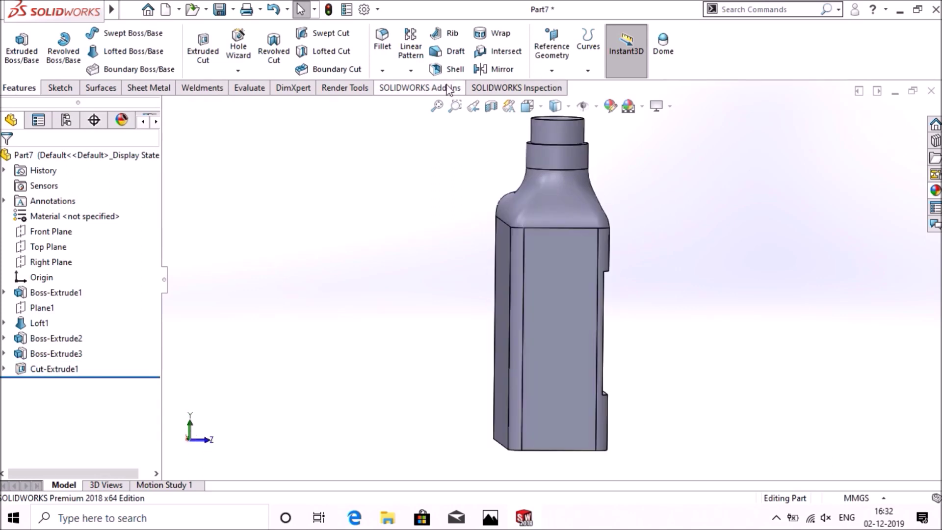
Mirror Cut-Extrude1 across the Front Plane to recess the opposite side as well
click(493, 71)
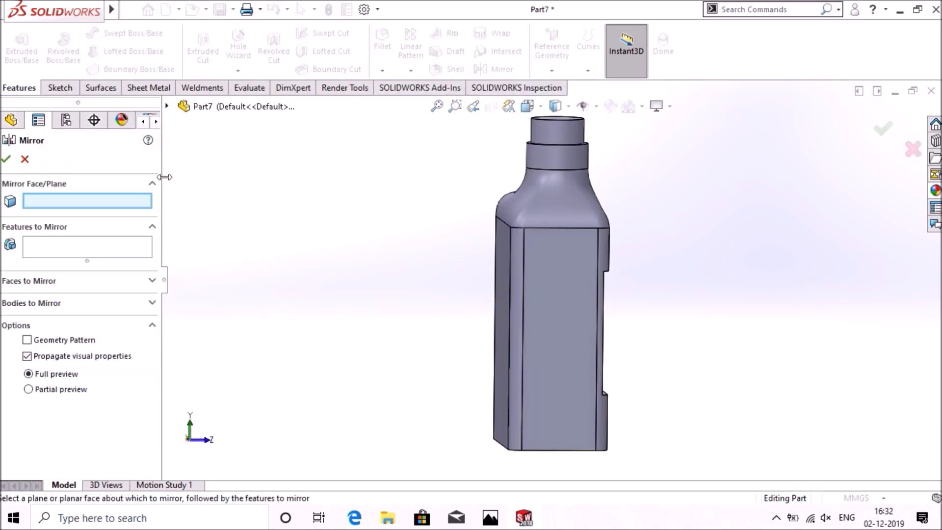
click(10, 121)
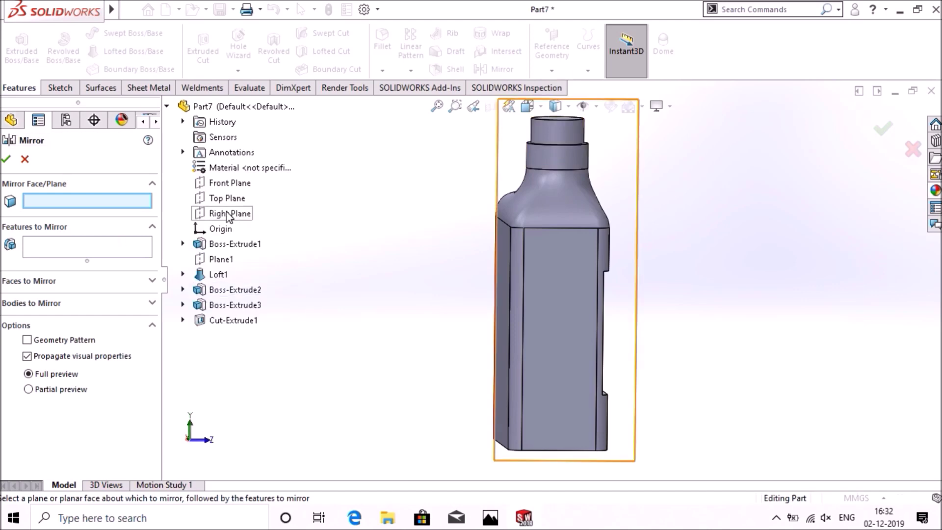
click(224, 185)
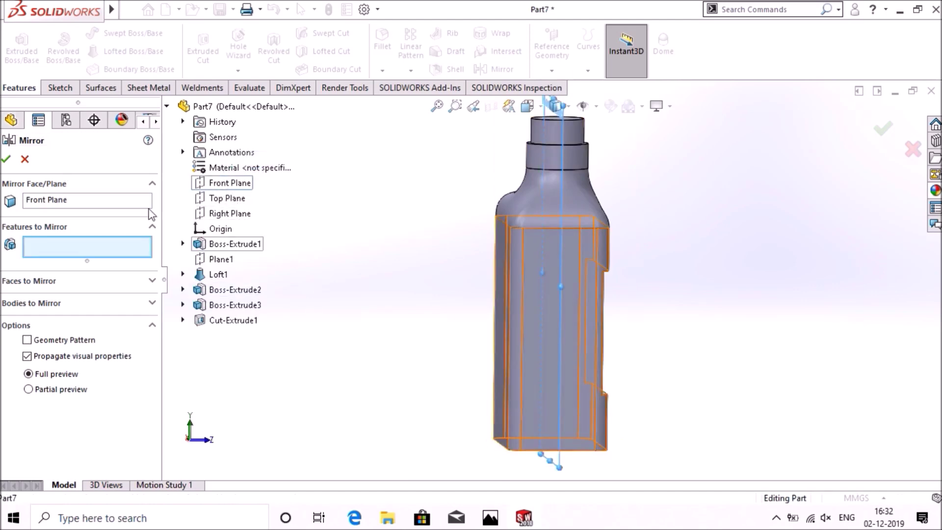
middle_drag(784, 267, 599, 314)
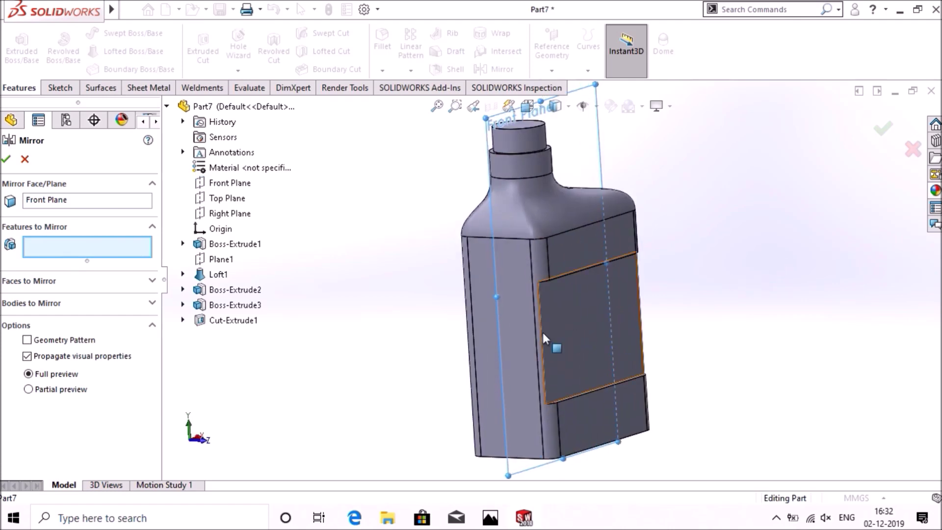
click(564, 337)
key(ctrl+3)
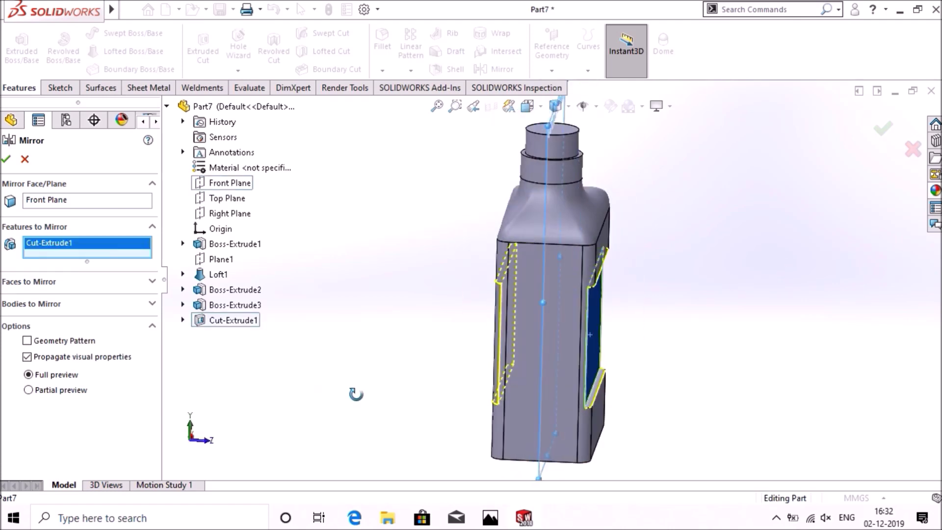
click(7, 159)
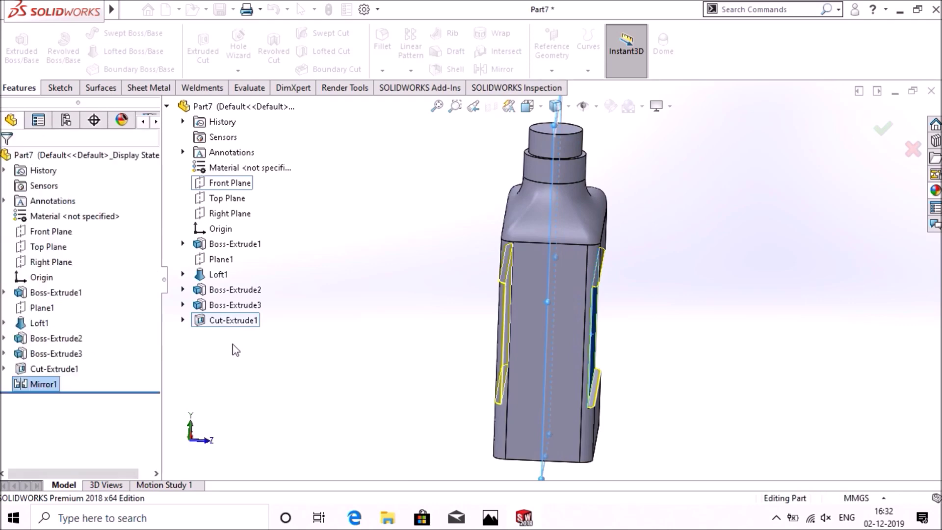
middle_drag(359, 361, 361, 322)
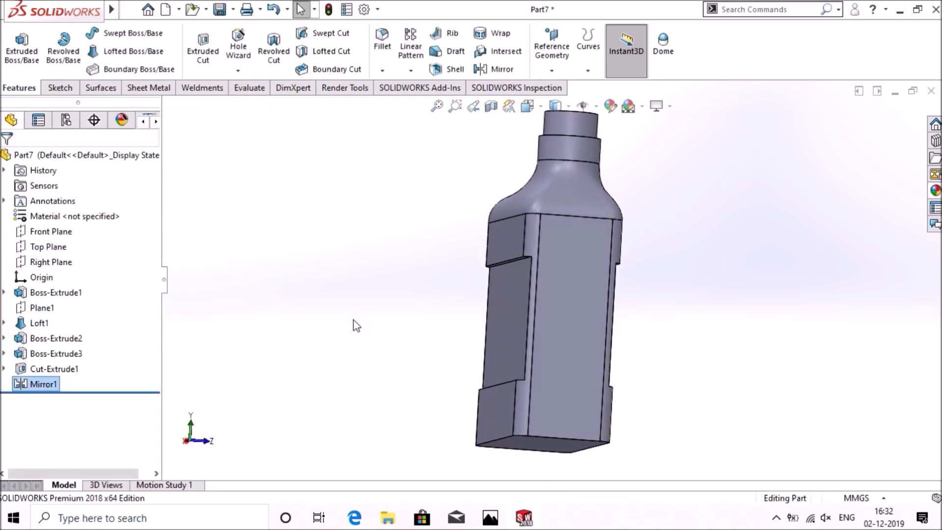
Start a sketch on the bottle's side face and draw a circle near its top corner
right_click(578, 299)
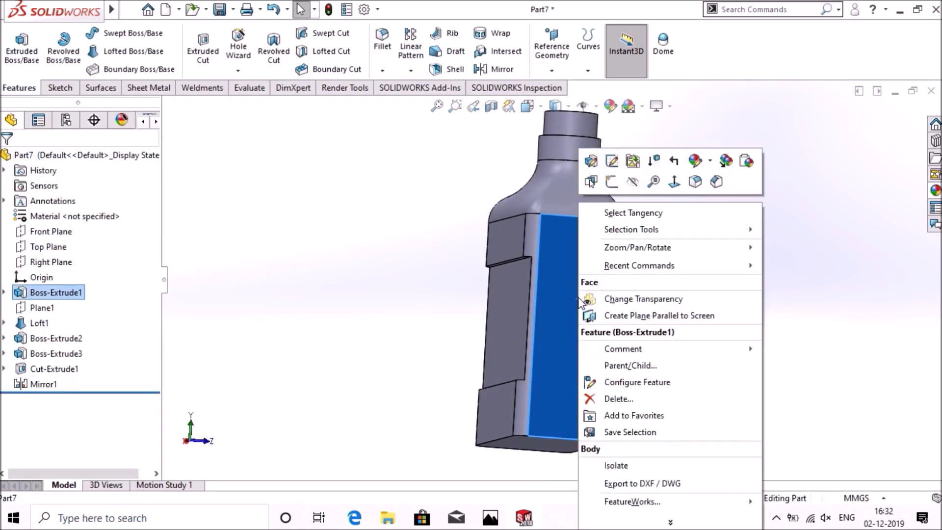
click(613, 189)
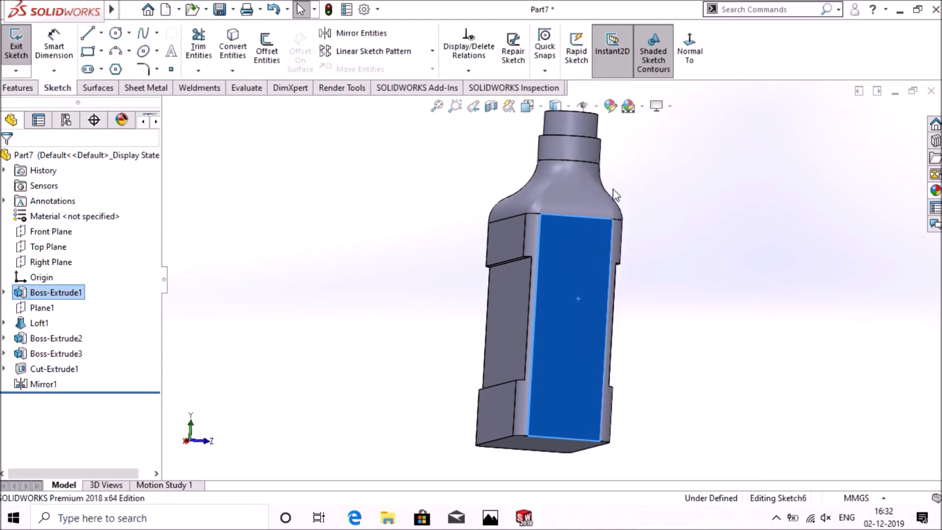
click(690, 67)
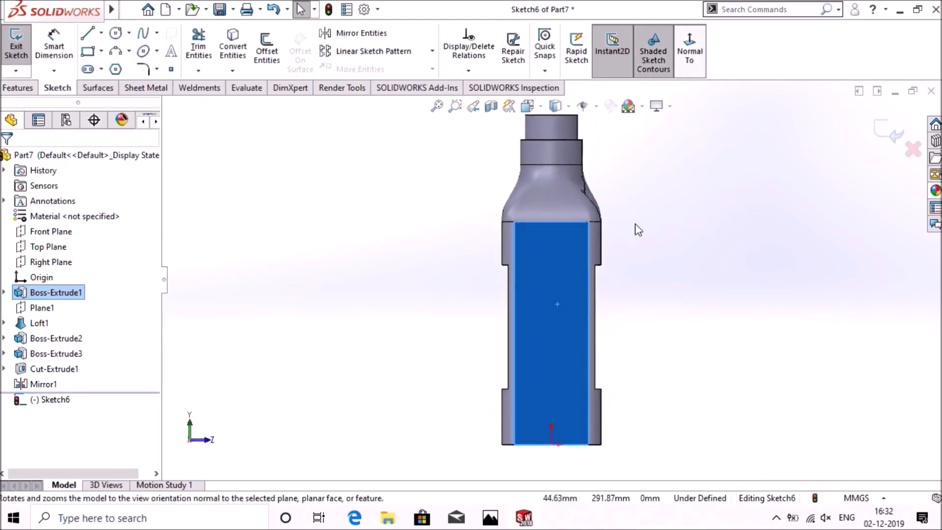
click(128, 36)
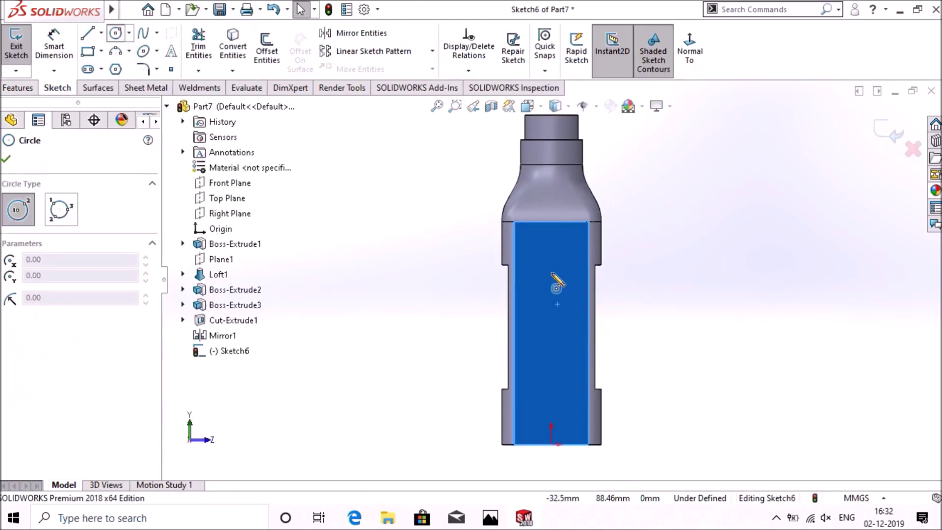
scroll(526, 250, down, 3)
scroll(553, 248, down, 2)
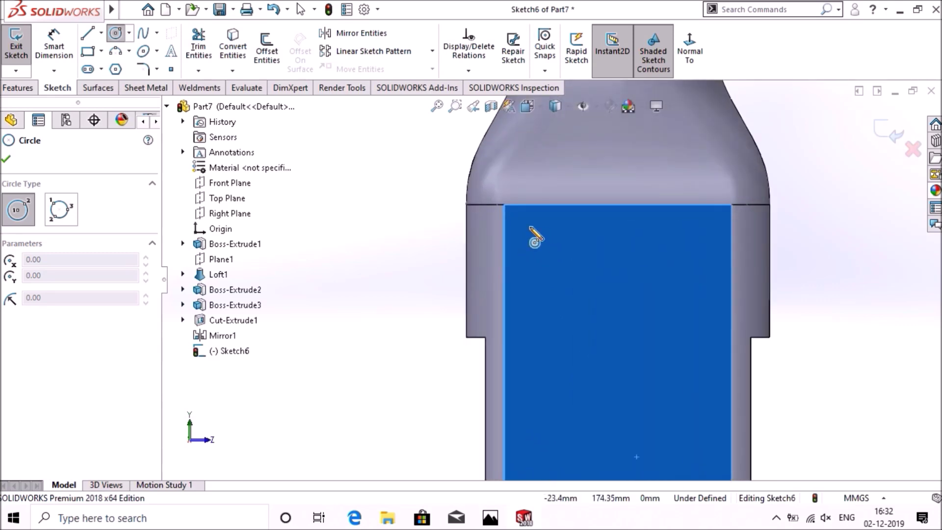
click(530, 227)
click(546, 235)
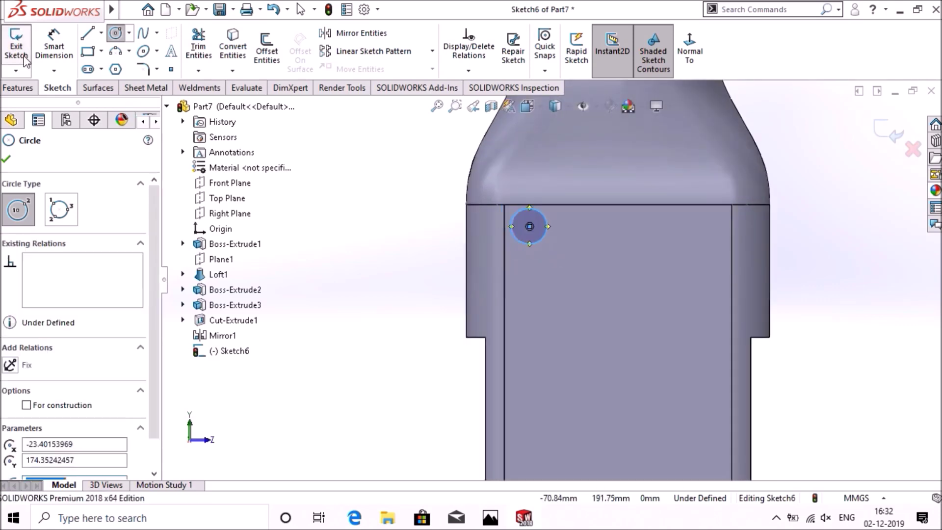
Dimension the circle's diameter to 5 mm
click(54, 49)
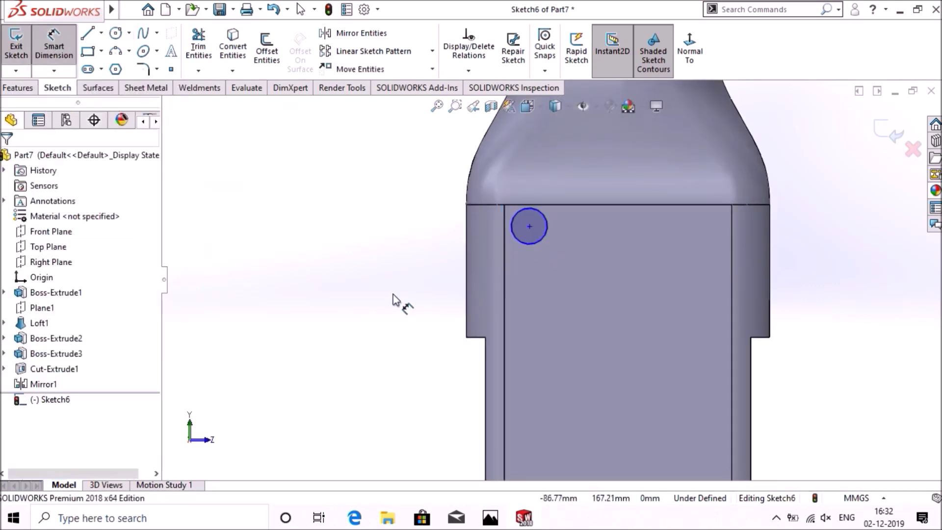
click(512, 239)
click(379, 160)
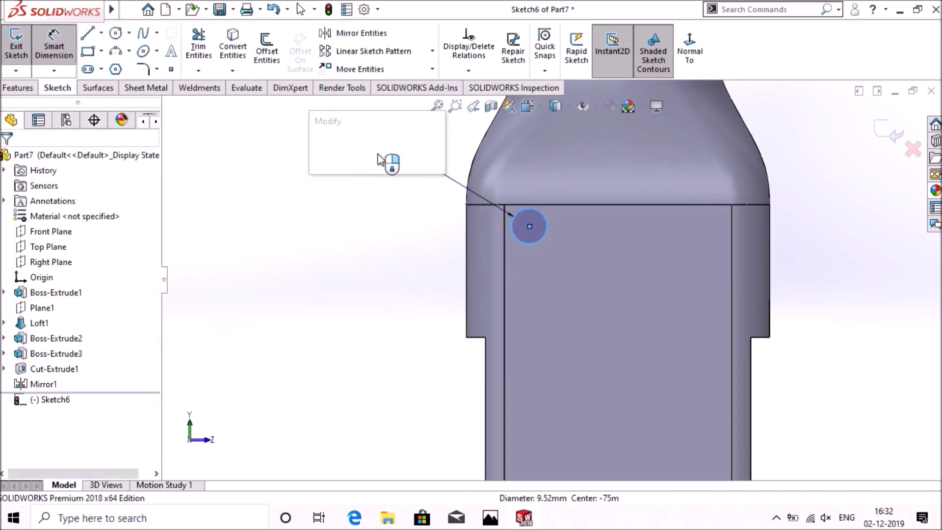
text(5)
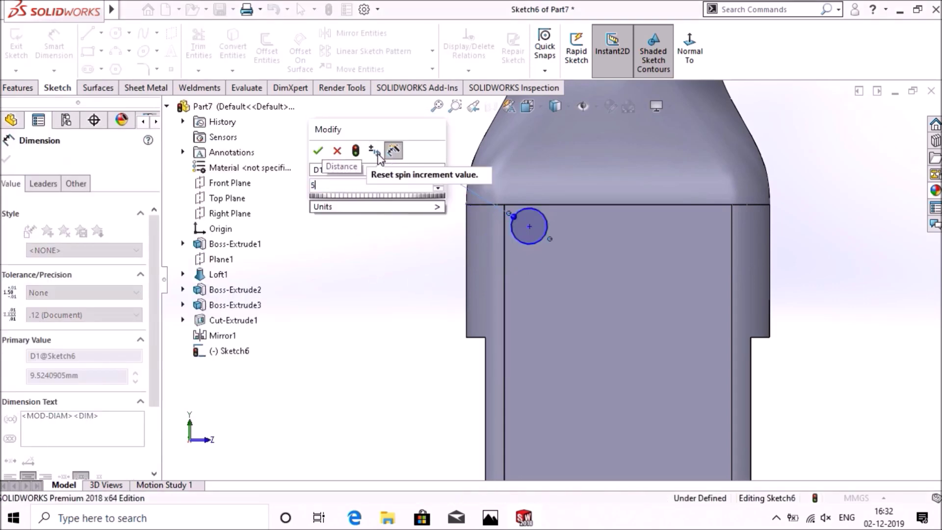
key(Return)
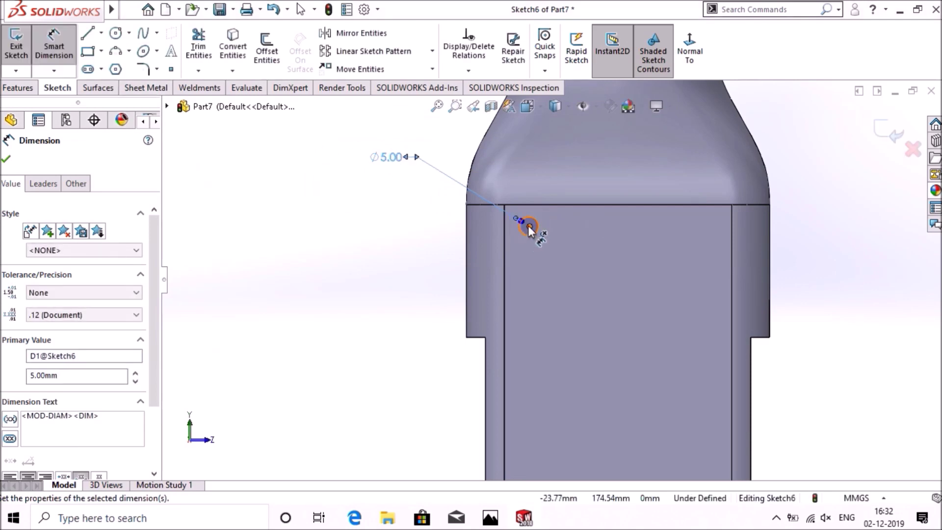
Locate the circle centre 7 mm from the top edge and 7 mm from the side edge
click(529, 226)
click(531, 205)
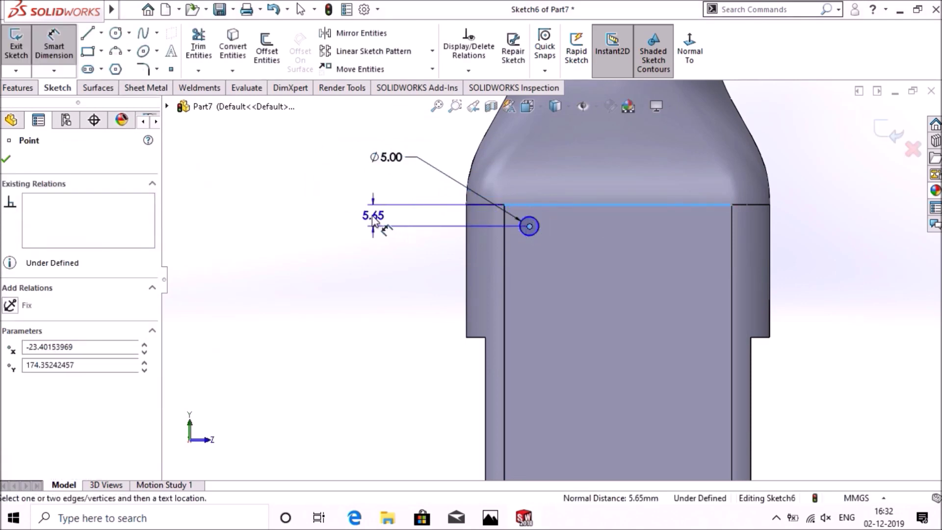
click(372, 219)
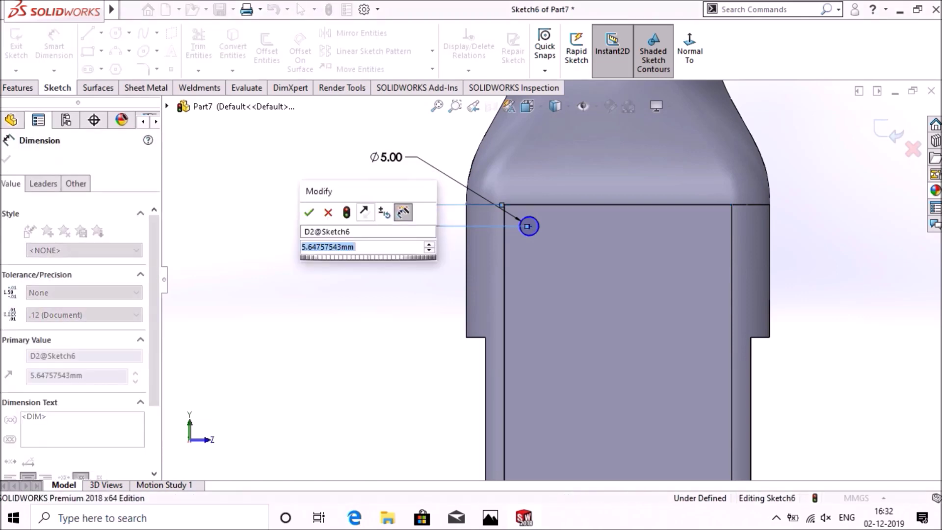
text(7)
key(Return)
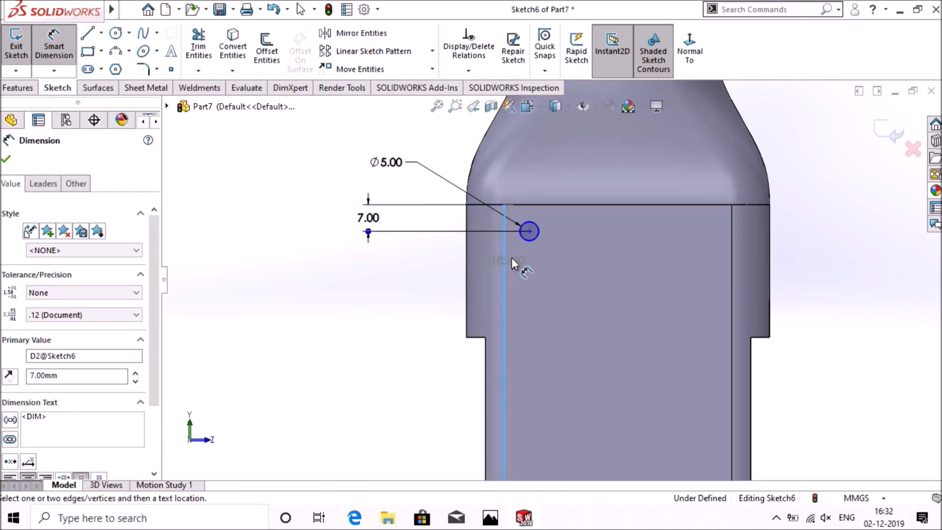
click(529, 232)
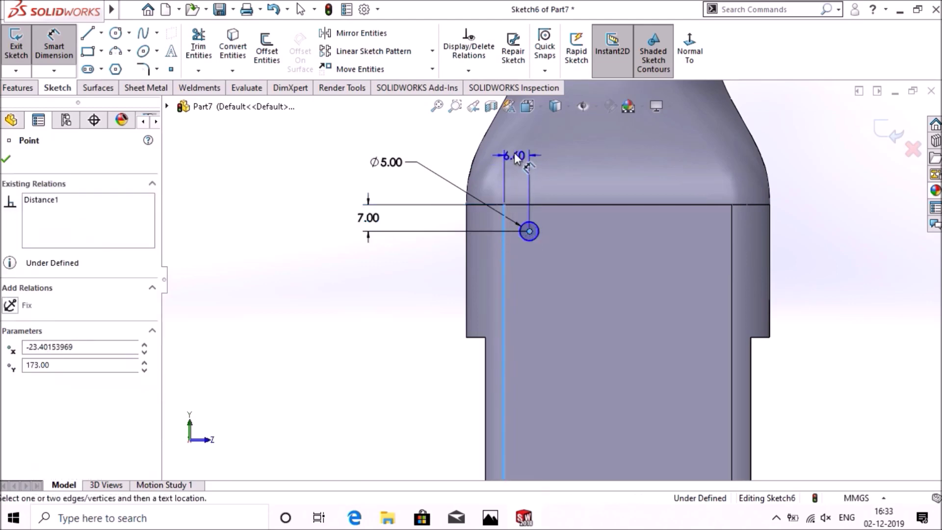
click(515, 152)
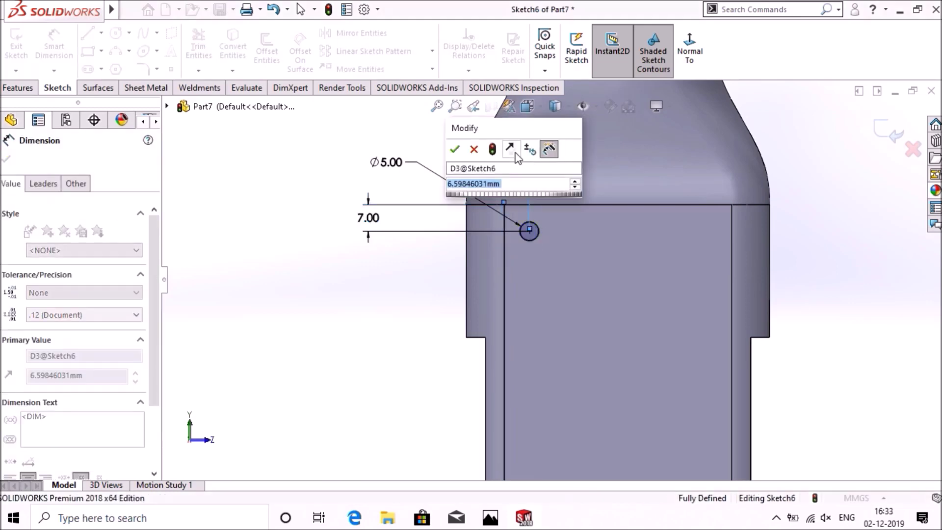
text(7)
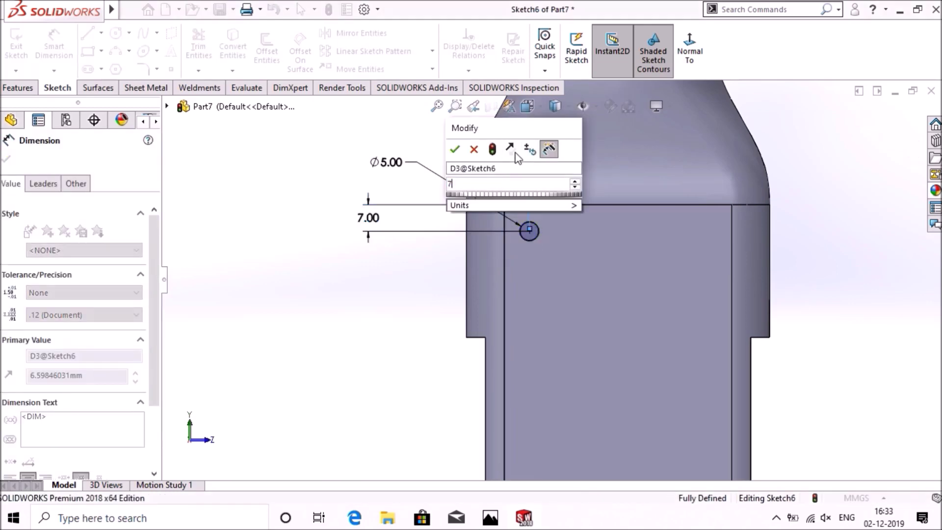
click(454, 150)
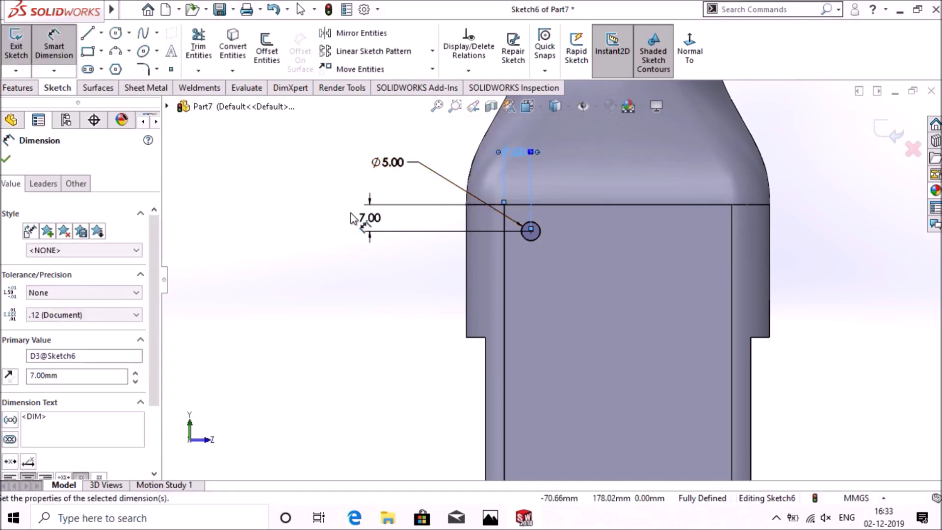
click(7, 160)
Extrude the Ø5 mm circle as a 0.5 mm blind boss on the side face
click(14, 87)
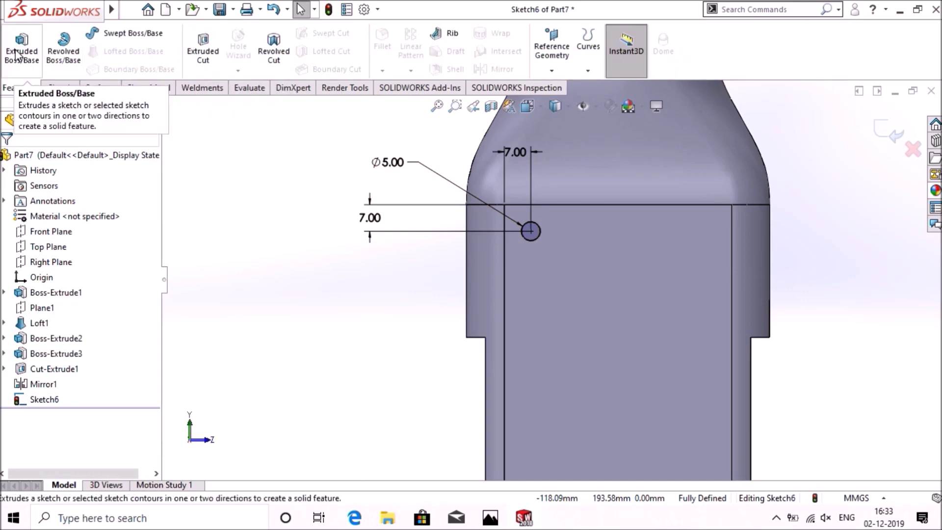
click(14, 55)
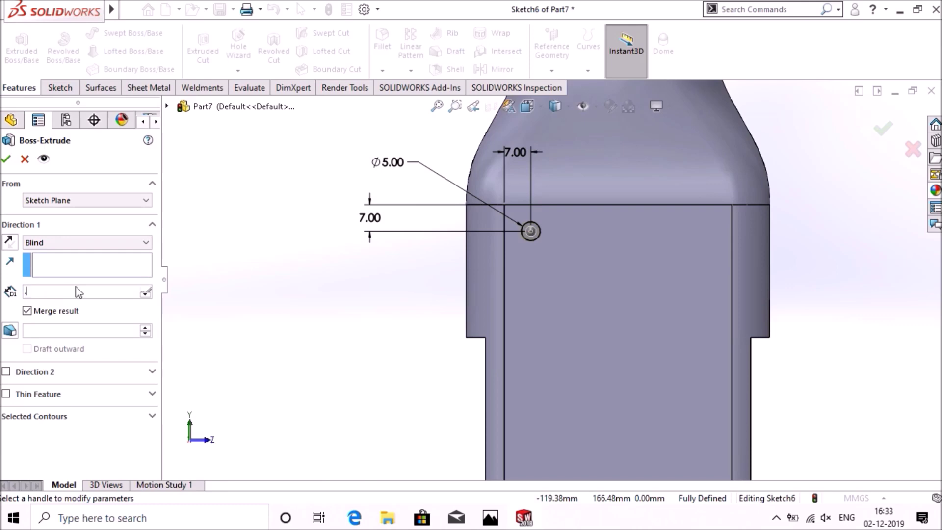
text(.5)
key(Return)
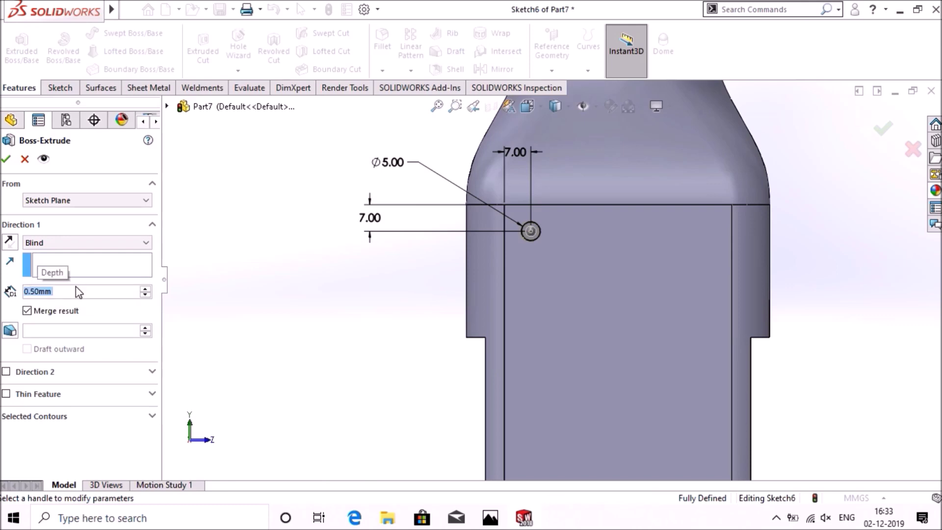
middle_drag(249, 276, 296, 301)
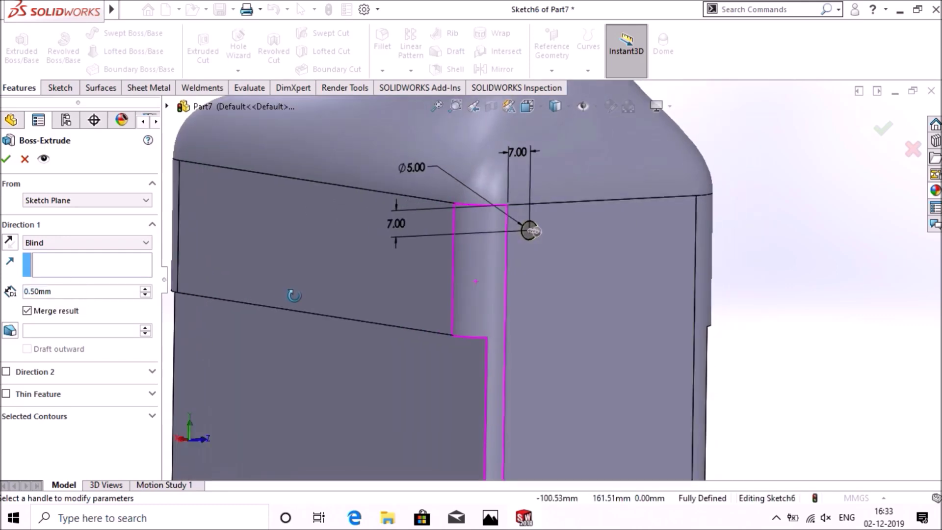
click(6, 160)
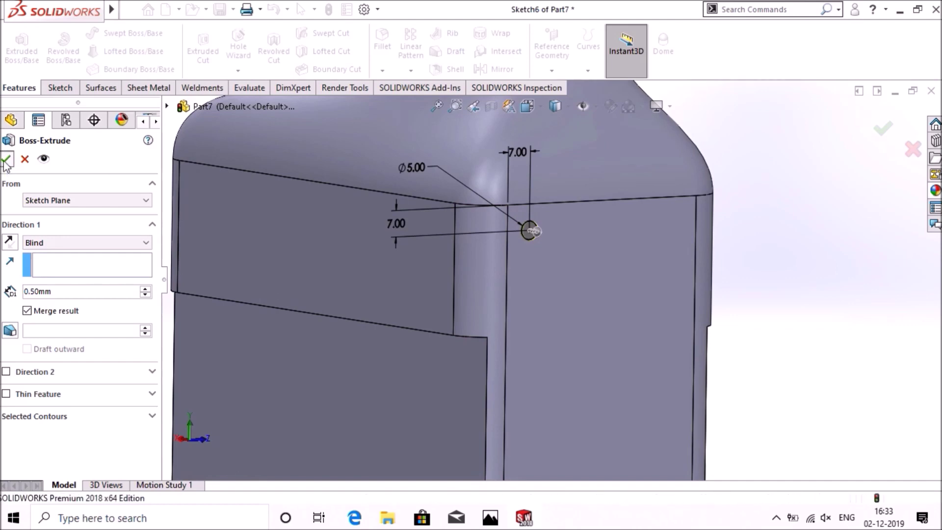
middle_drag(819, 247, 791, 244)
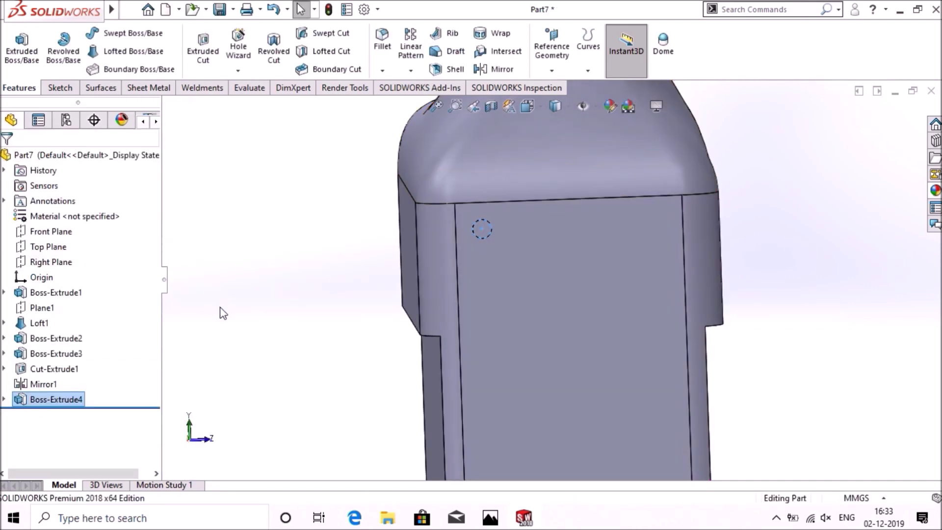
Cap the small boss's circular face with a 2.5 mm Dome feature
click(130, 9)
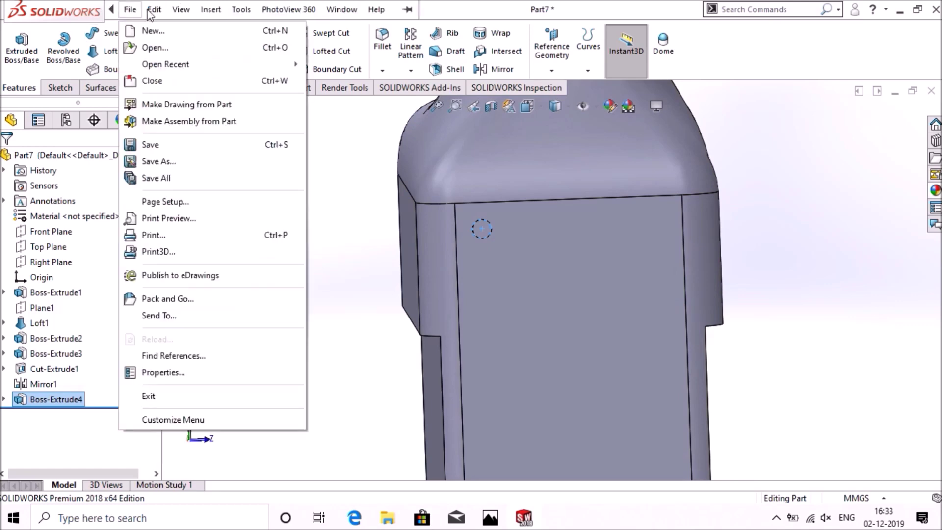
click(208, 11)
mouse_move(240, 79)
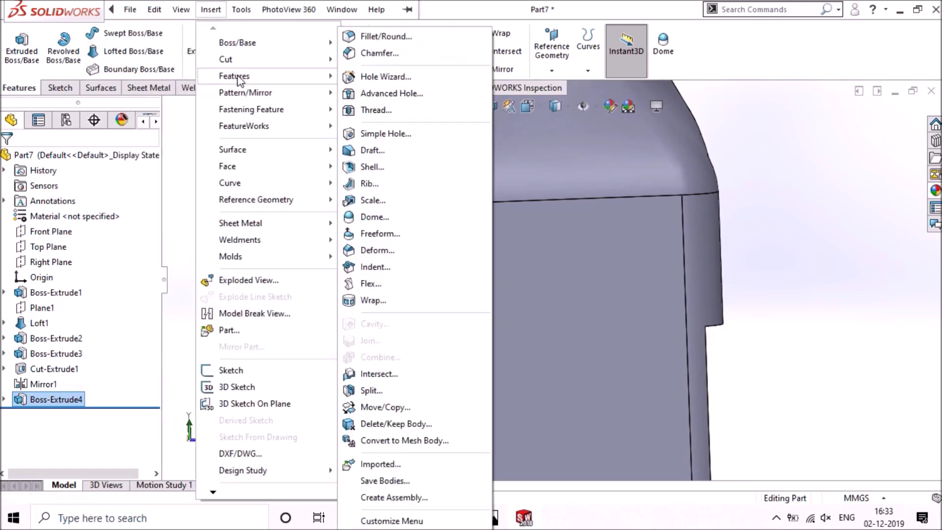
click(377, 217)
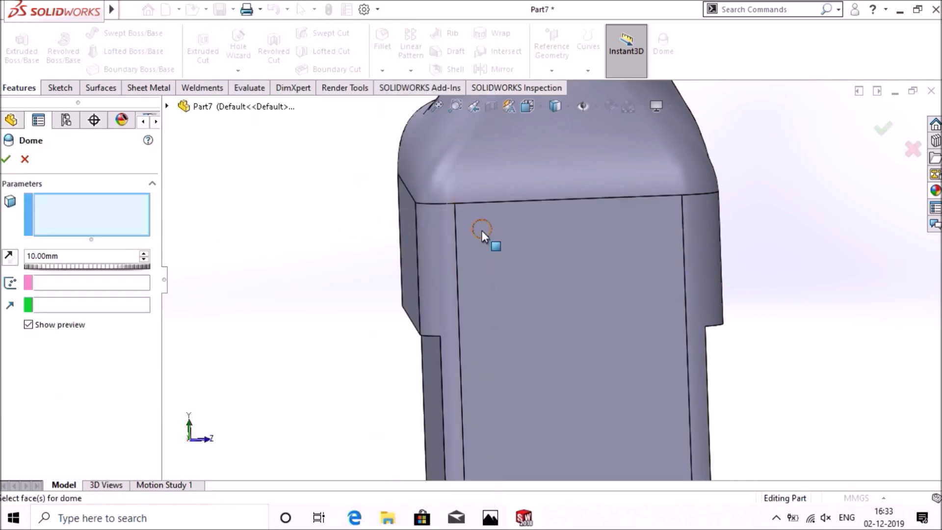
click(486, 237)
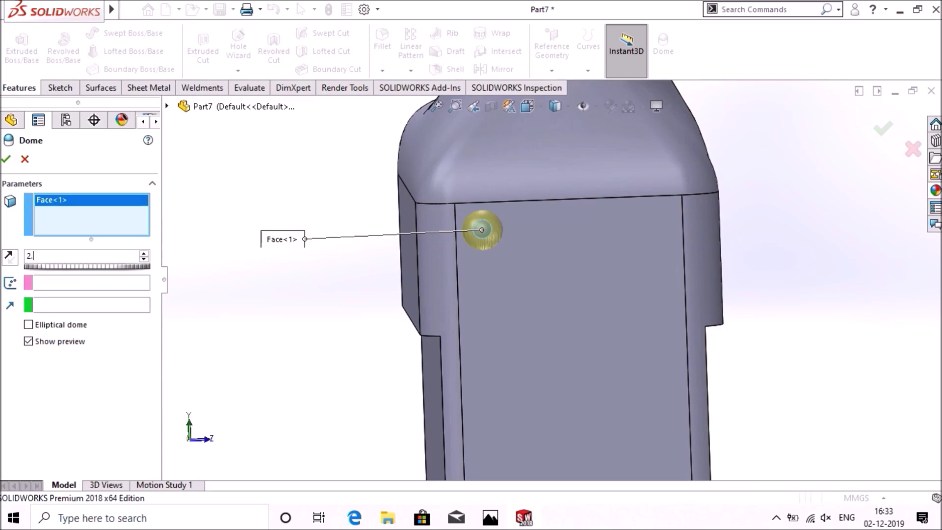
text(2.5)
key(Return)
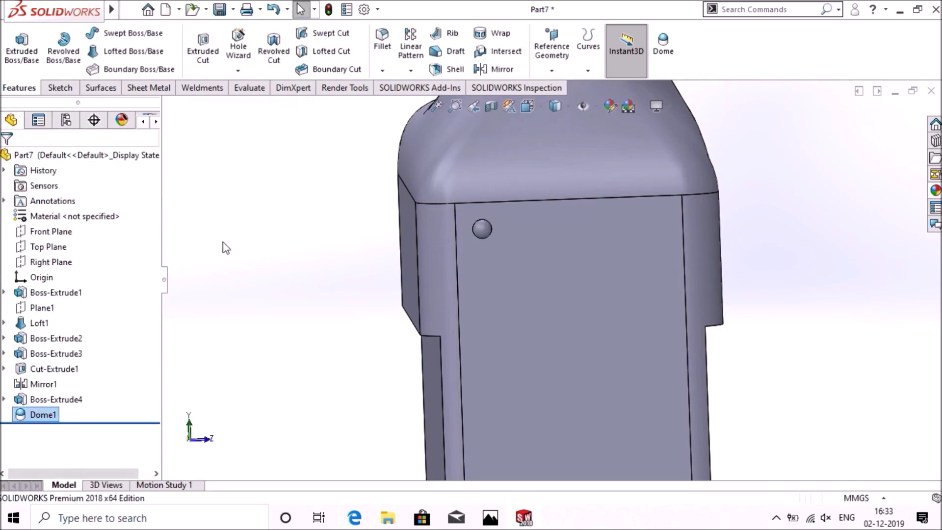
key(f)
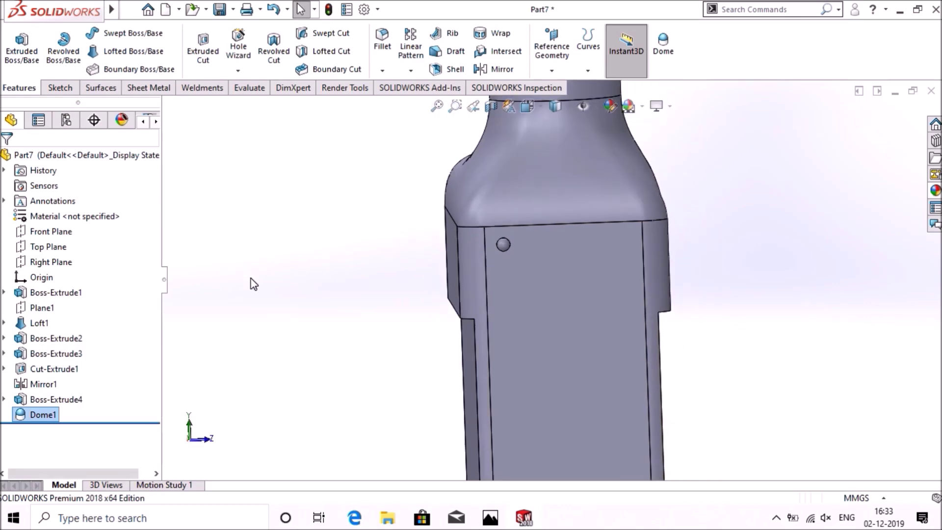
Create a Fill Pattern bounded by the bottle's side face with 18 mm spacing
click(60, 88)
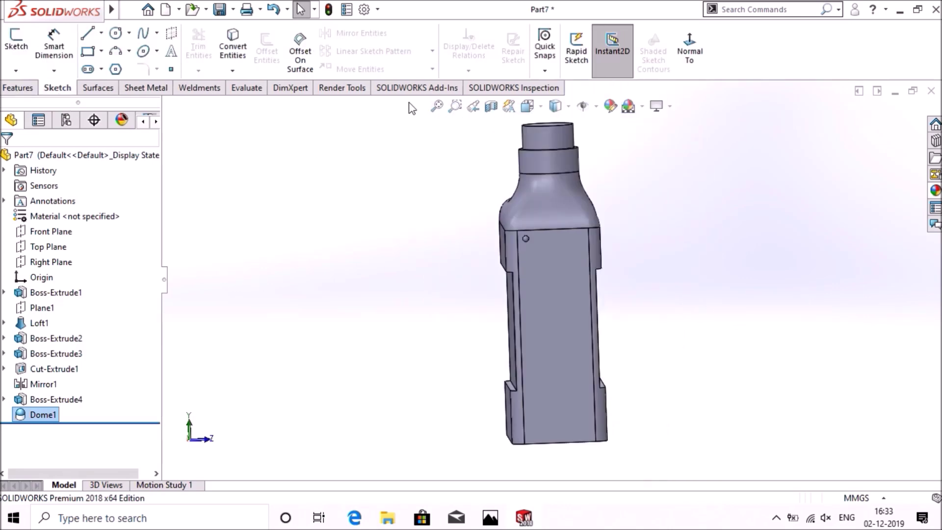
click(15, 89)
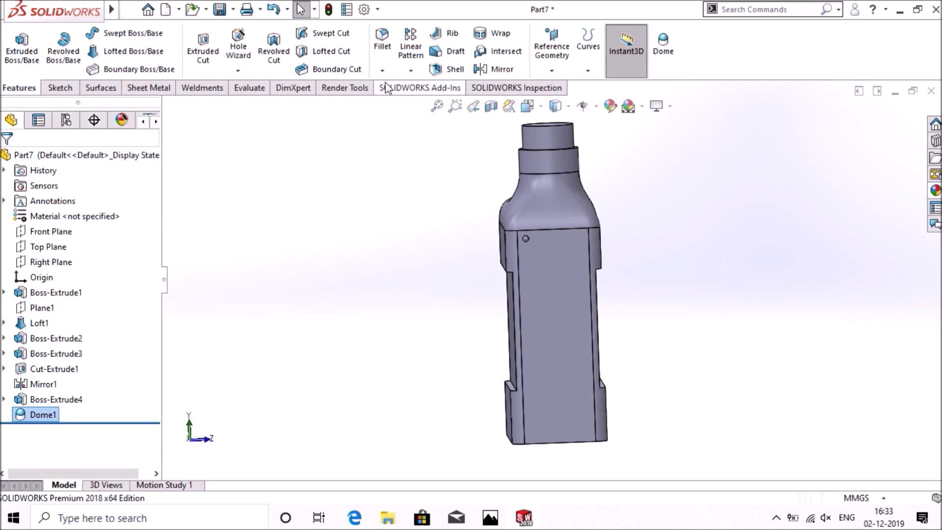
click(411, 71)
click(426, 188)
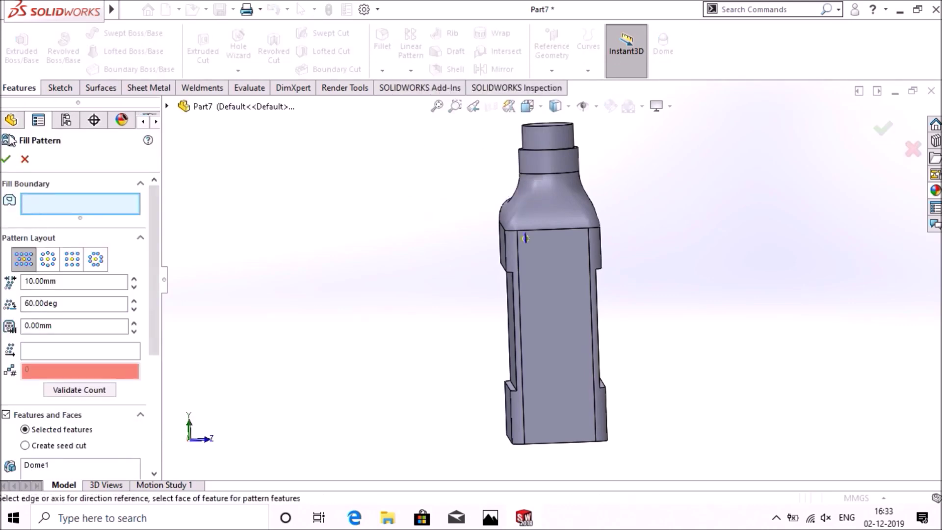
click(550, 290)
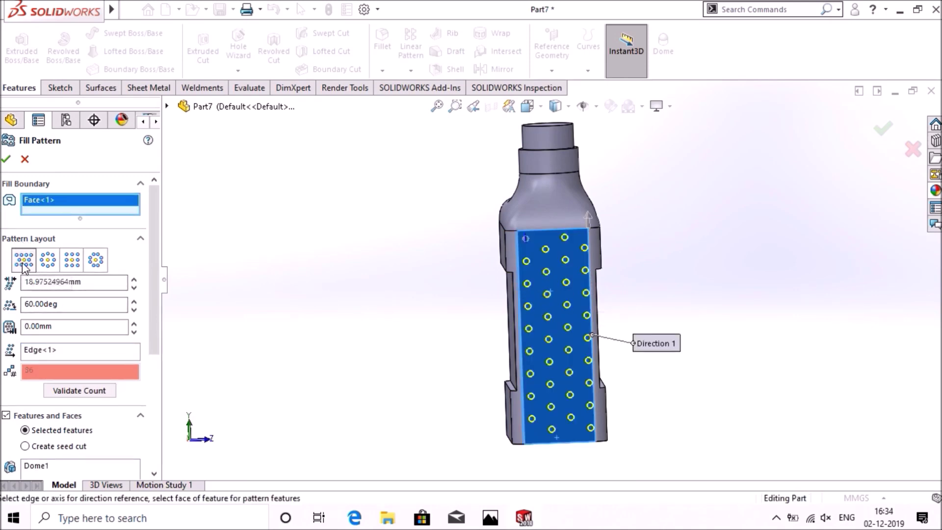
drag(83, 284, 30, 293)
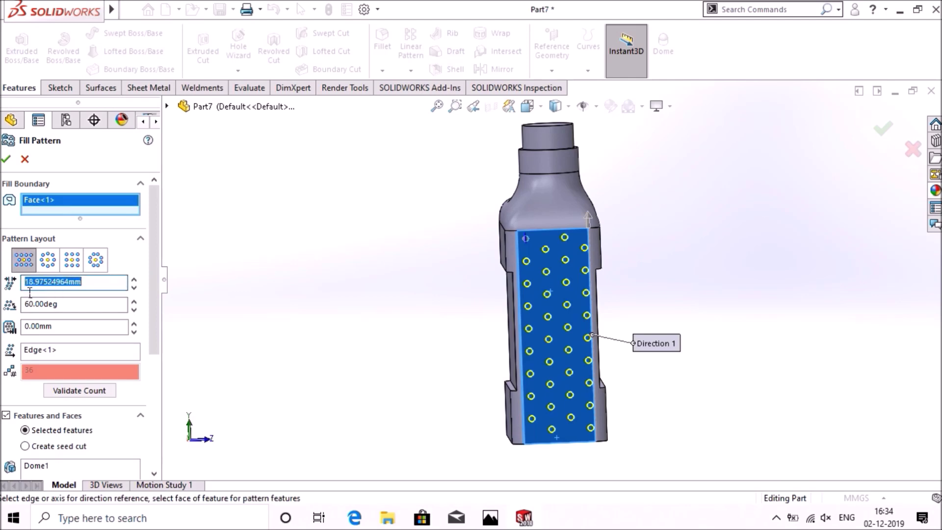
text(18)
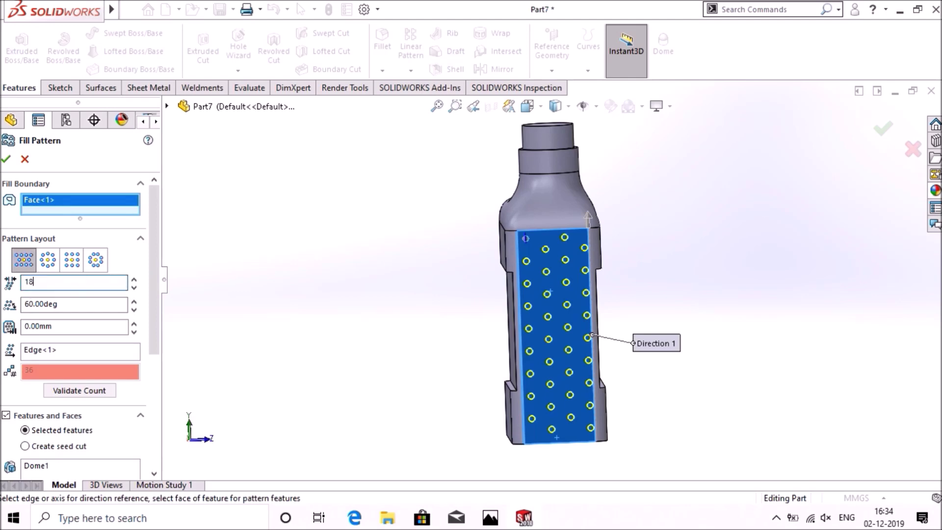
key(Return)
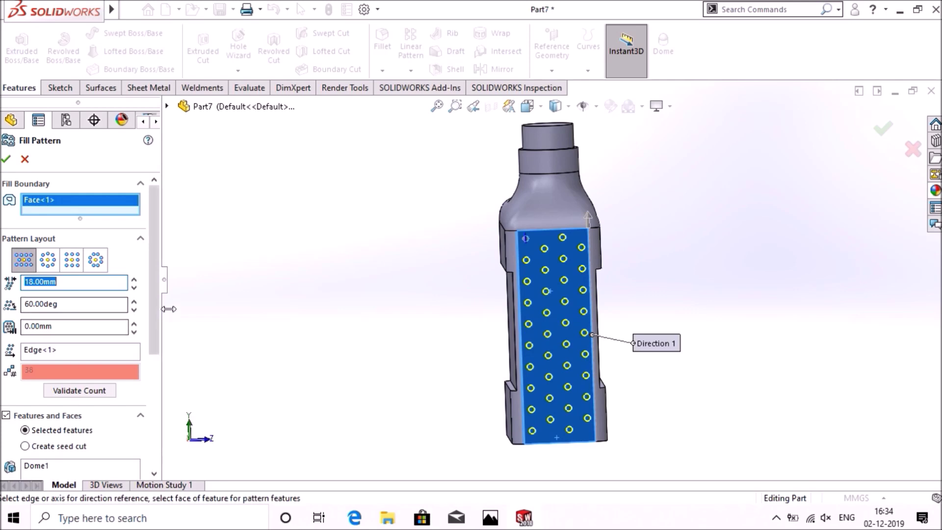
Add Boss-Extrude4 to the fill pattern's features to pattern
drag(153, 309, 160, 386)
click(49, 336)
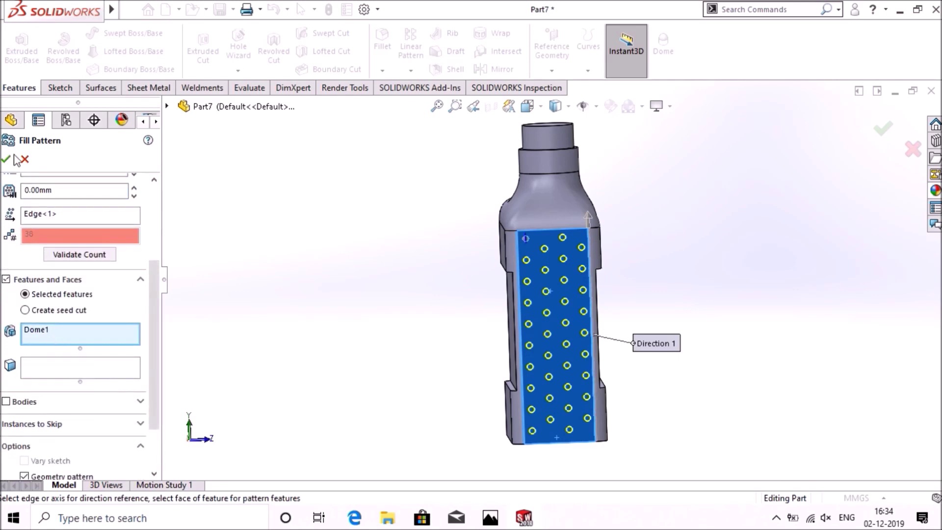
click(167, 106)
click(231, 350)
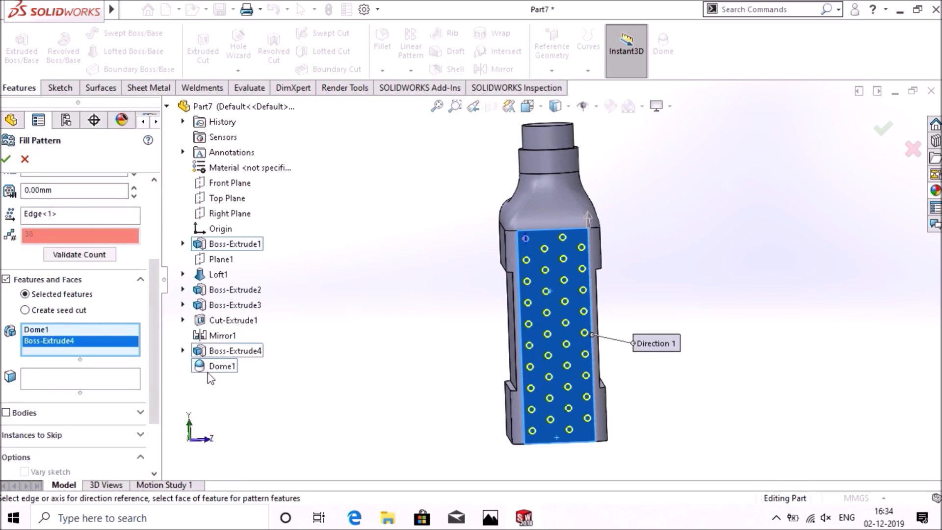
scroll(148, 276, up, 3)
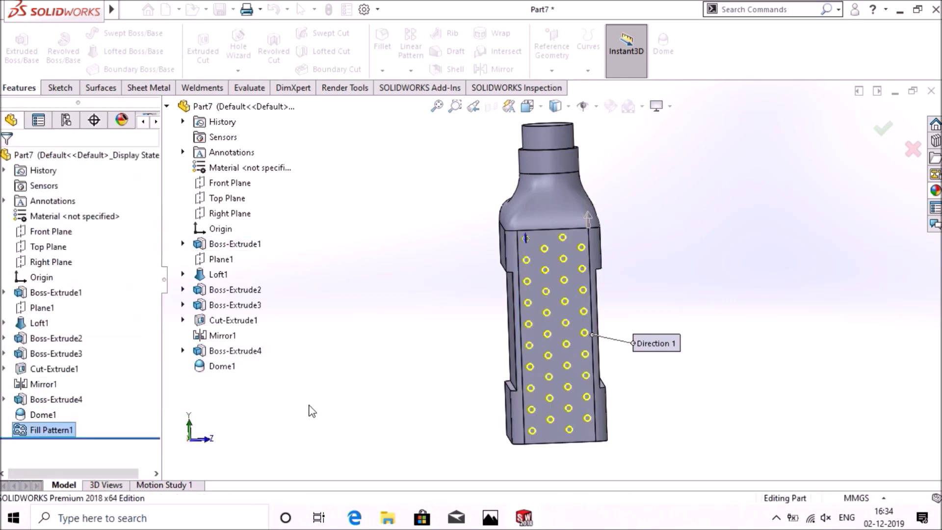
middle_drag(353, 331, 392, 338)
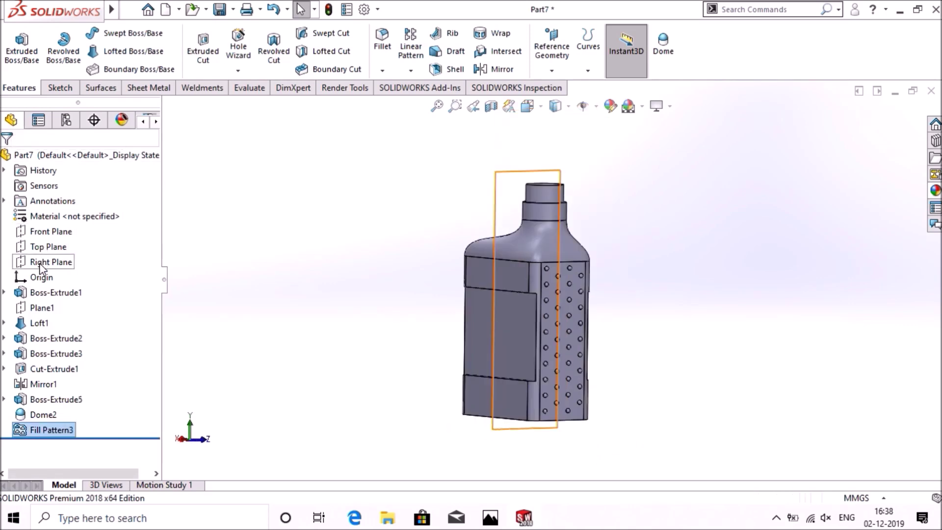
Mirror Boss-Extrude5, Dome2 and Fill Pattern3 across the Right Plane
click(39, 263)
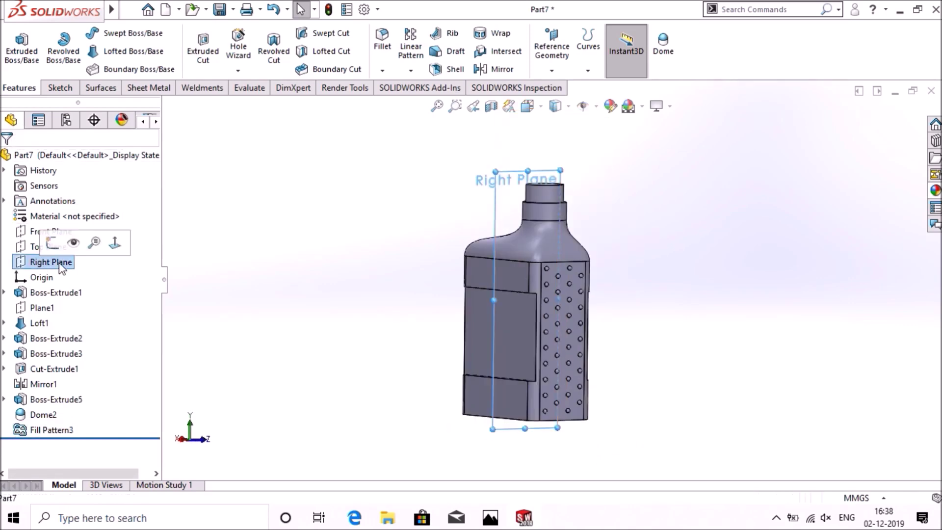
click(502, 69)
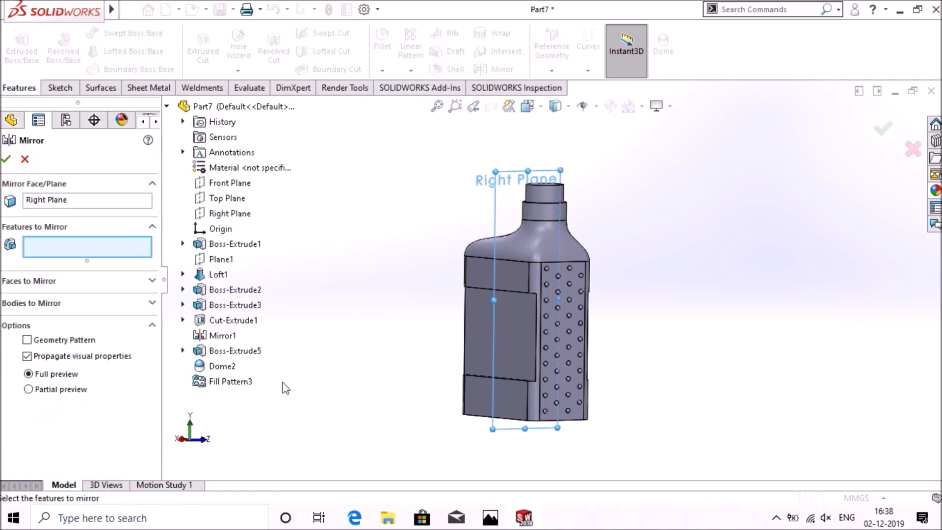
middle_drag(338, 330, 389, 343)
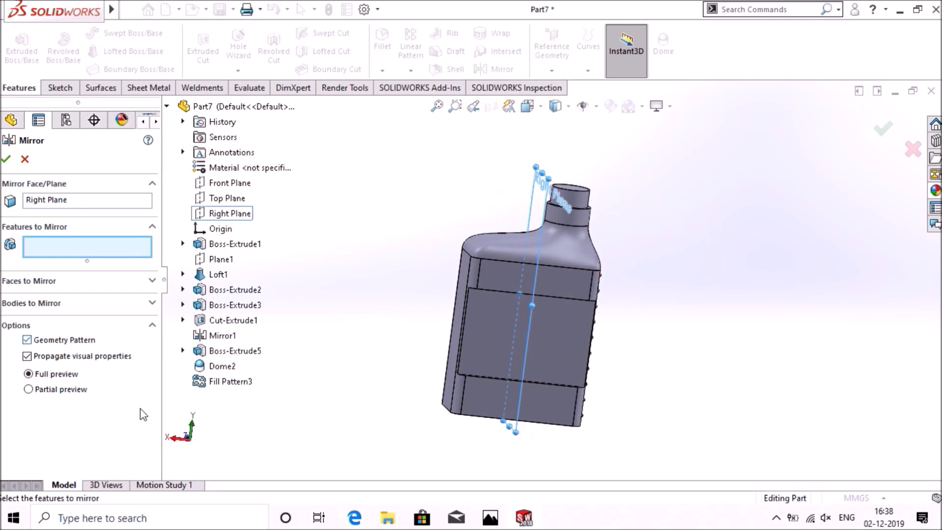
click(216, 352)
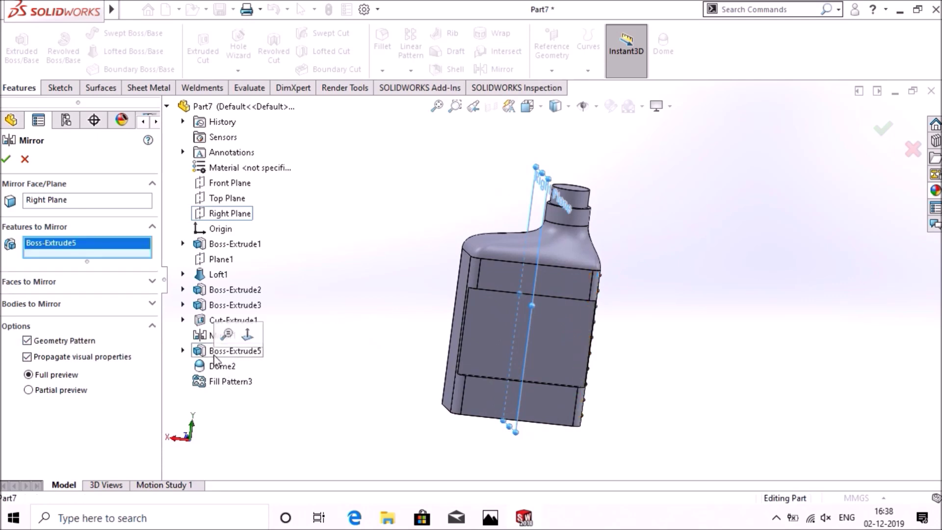
click(212, 369)
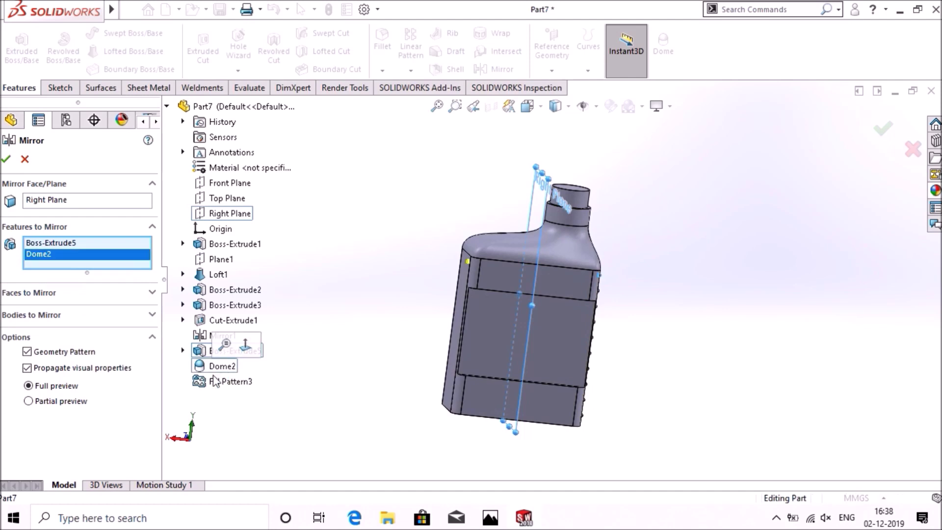
click(218, 385)
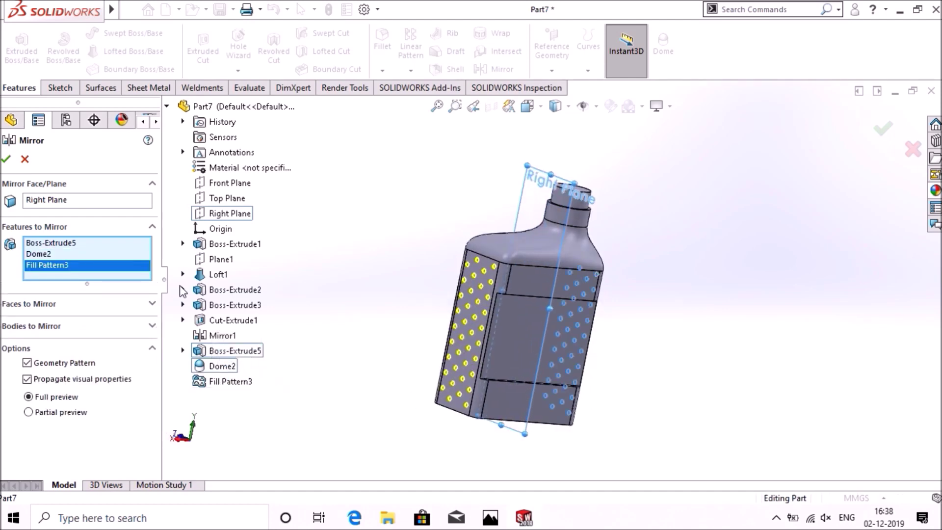
click(9, 160)
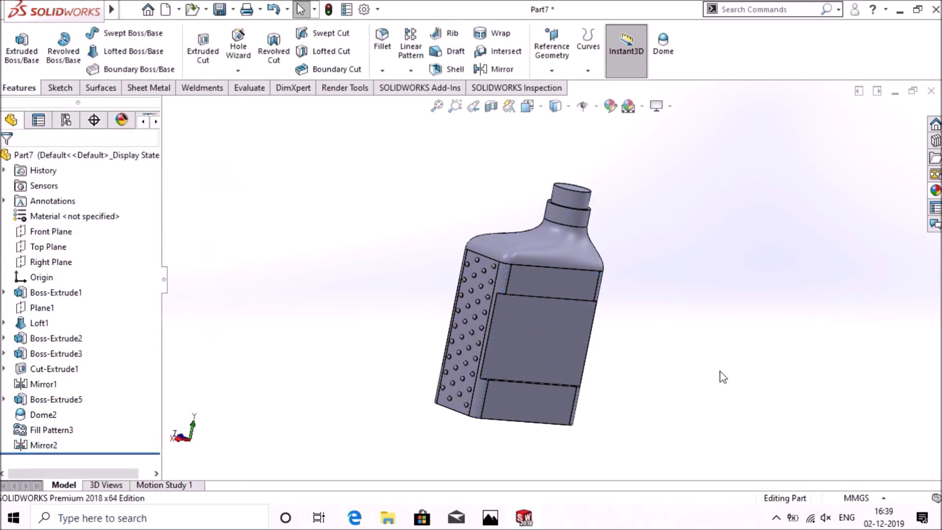
middle_drag(722, 377, 683, 379)
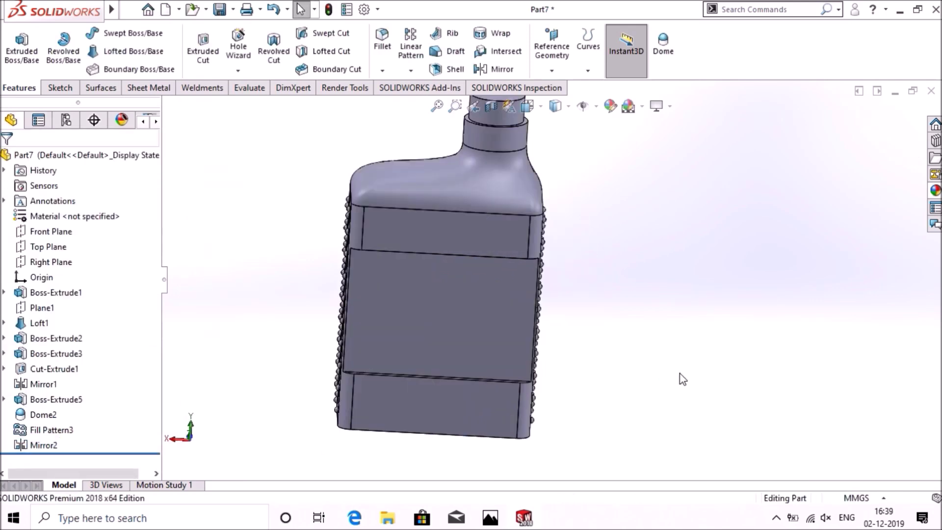
middle_drag(683, 379, 402, 346)
right_click(414, 319)
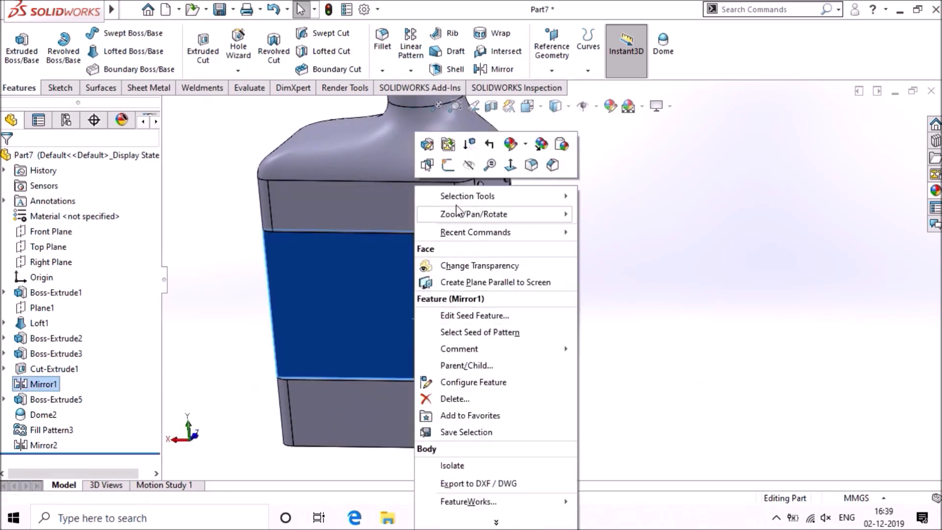
Sketch an ellipse centred on the front label face's centreline
click(448, 165)
click(690, 49)
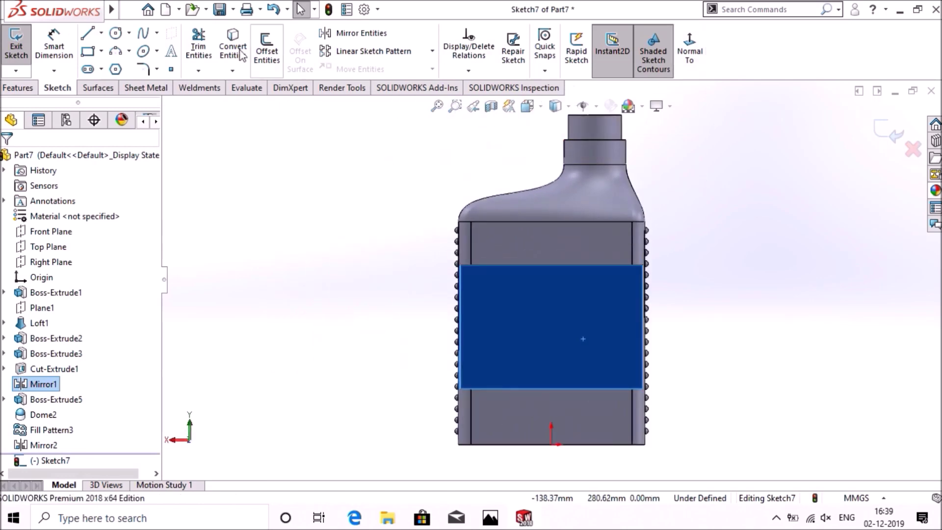
click(158, 51)
click(169, 69)
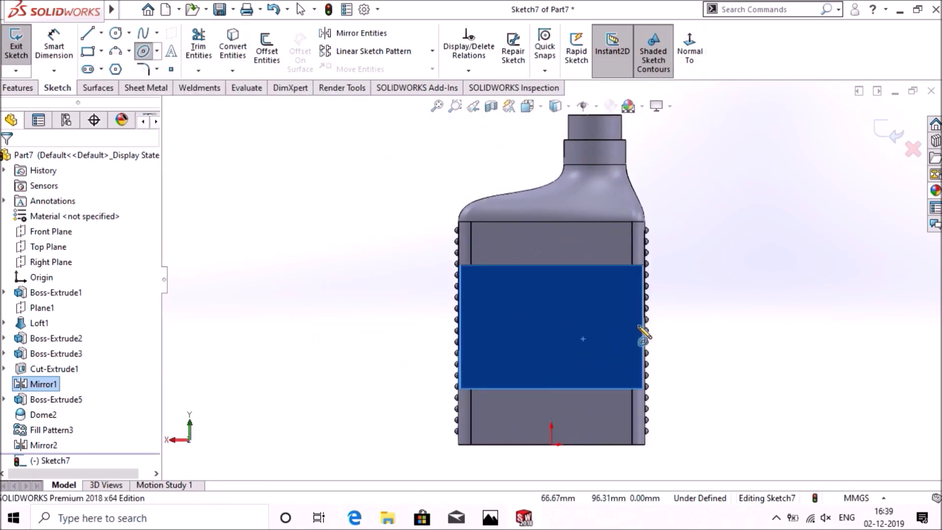
click(551, 326)
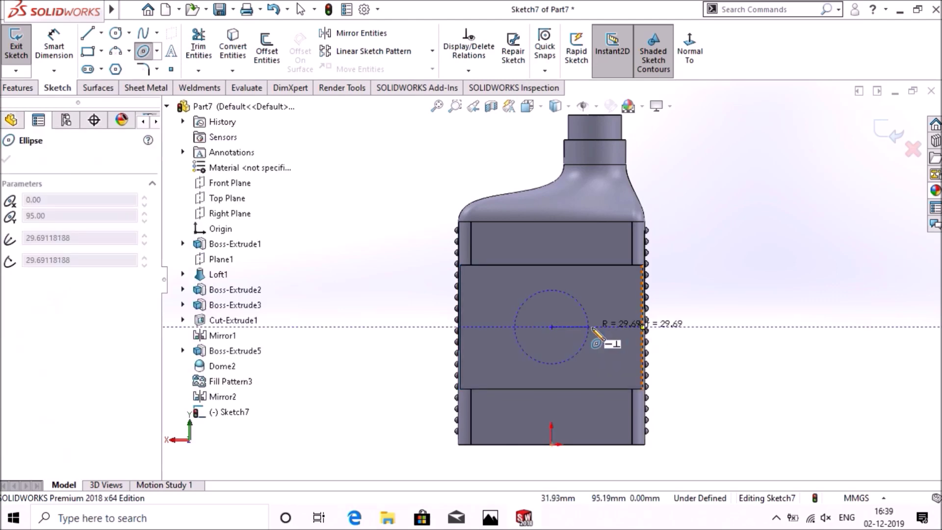
click(594, 326)
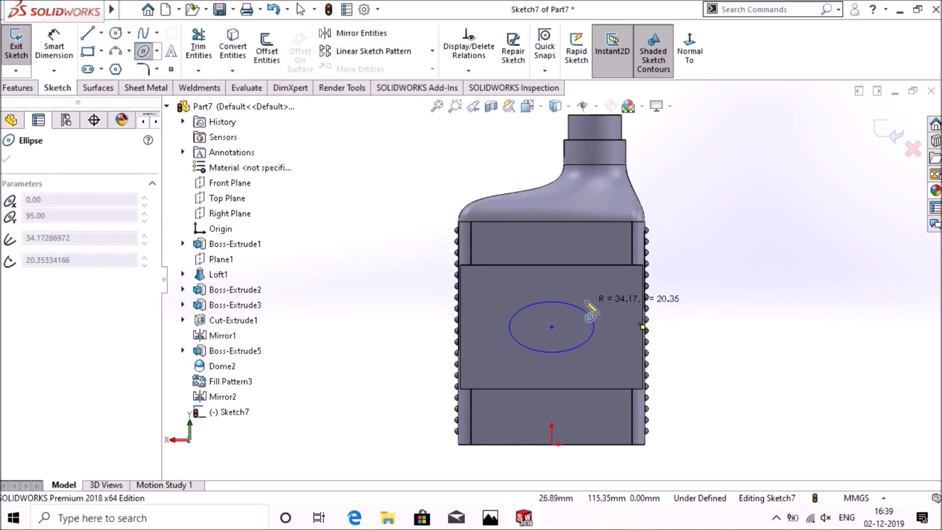
click(595, 300)
Dimension the ellipse 20 mm tall and 34 mm wide, then exit the sketch
click(54, 47)
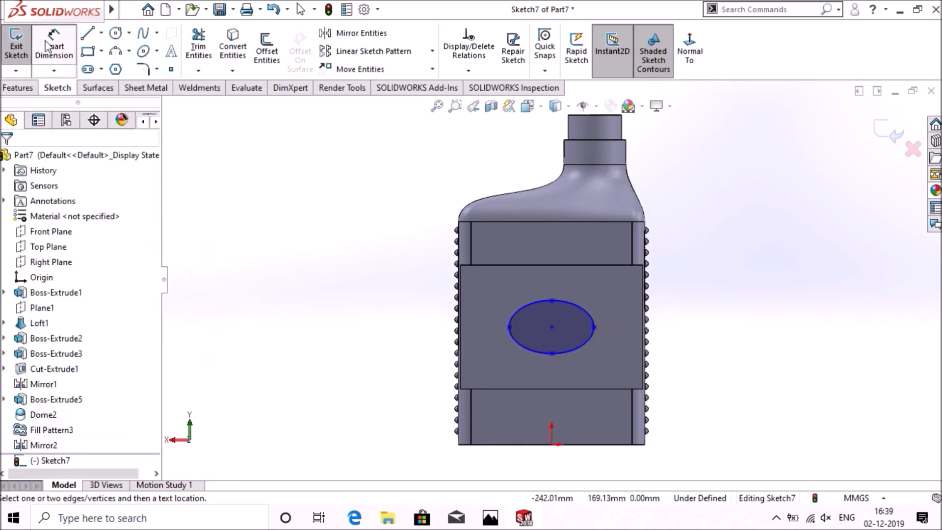
click(550, 299)
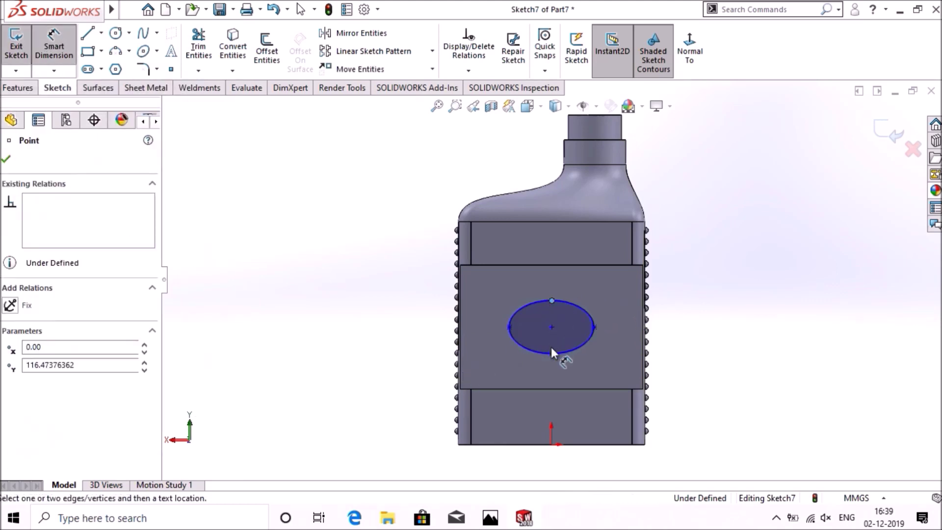
click(552, 353)
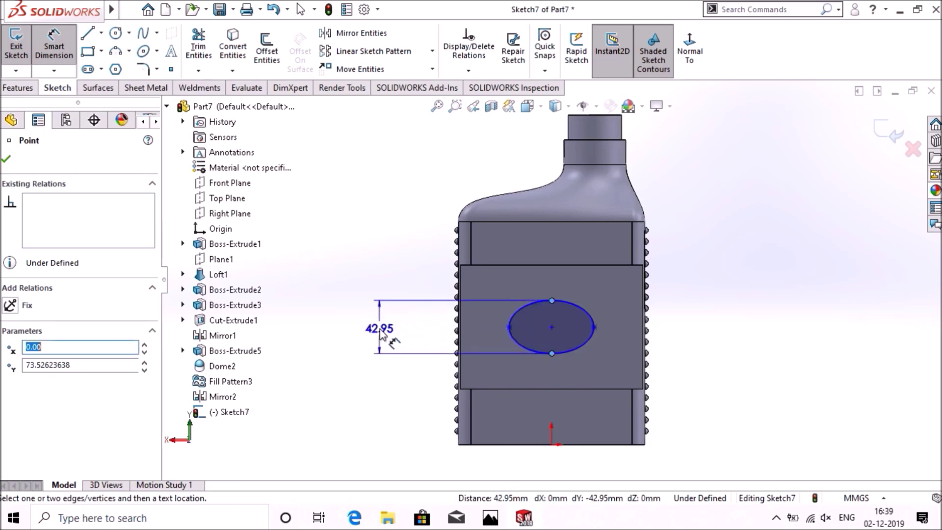
click(382, 334)
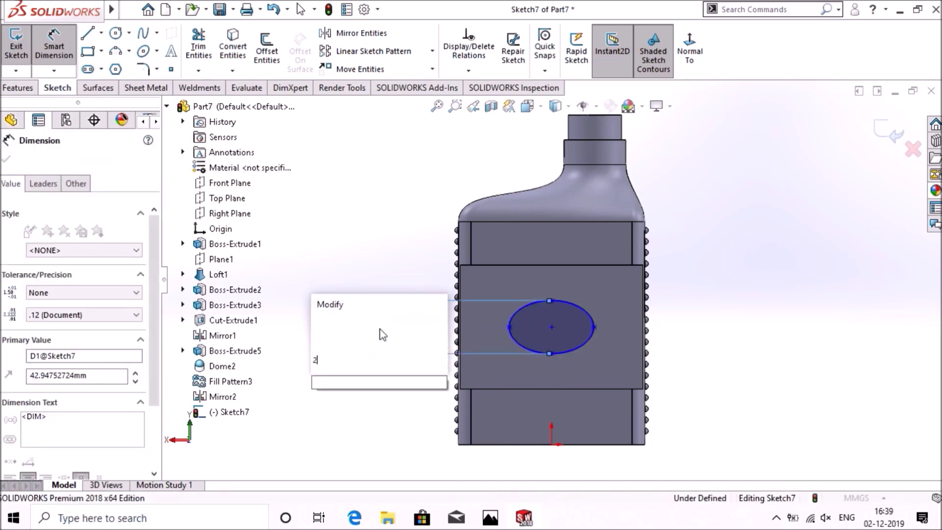
key(Return)
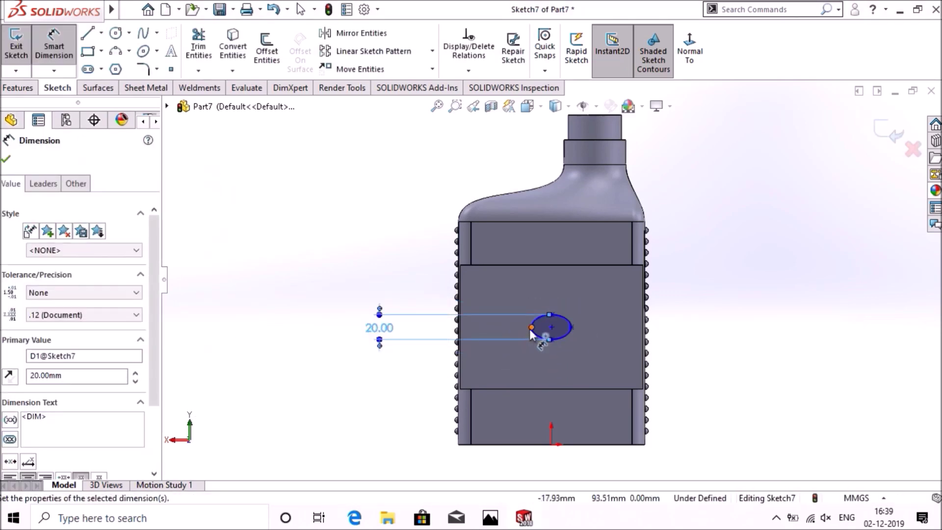
click(530, 328)
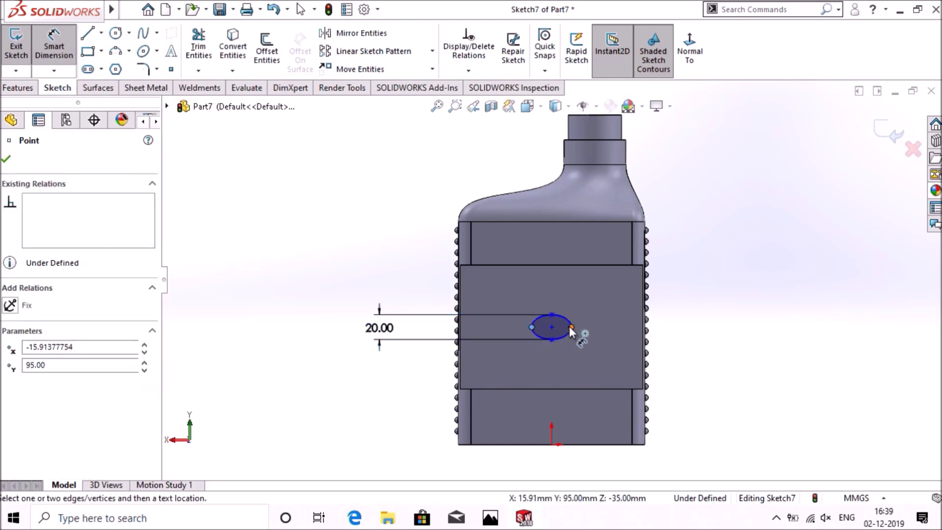
click(570, 327)
click(546, 472)
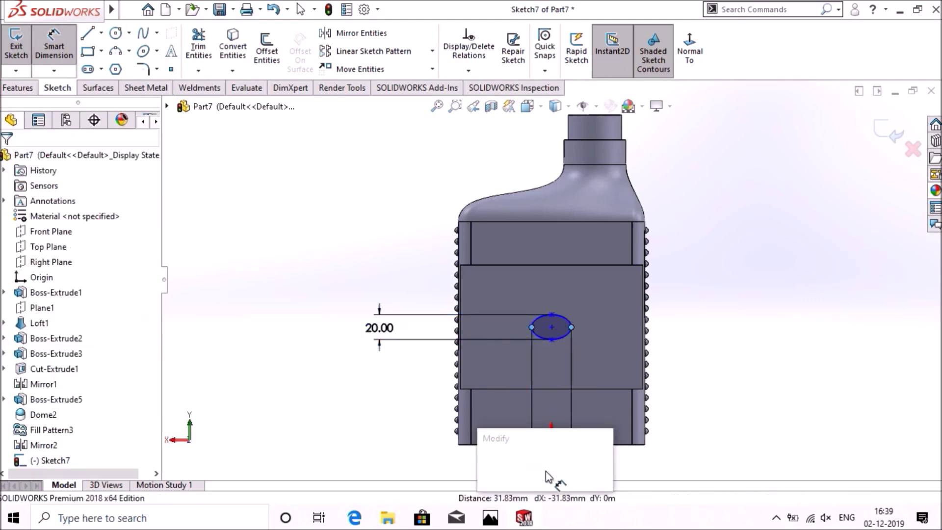
text(34)
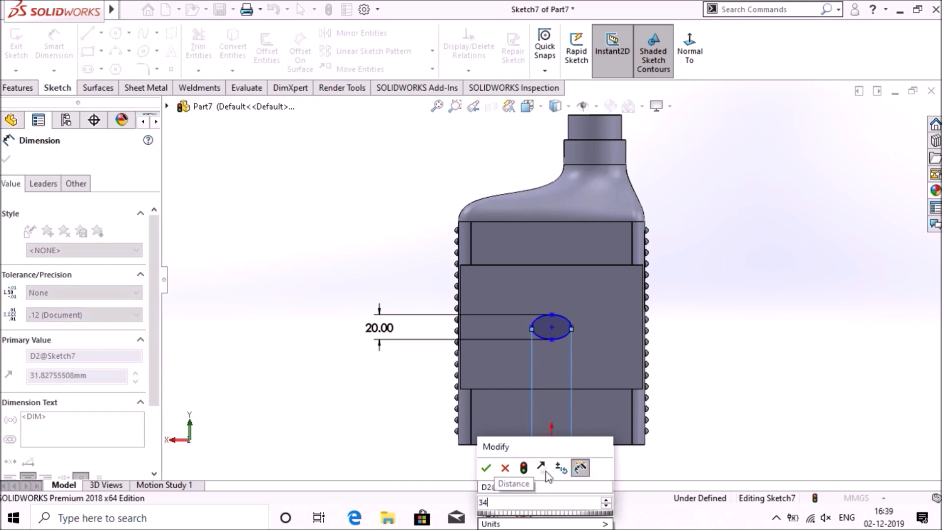
click(486, 469)
scroll(552, 298, up, 1)
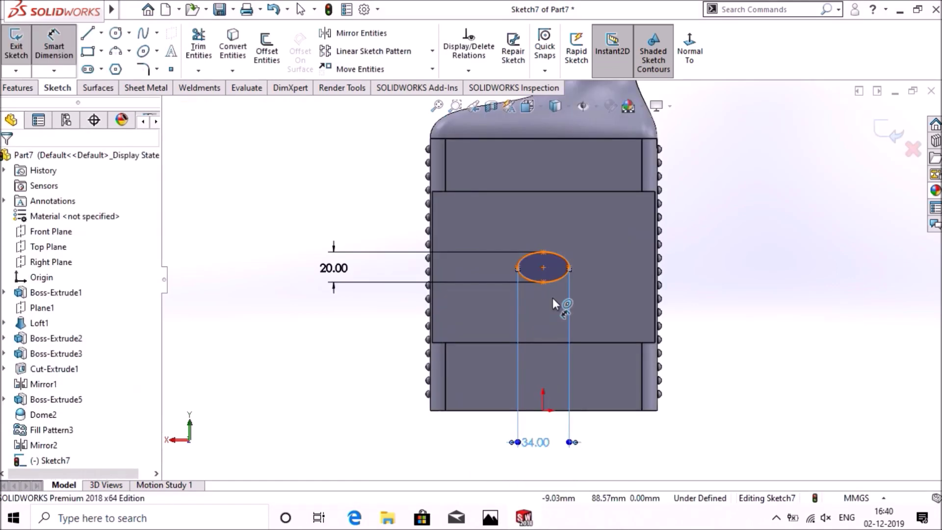
click(881, 133)
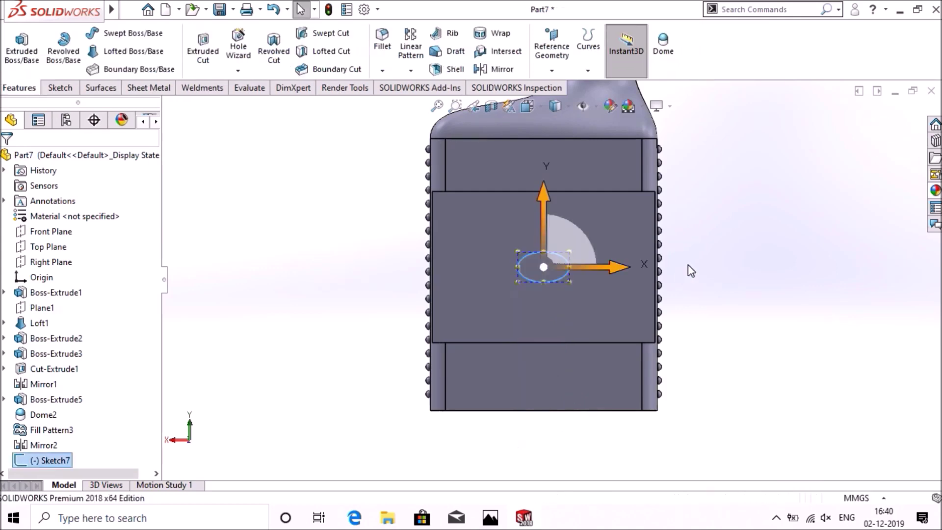
Open a new sketch on the front label face and draw three circles side by side right of the ellipse
click(691, 270)
right_click(620, 244)
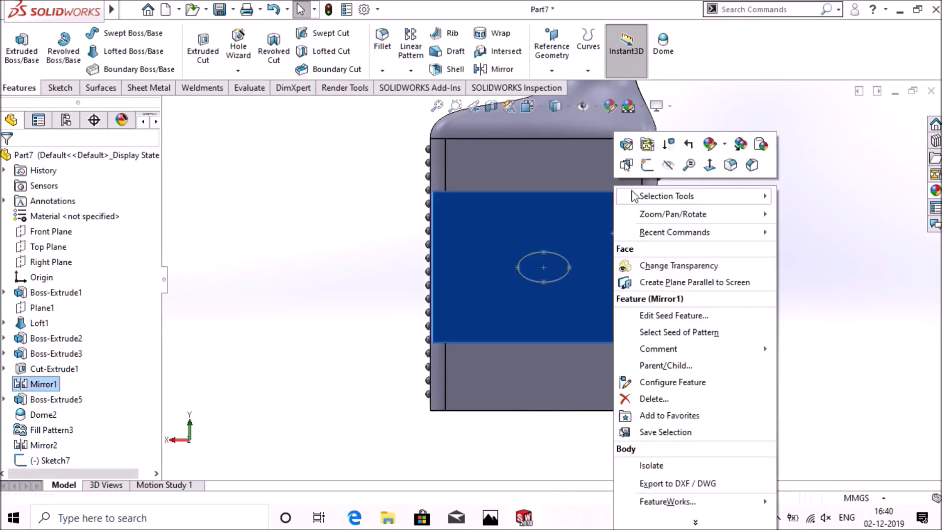
click(644, 170)
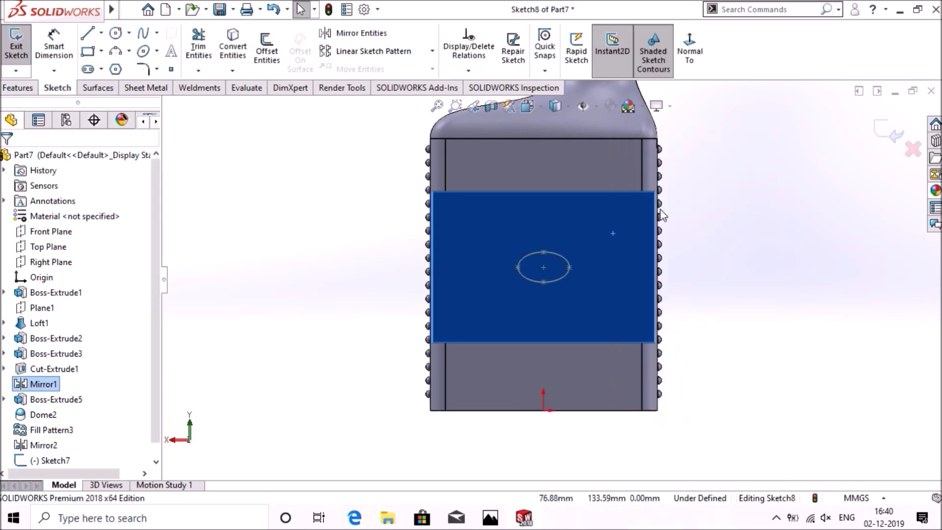
click(116, 34)
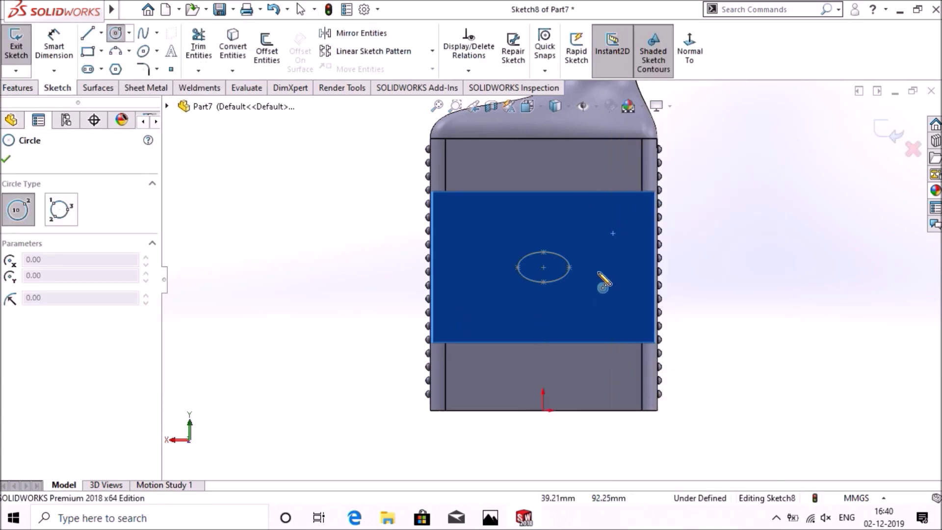
click(569, 267)
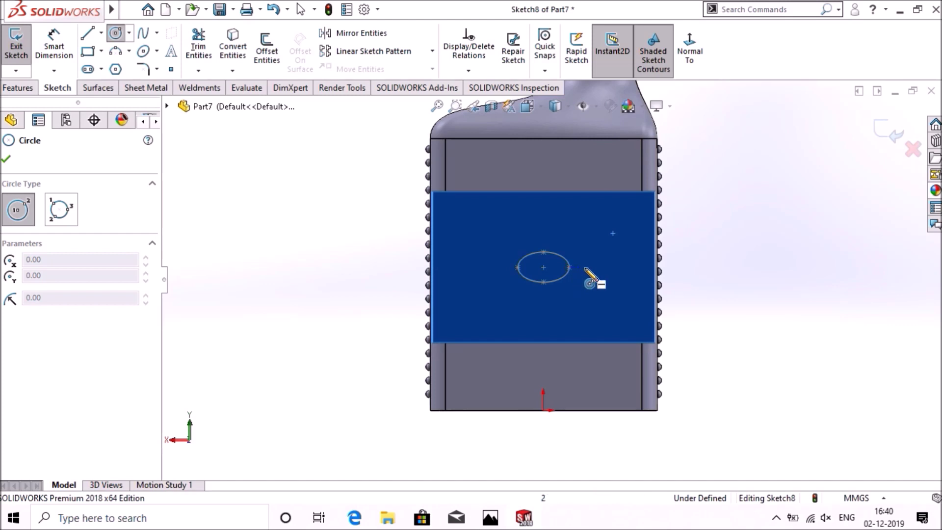
click(583, 268)
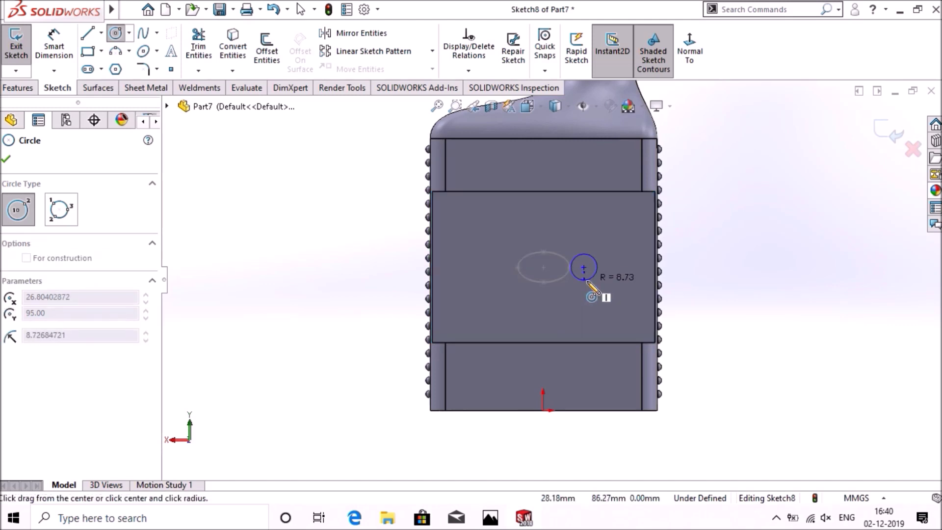
click(587, 282)
click(616, 268)
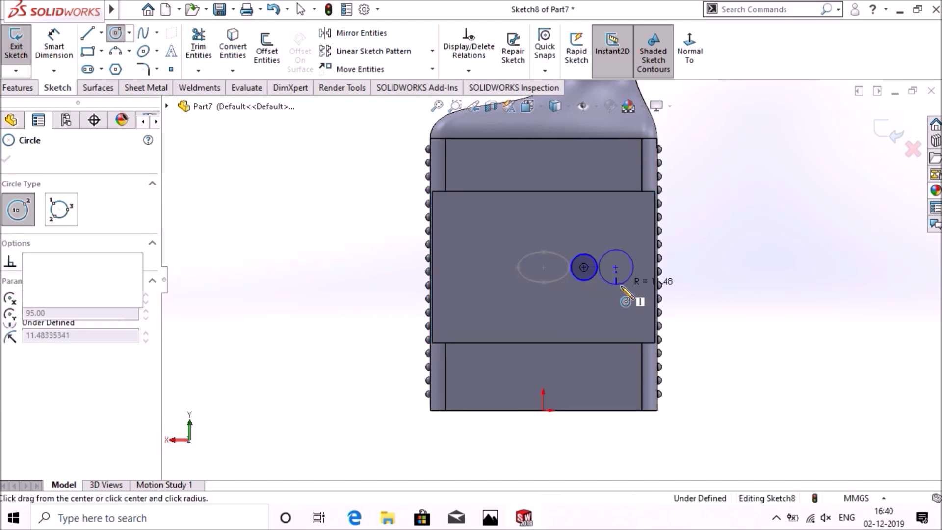
click(621, 285)
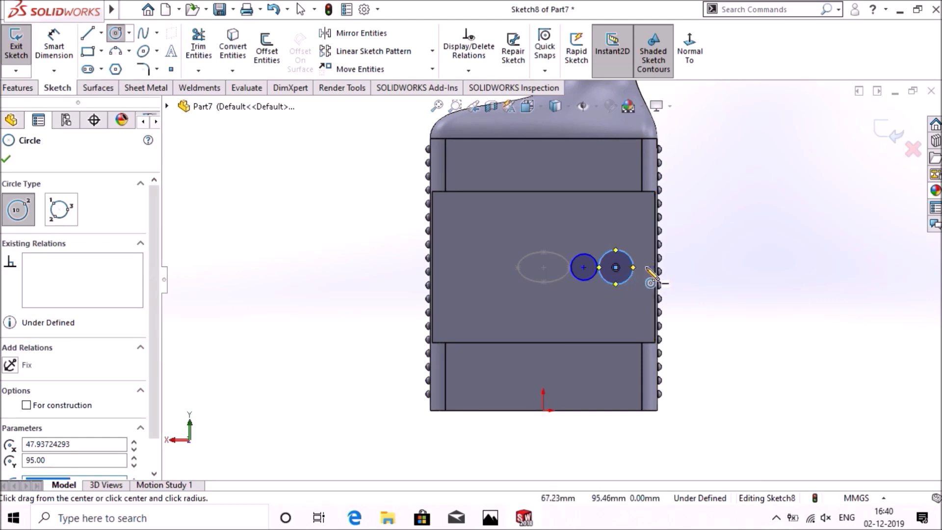
click(644, 268)
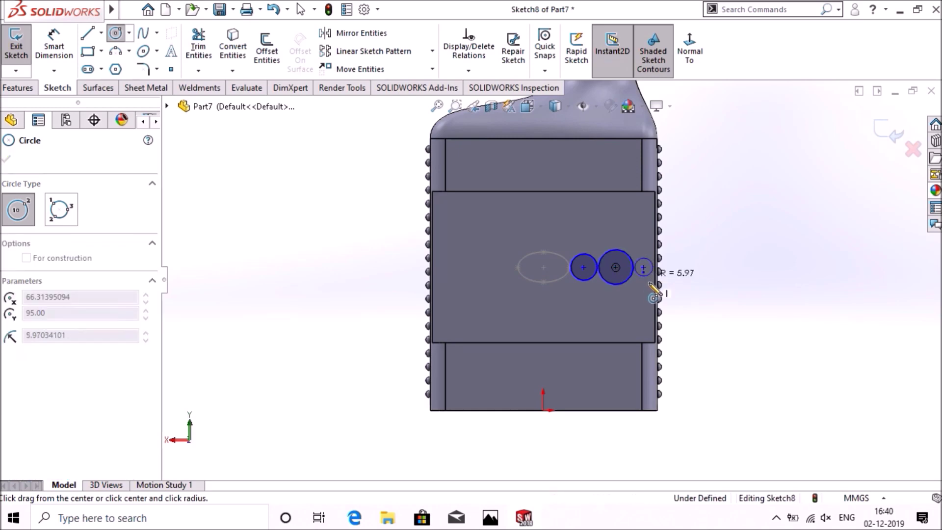
click(659, 276)
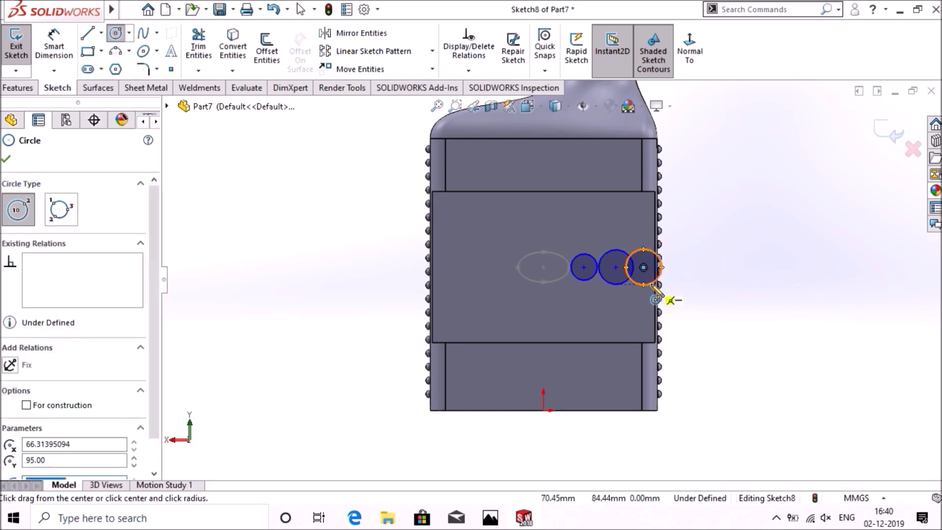
click(54, 47)
Dimension the three circle diameters as 6, 7 and 8 mm, left to right
scroll(726, 243, down, 4)
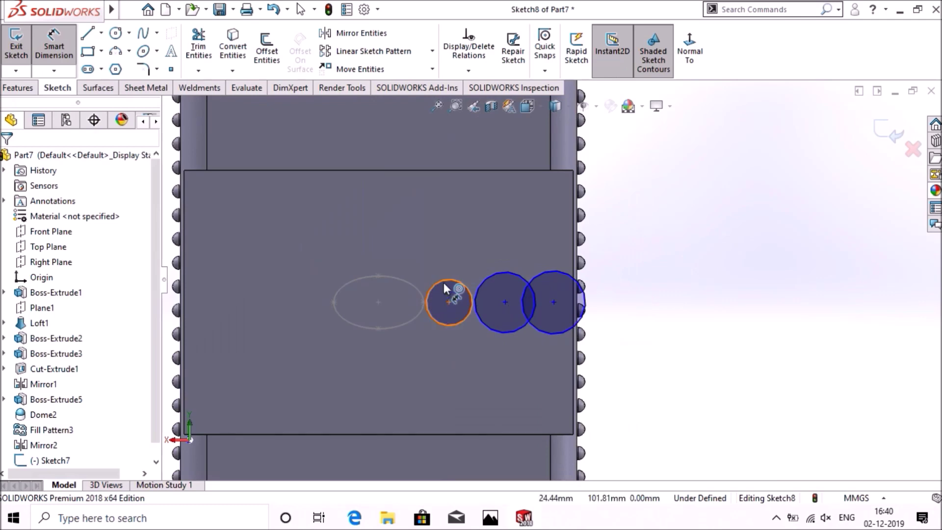
click(443, 281)
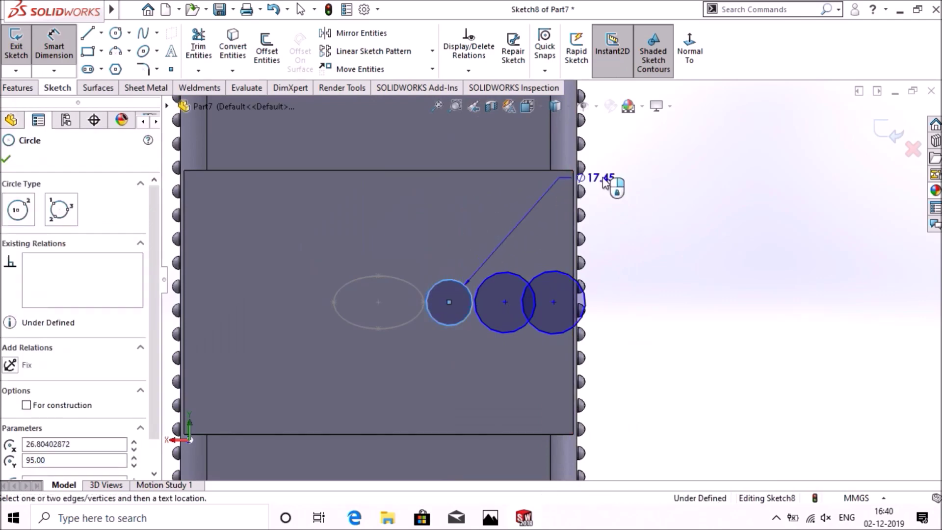
click(622, 173)
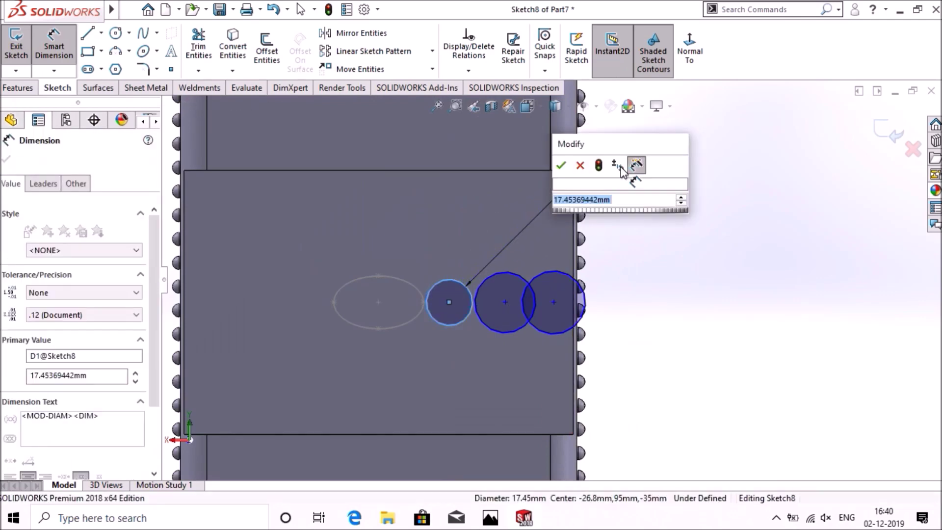
text(6)
key(Return)
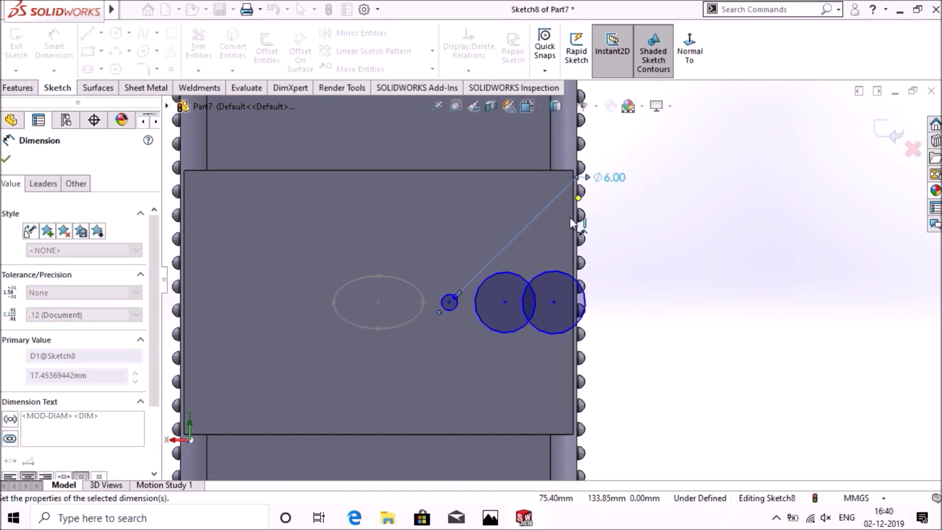
click(506, 272)
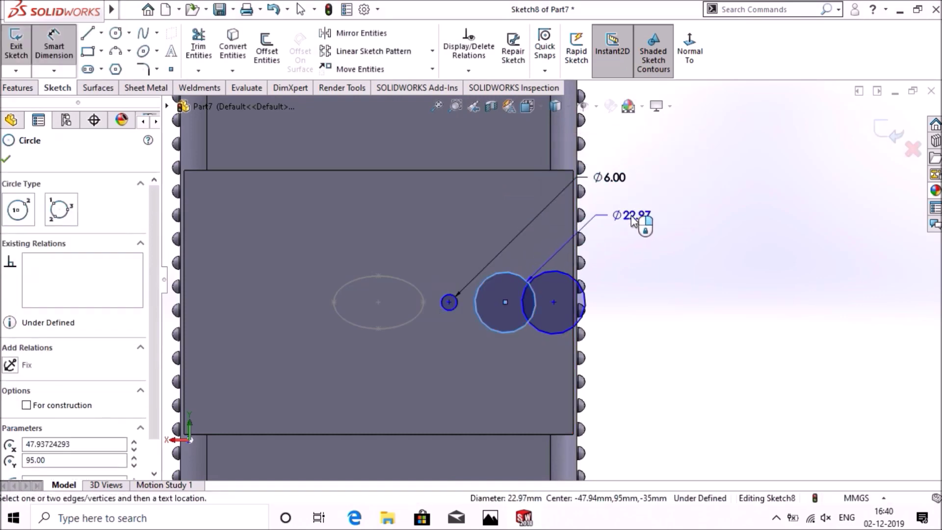
click(632, 222)
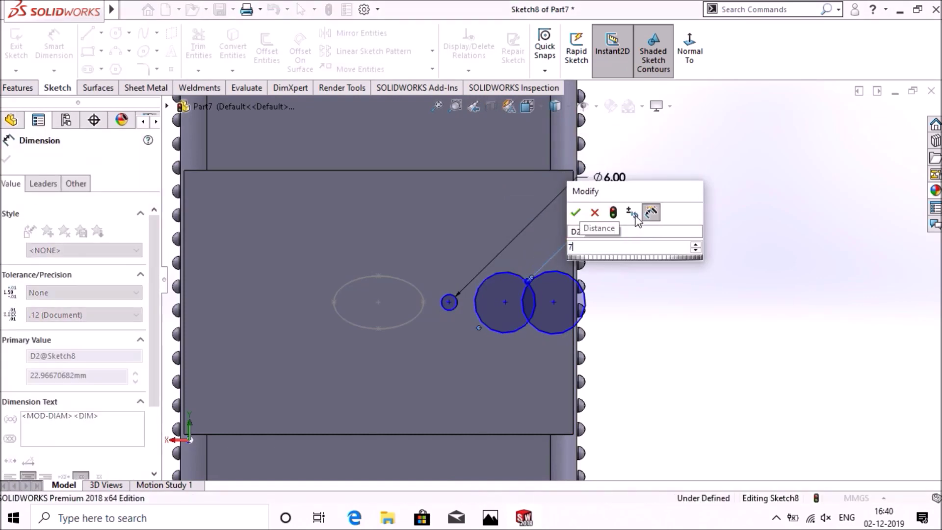
key(Return)
text(7)
key(Return)
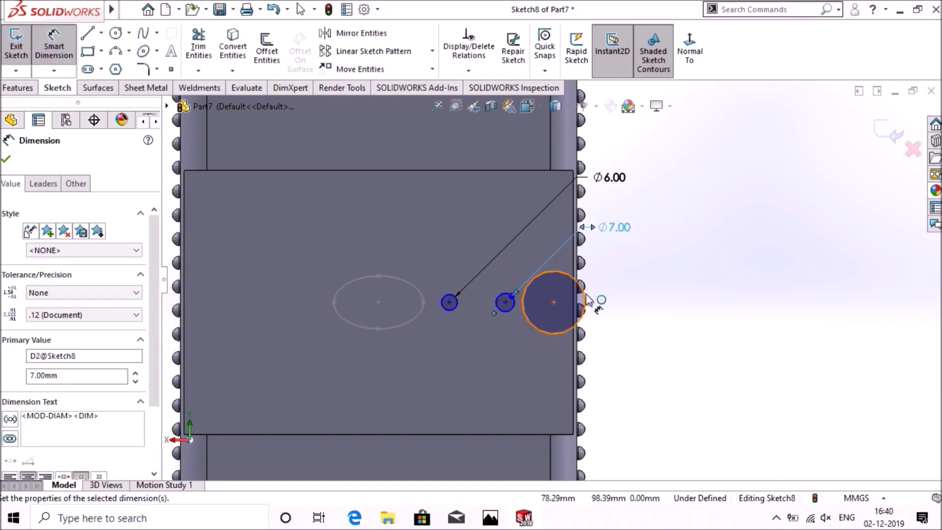
click(586, 293)
click(626, 263)
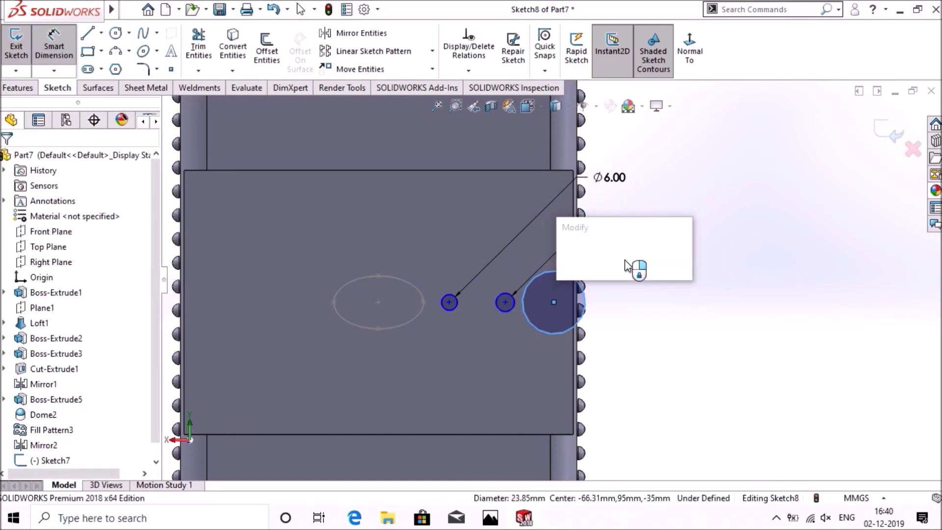
text(8)
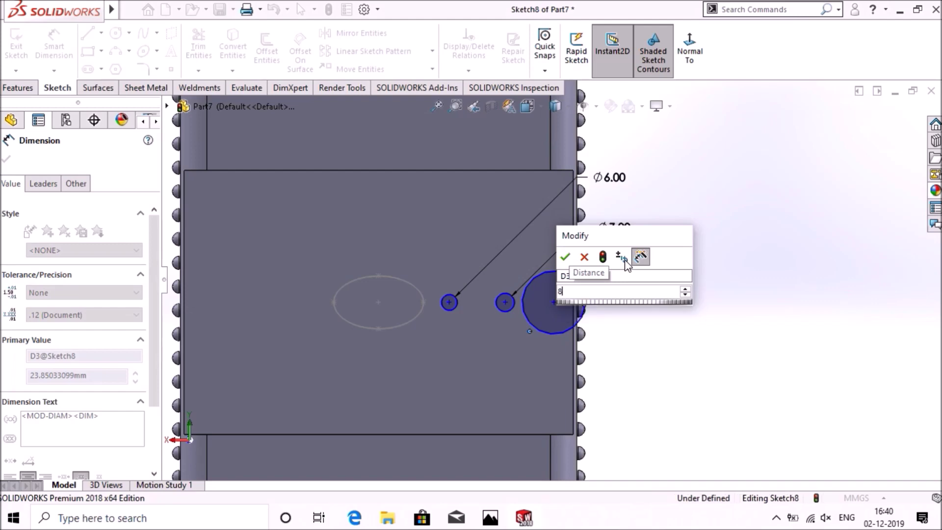
key(Return)
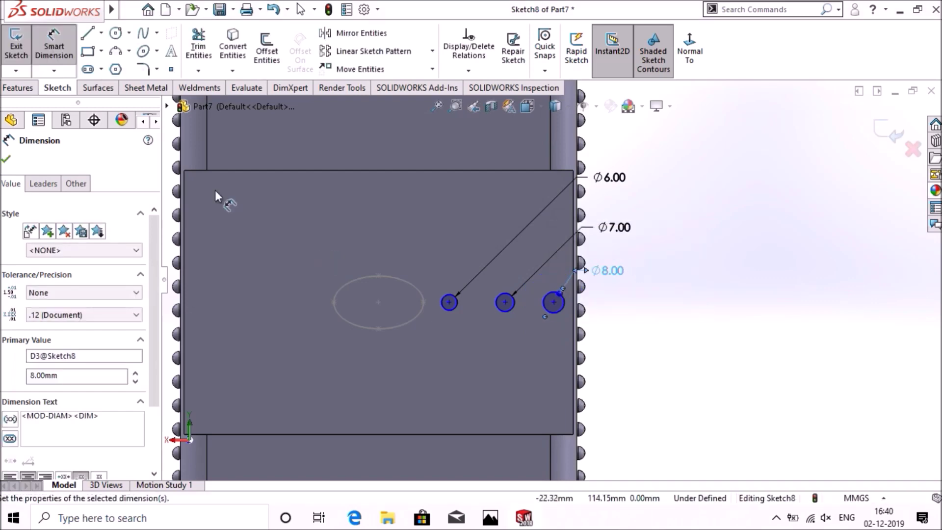
click(8, 159)
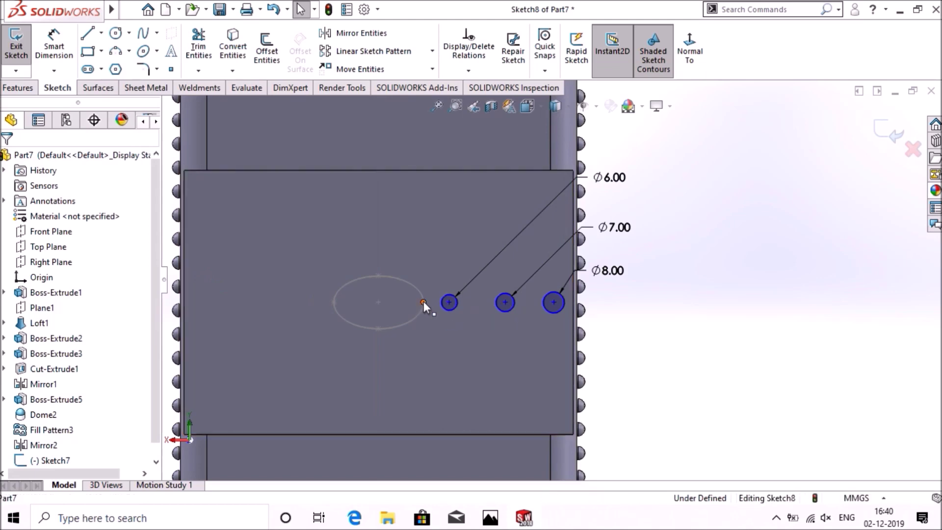
Make the first circle's centre coincident with the ellipse's end point
ctrl+click(442, 305)
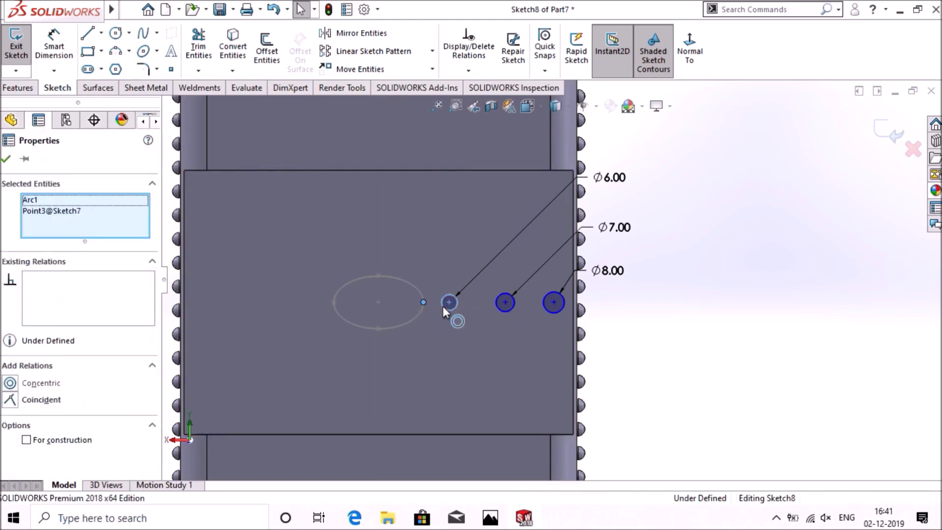
click(41, 400)
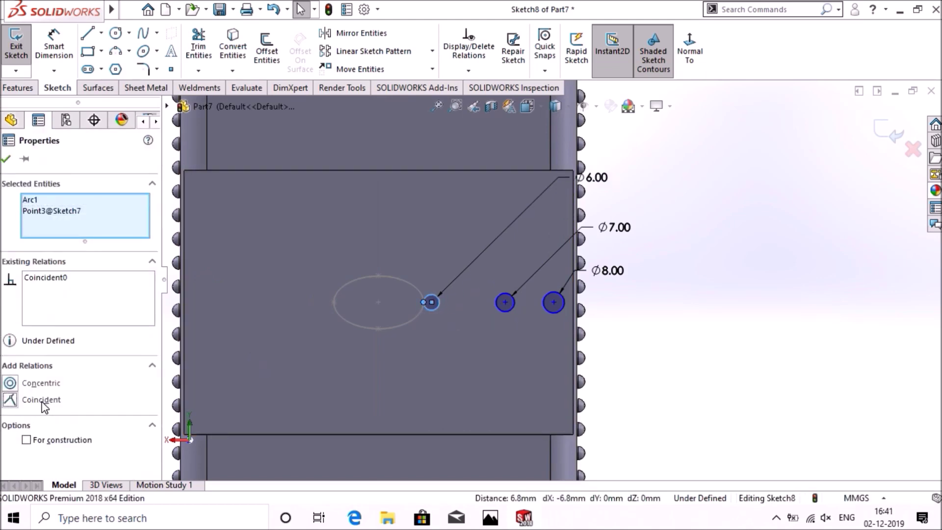
click(7, 159)
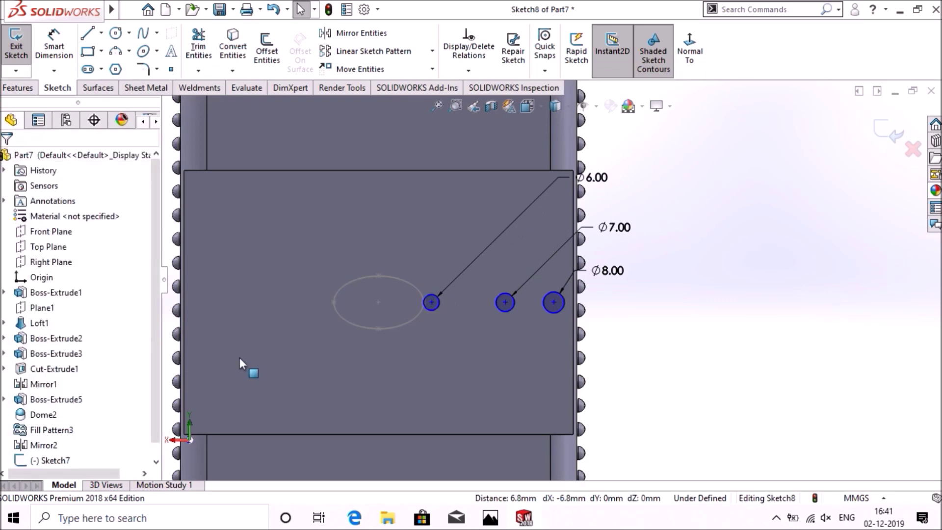
Dimension the circle centres 10 mm and 10 mm apart, centre to centre
click(56, 48)
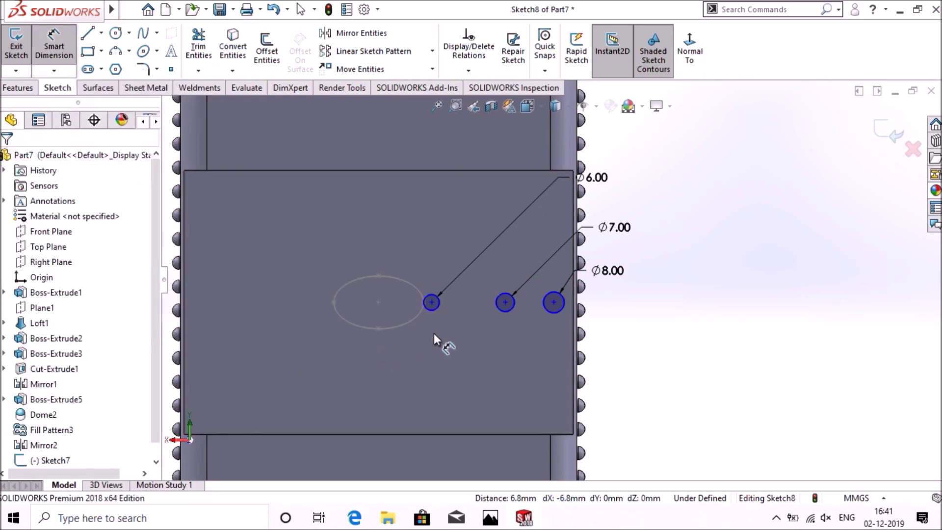
click(440, 307)
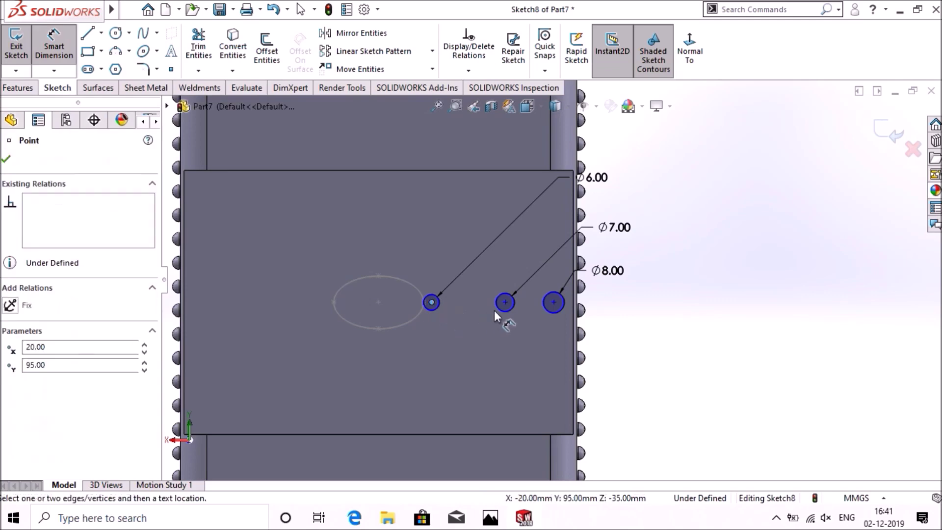
click(505, 302)
click(458, 378)
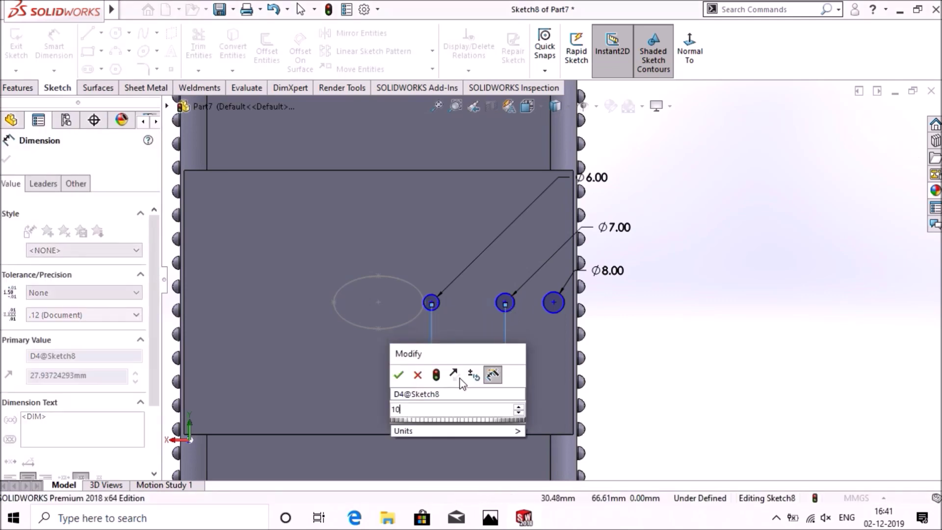
key(Return)
text(10)
key(Return)
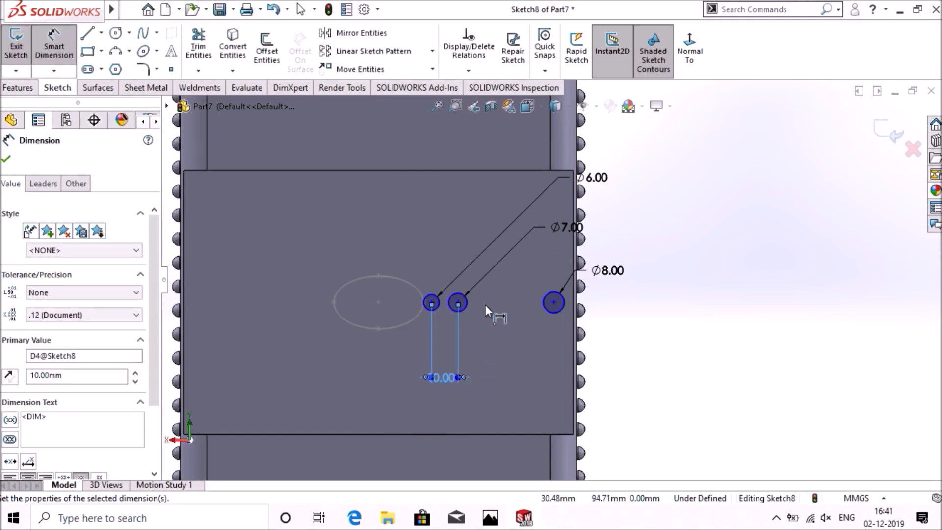
click(554, 303)
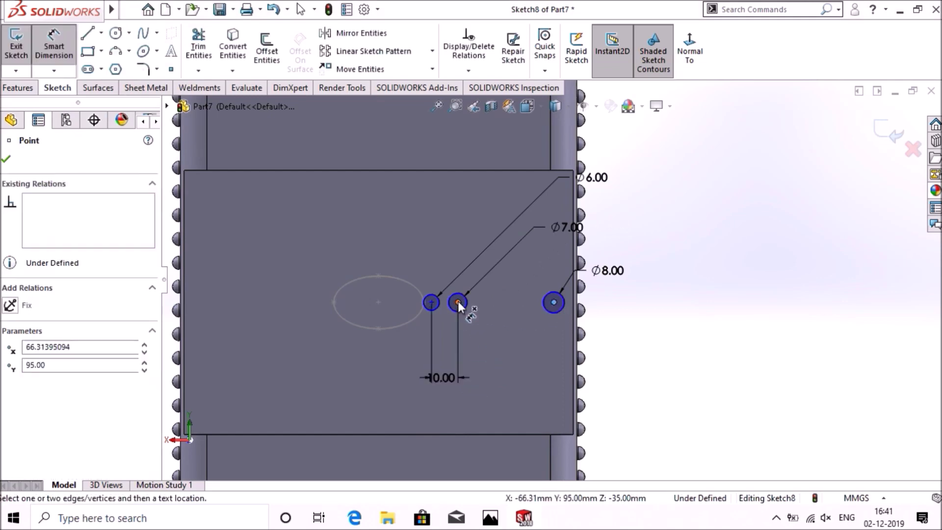
click(458, 302)
click(508, 362)
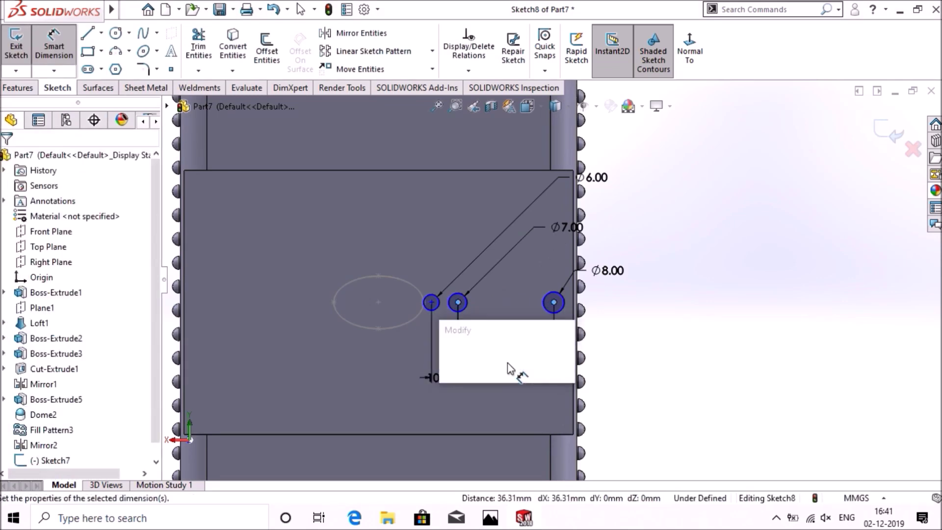
text(10)
key(Return)
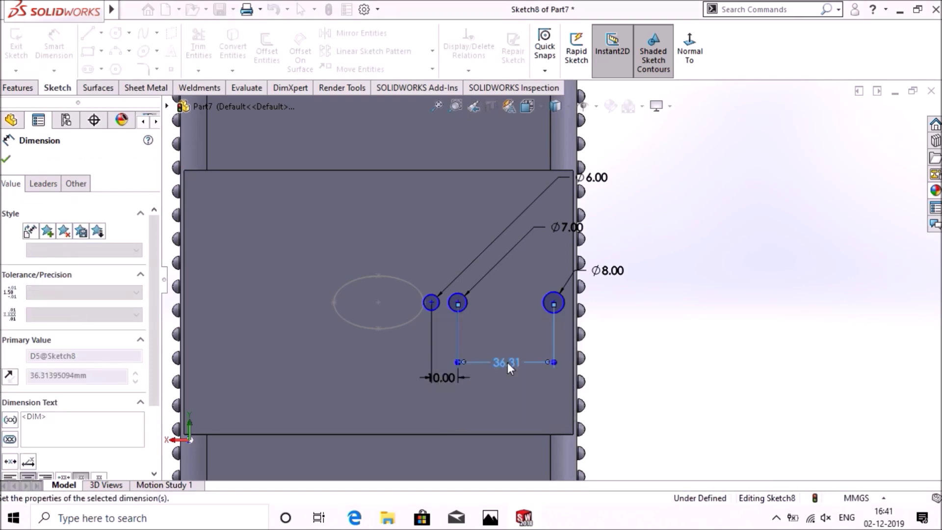
click(8, 161)
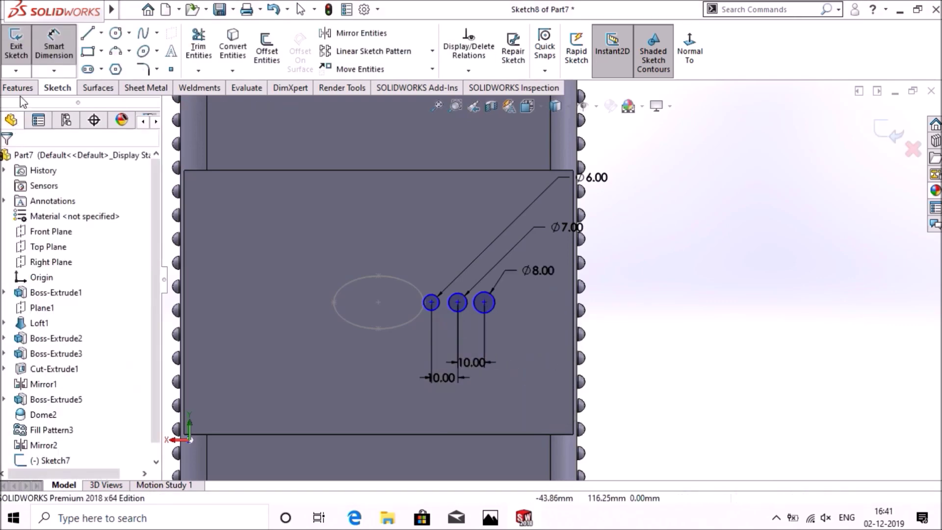
click(19, 90)
Extrude Sketch8's three circles 1 mm as bosses beside the ellipse
click(35, 57)
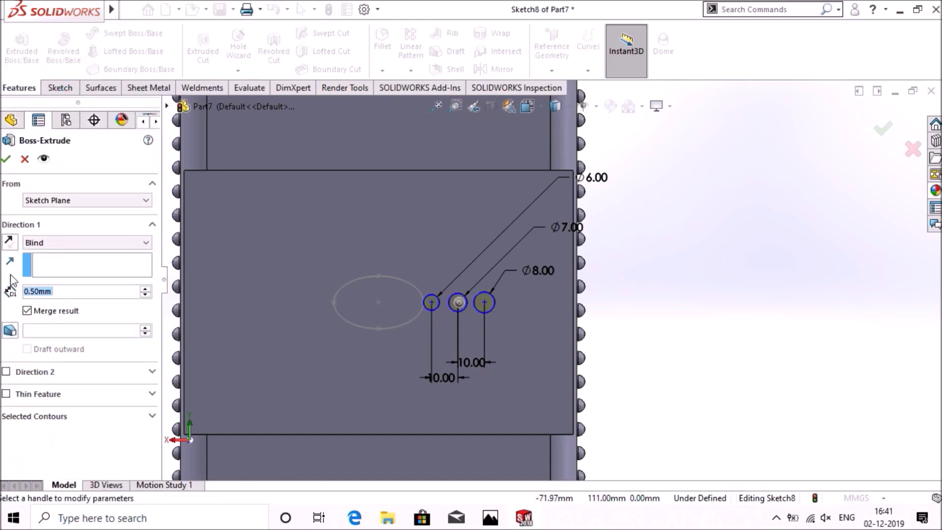
text(1)
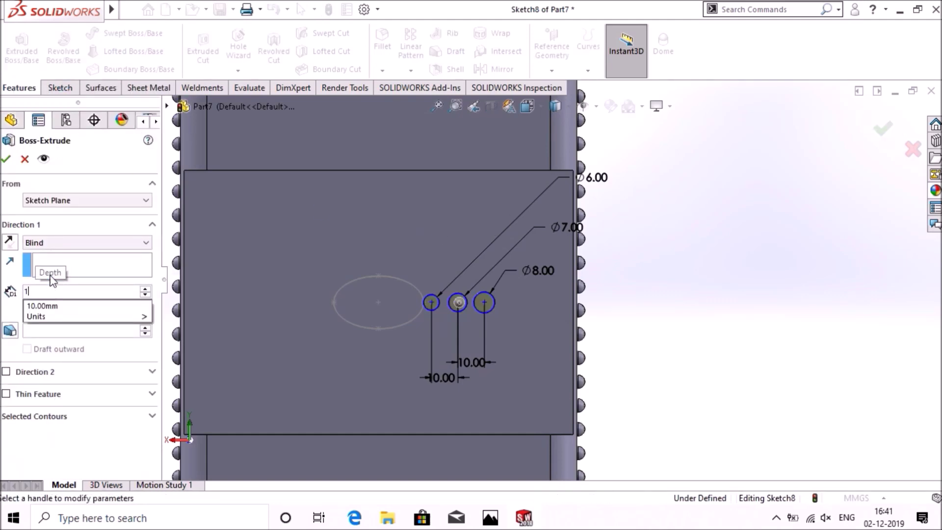
key(Return)
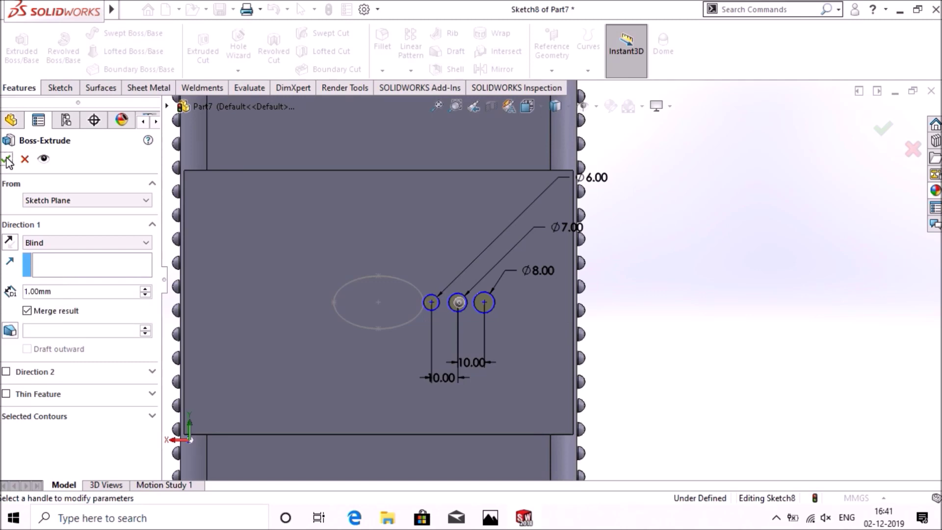
click(7, 160)
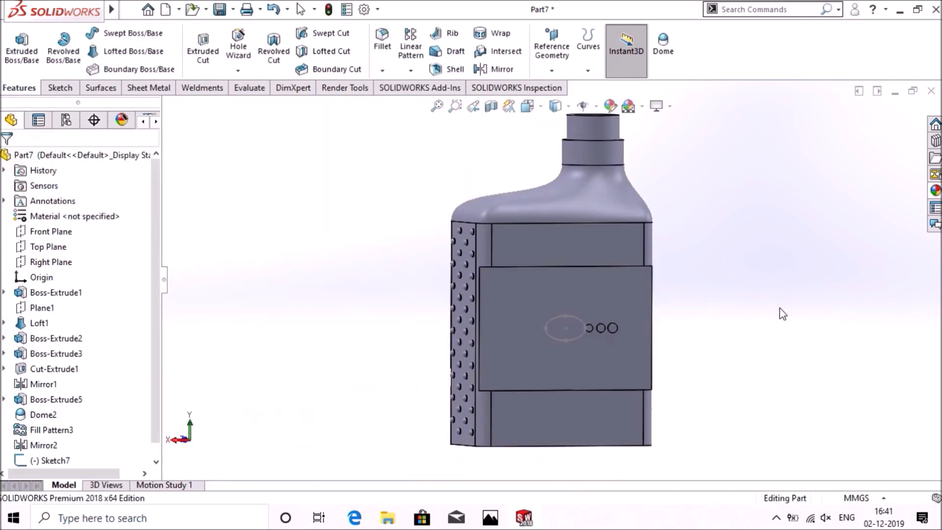
scroll(704, 366, down, 5)
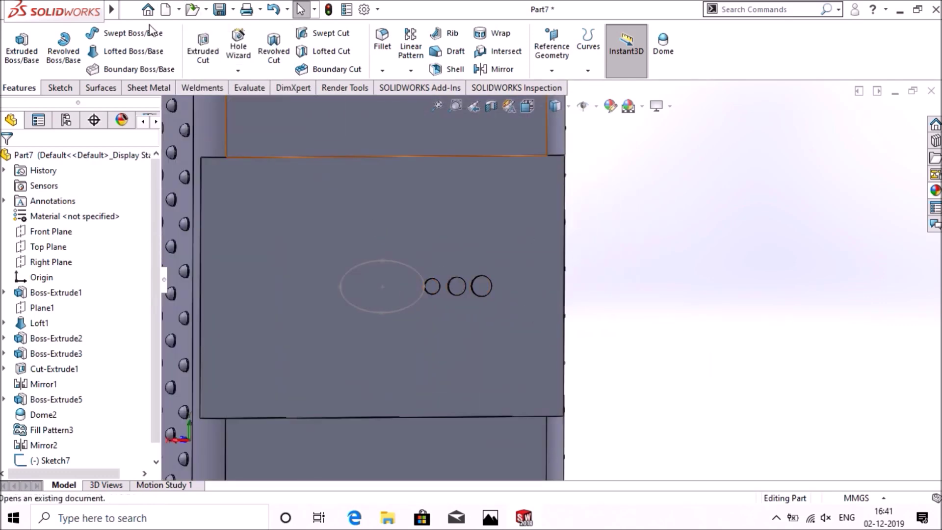
Round the top faces of the three small studs with 2.50 mm domes (Dome3)
mouse_move(112, 9)
click(181, 10)
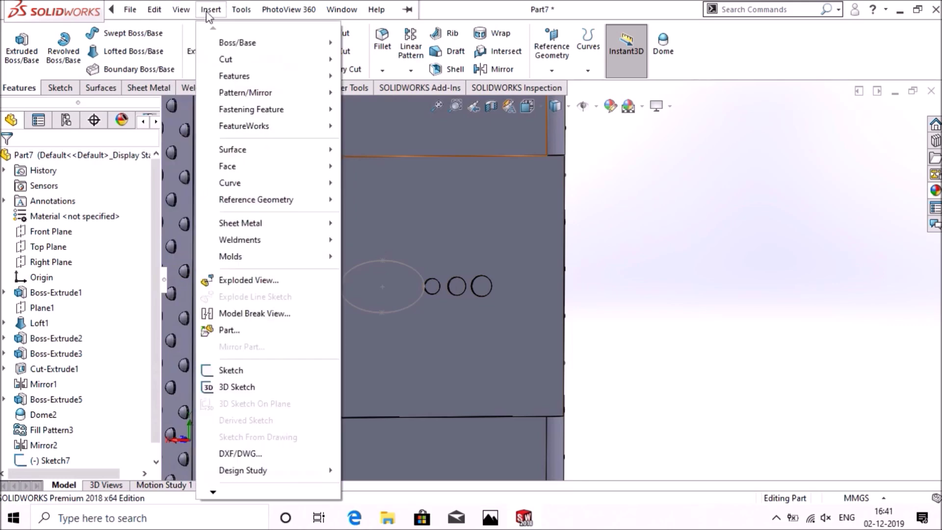
mouse_move(305, 75)
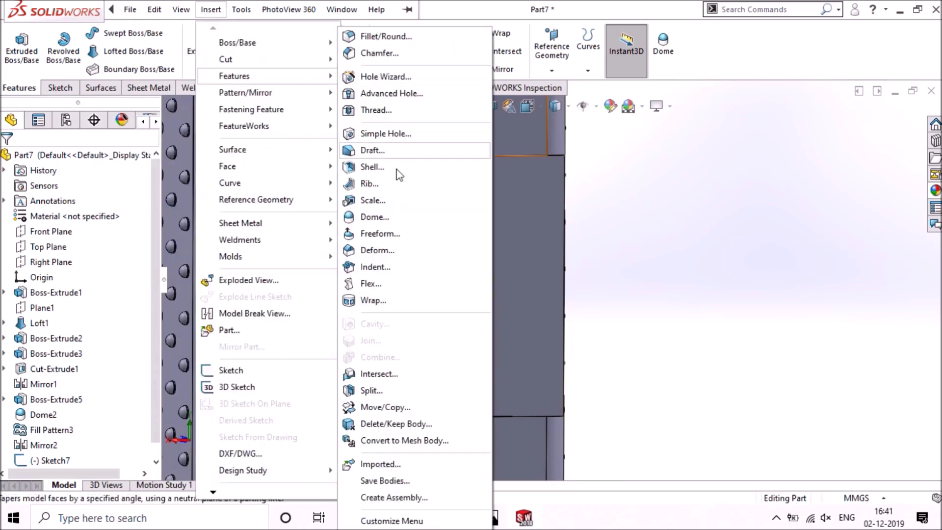
click(387, 217)
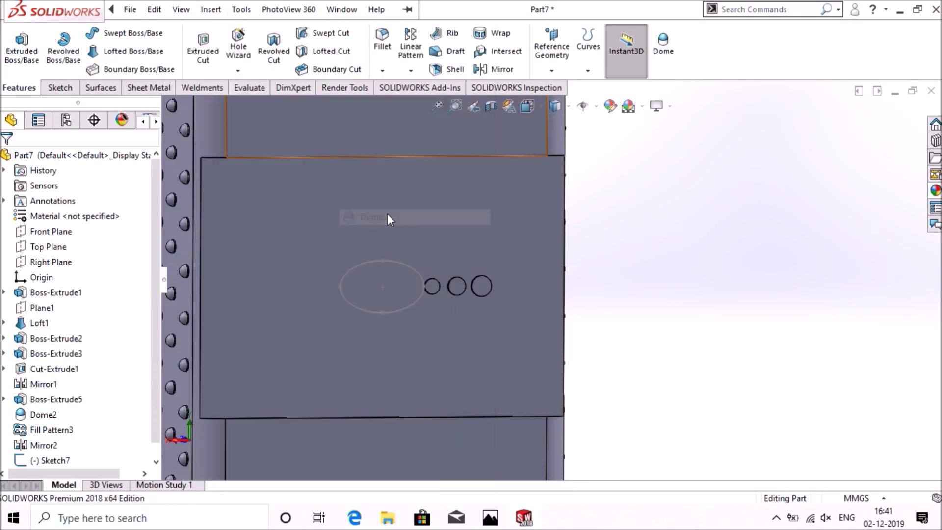
click(431, 287)
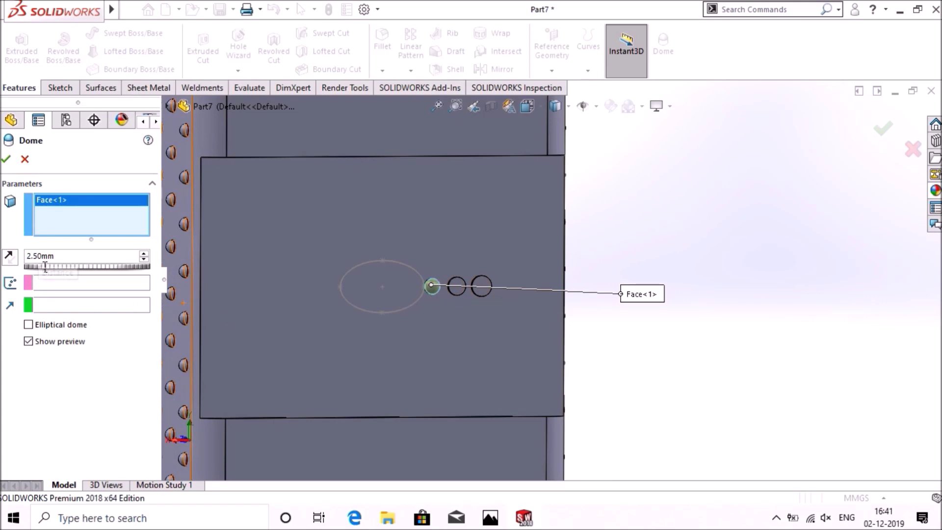
click(459, 290)
click(481, 294)
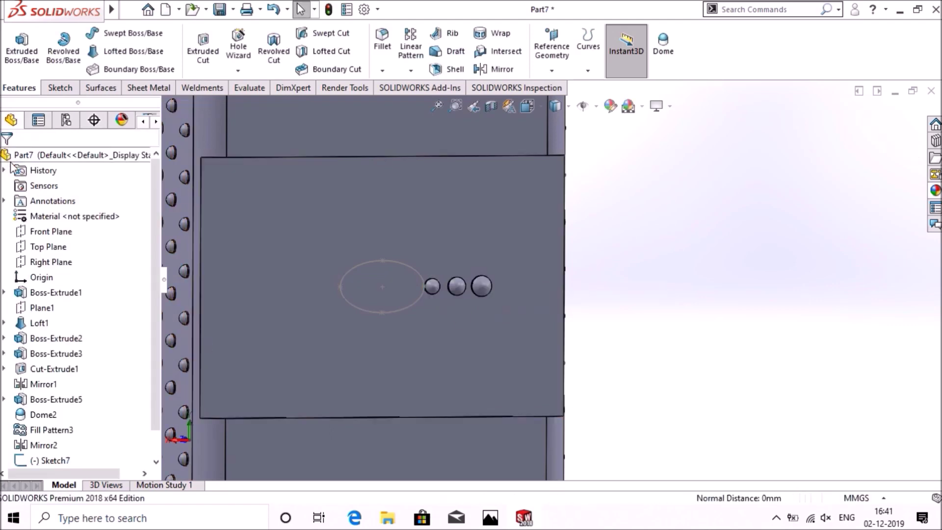
scroll(241, 275, down, 2)
scroll(168, 237, up, 2)
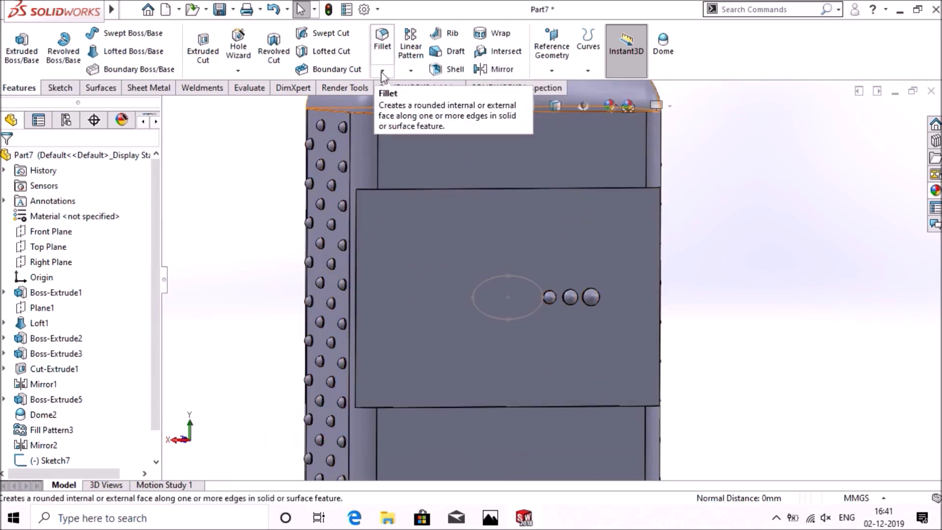
click(410, 73)
Curve-pattern Boss-Extrude6 and Dome3 six times, equally spaced, along Ellipse1
click(420, 139)
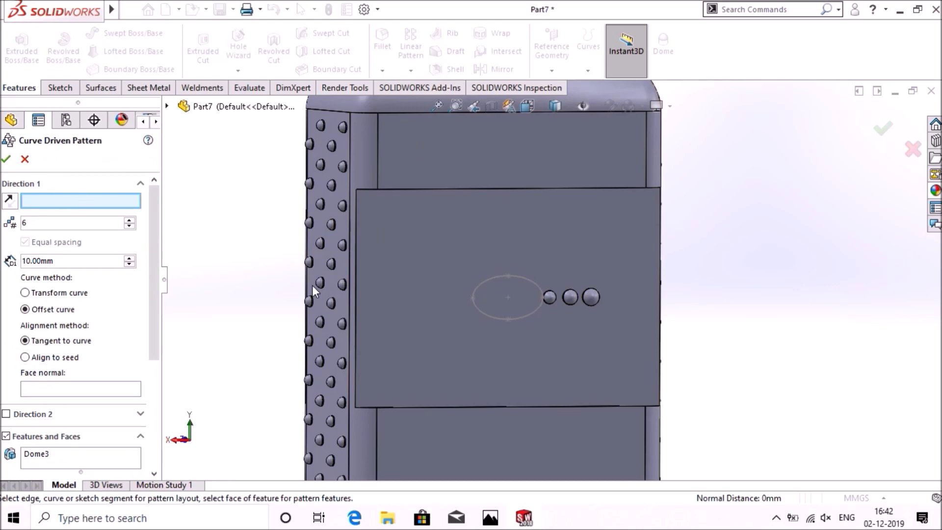
click(521, 324)
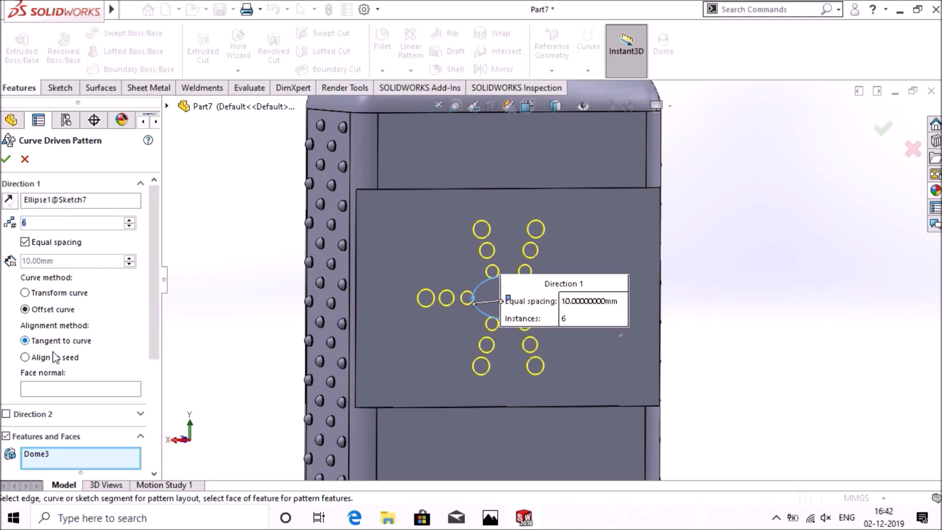
scroll(57, 363, down, 3)
scroll(57, 363, down, 3)
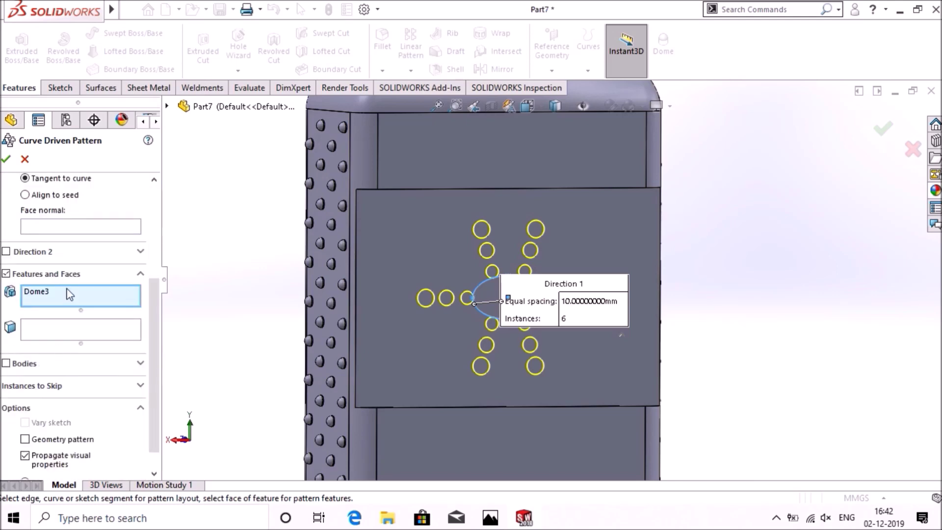
click(167, 106)
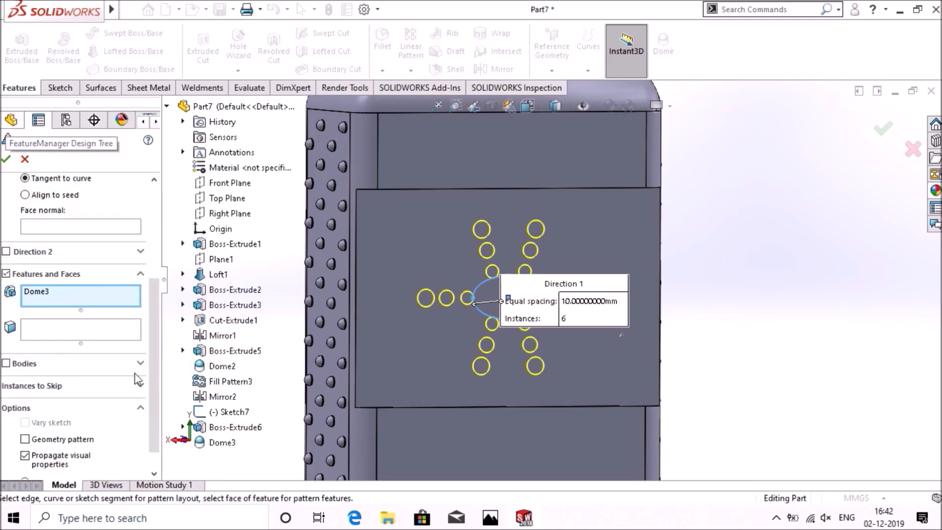
click(228, 428)
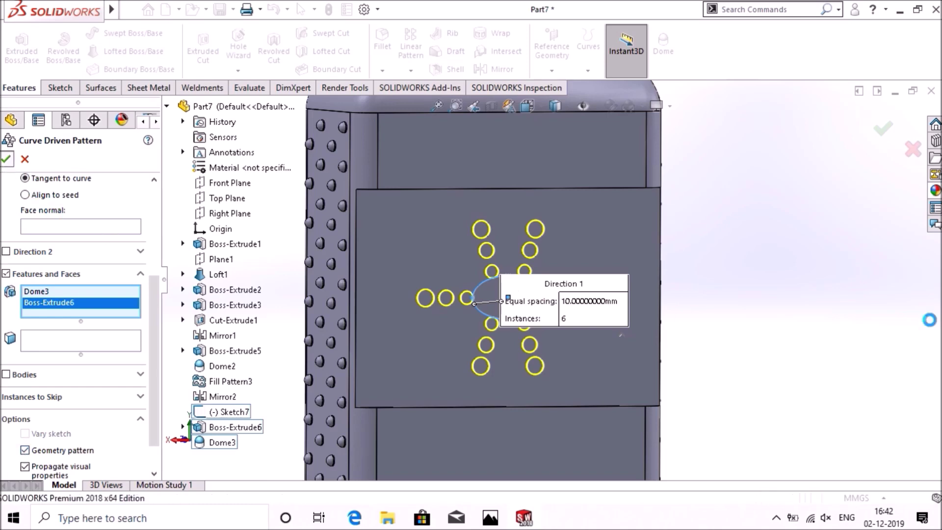
key(Return)
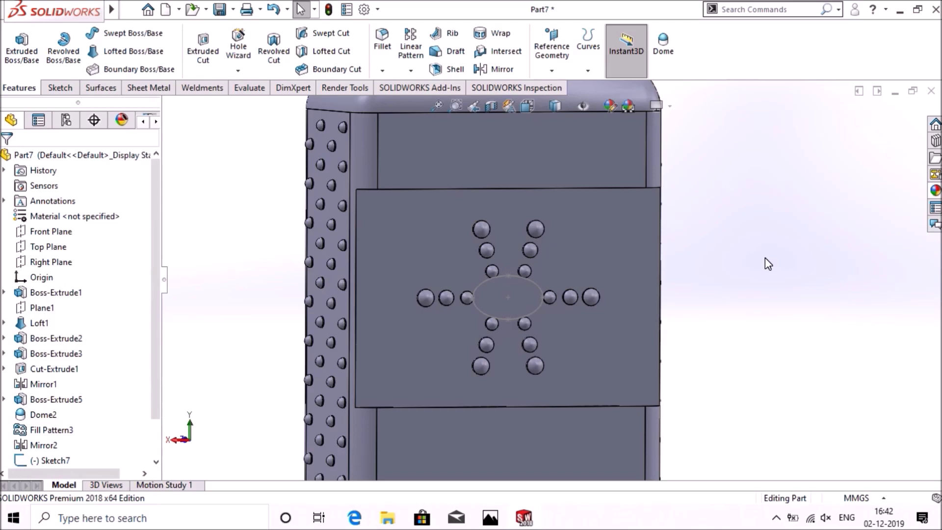
key(z)
middle_drag(764, 257, 773, 260)
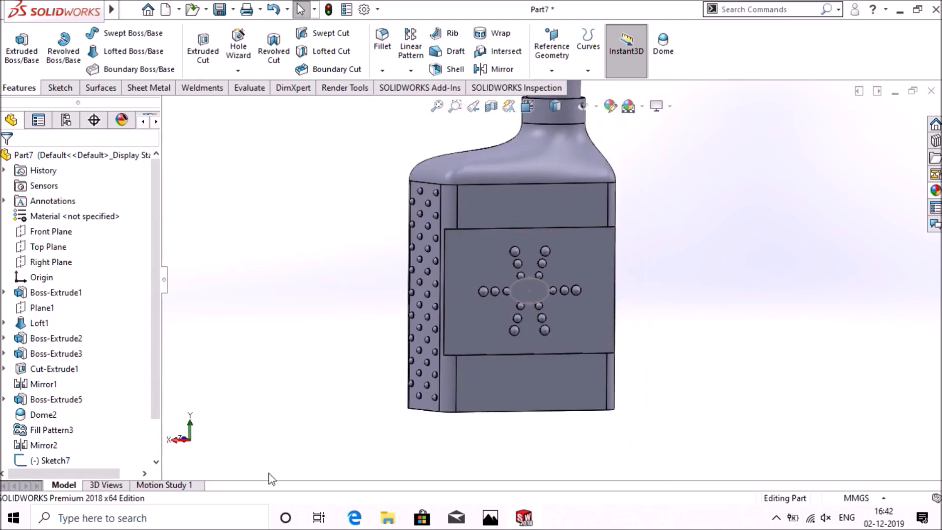
Hide the ellipse sketch Sketch7 so only the domed-stud star remains visible
right_click(49, 461)
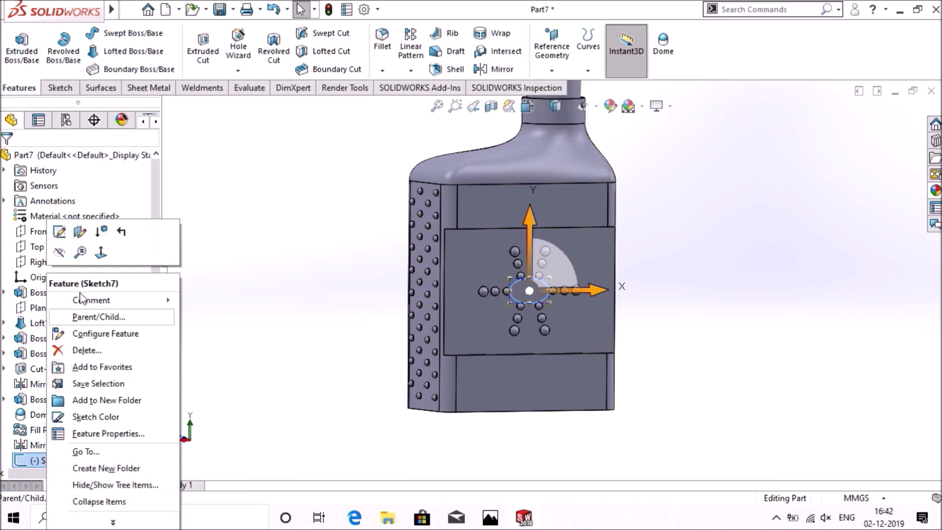
click(66, 256)
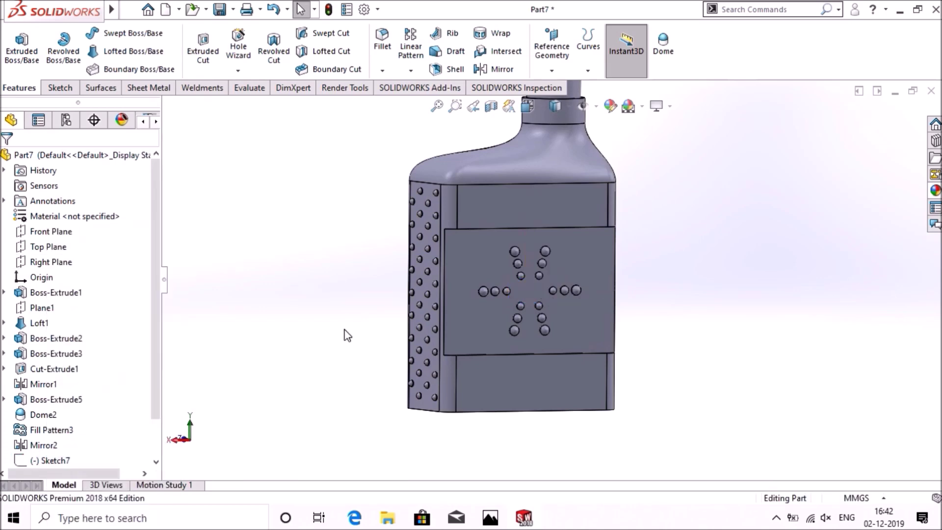
middle_drag(329, 335, 357, 349)
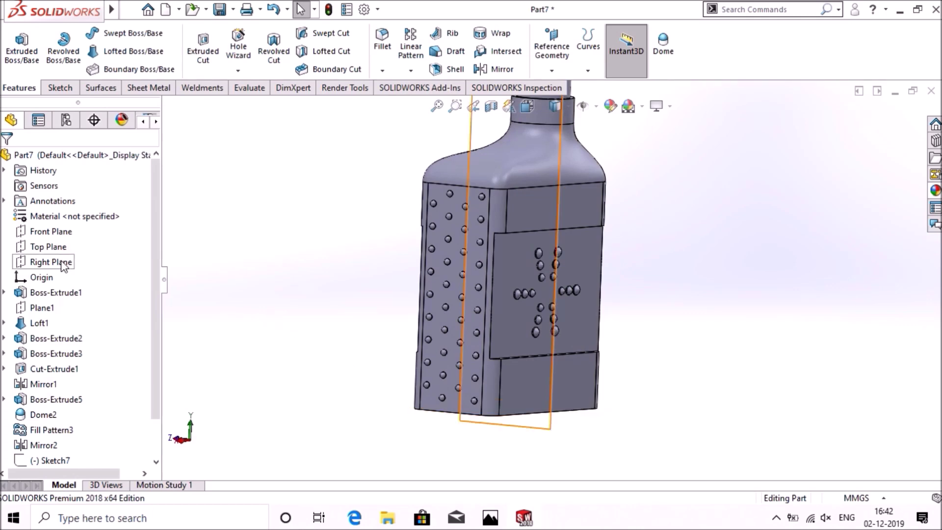
Mirror CrvPattern1, Dome3 and the label panel across the Front Plane as a geometry pattern
click(52, 231)
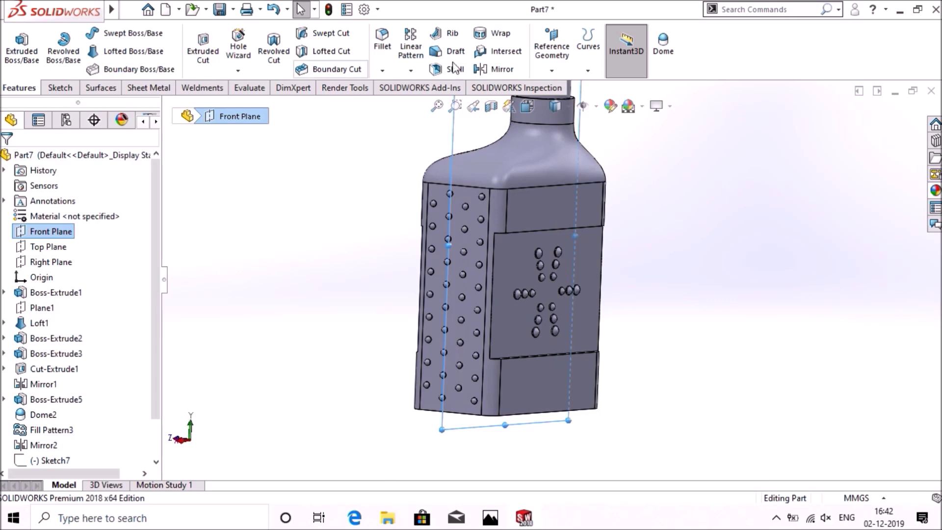
click(492, 69)
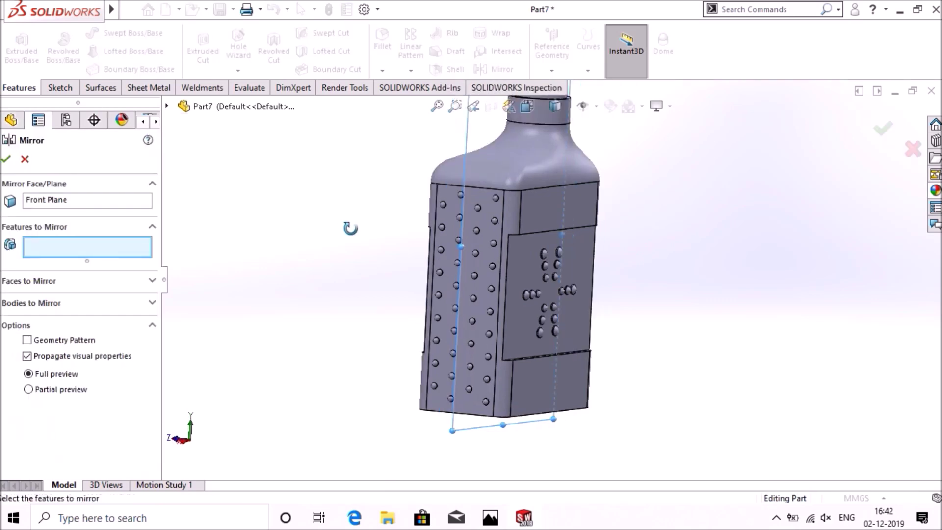
middle_drag(350, 228, 269, 187)
click(166, 106)
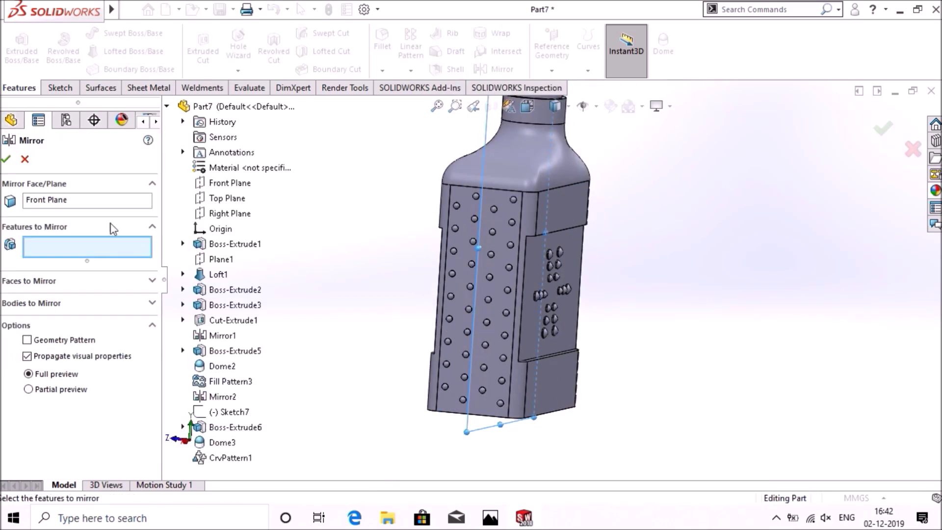
click(228, 456)
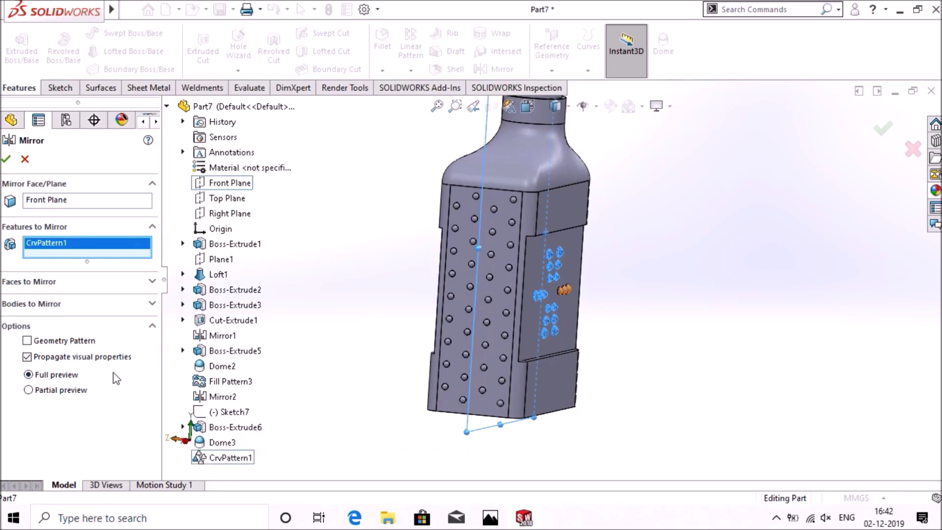
click(216, 442)
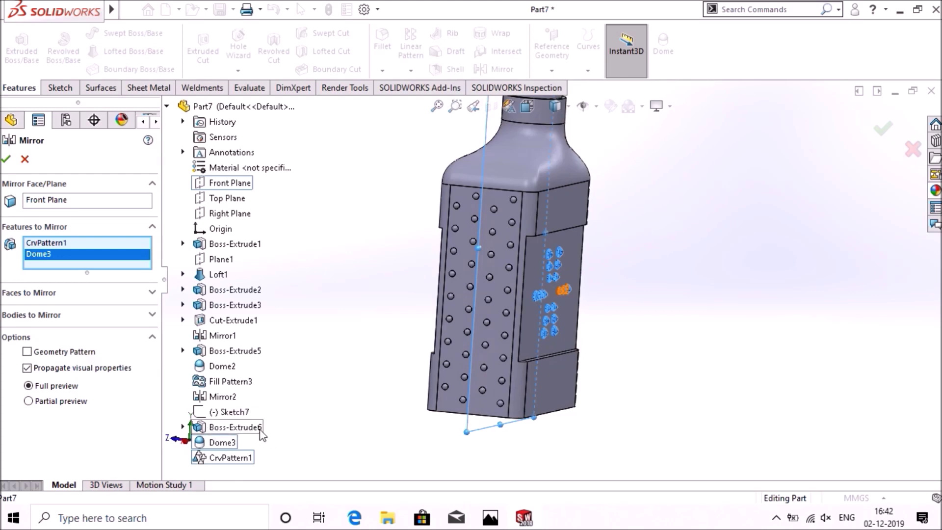
click(216, 427)
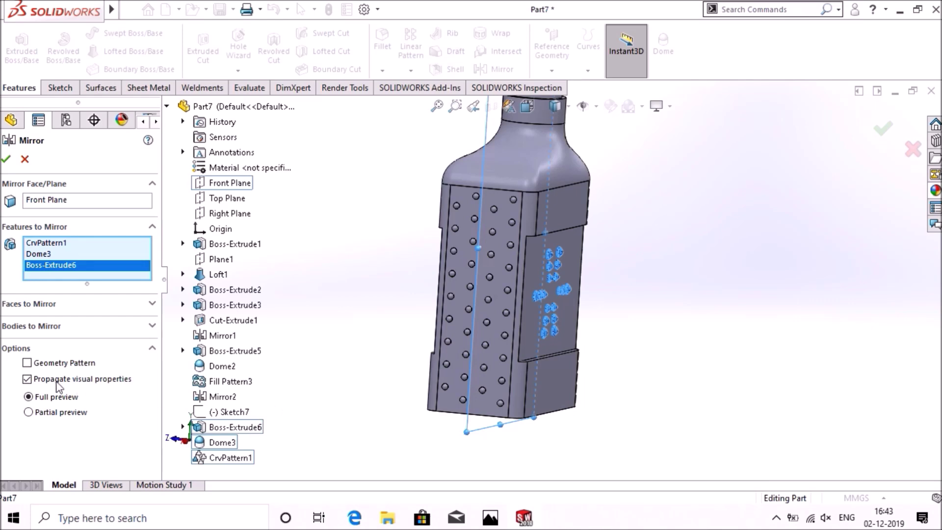
click(27, 363)
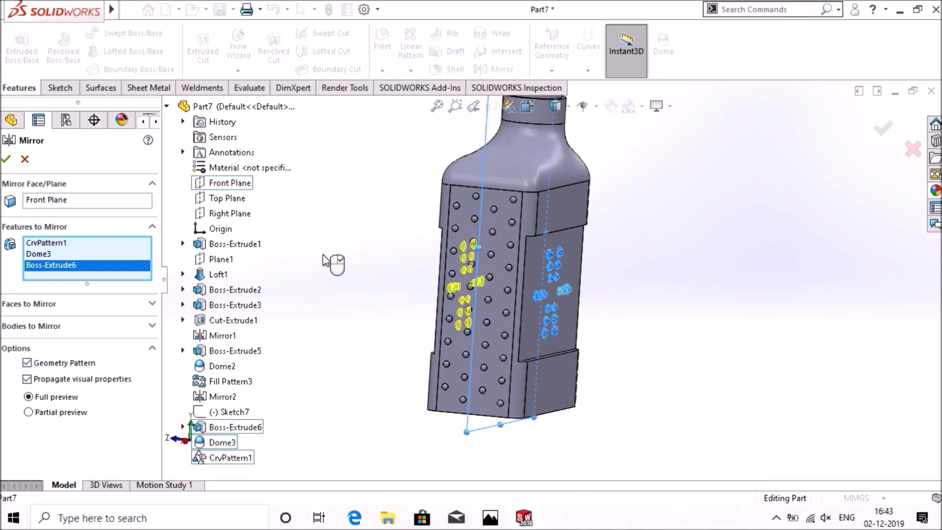
middle_drag(346, 245, 384, 258)
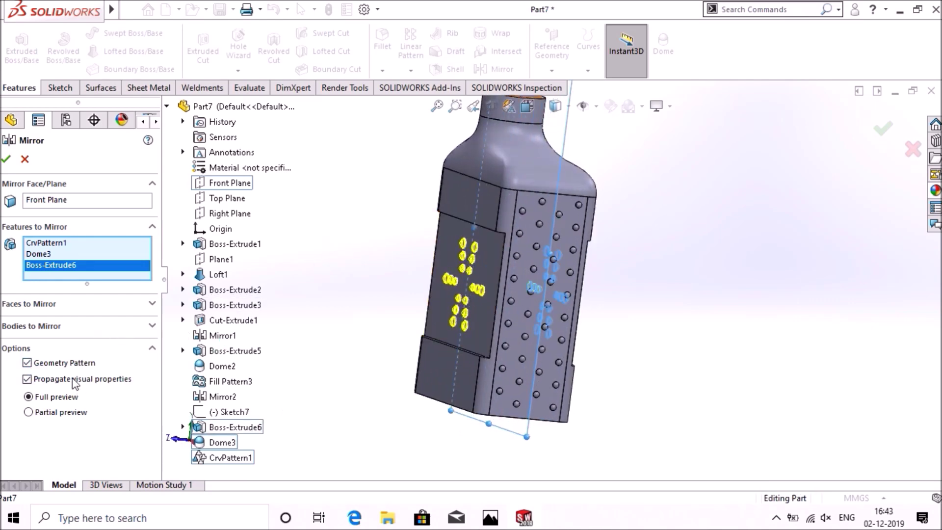
click(4, 161)
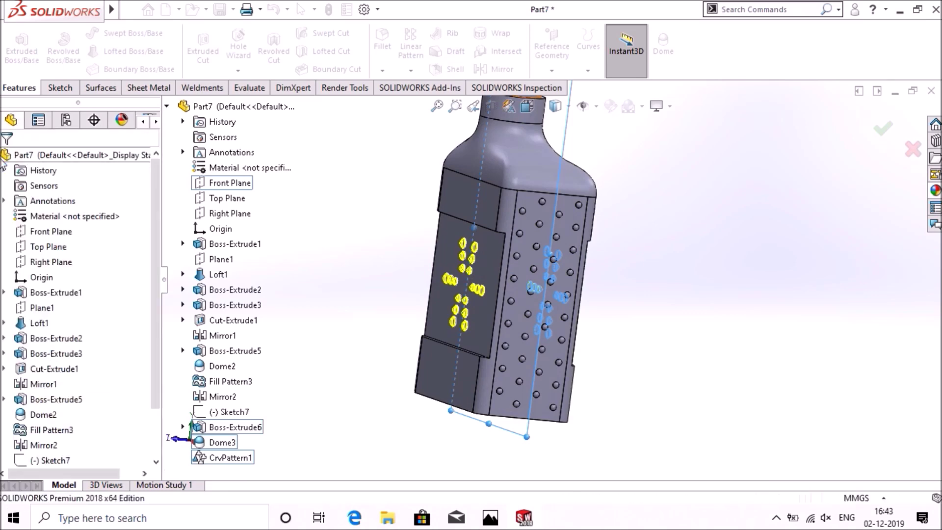
middle_drag(337, 244, 394, 324)
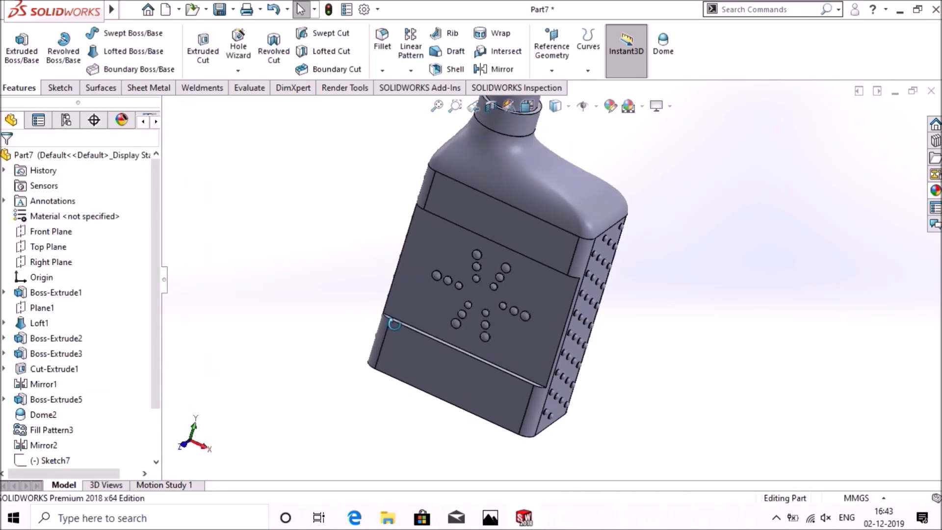
Shell the bottle with 2 mm walls, removing the neck's top face, and accept the warning
scroll(394, 324, up, 3)
mouse_move(376, 286)
middle_down()
mouse_move(397, 296)
mouse_move(368, 295)
middle_up()
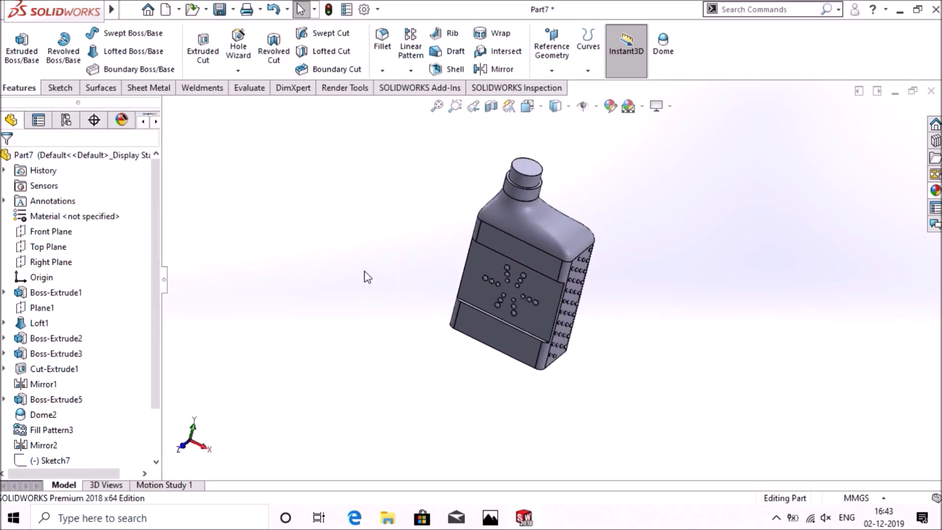
click(449, 70)
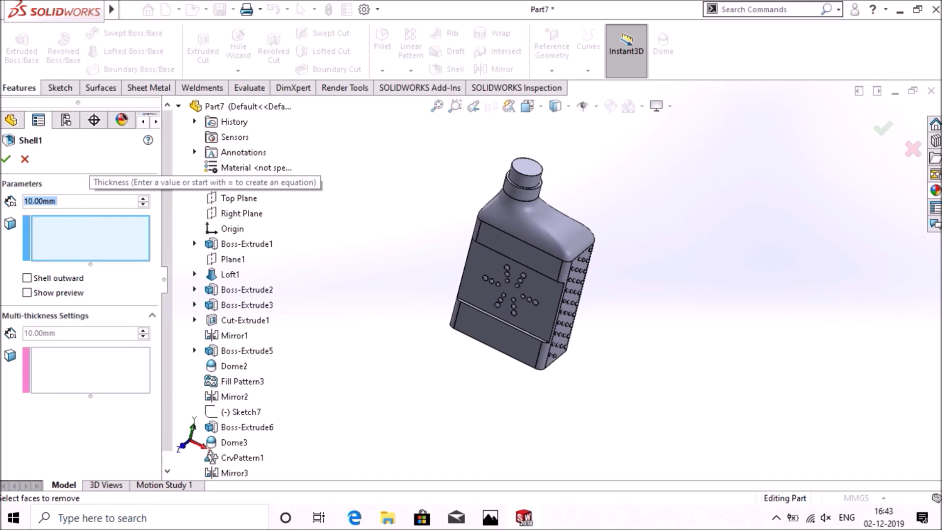
text(2)
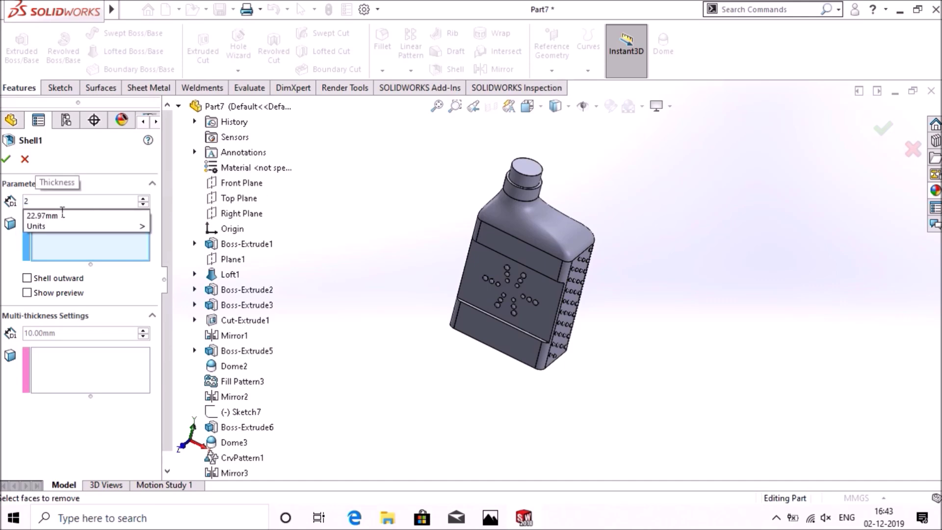
key(Return)
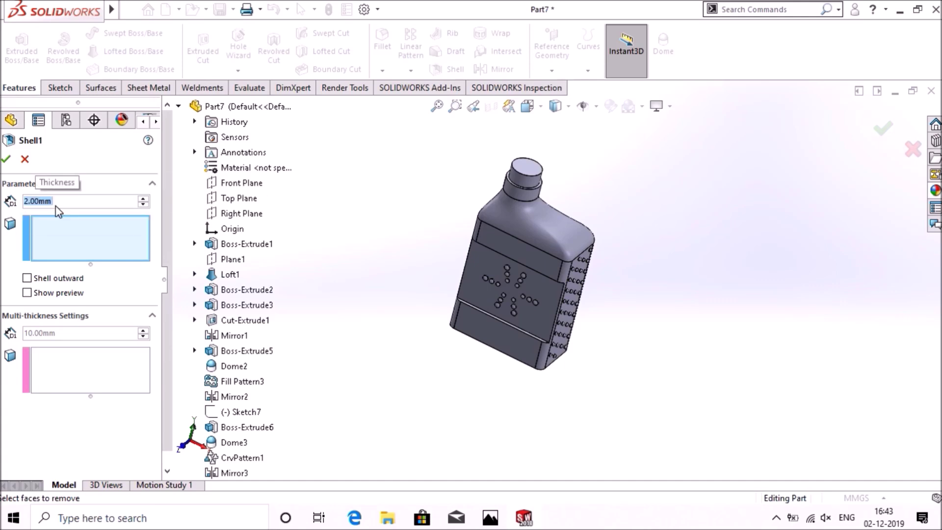
click(529, 168)
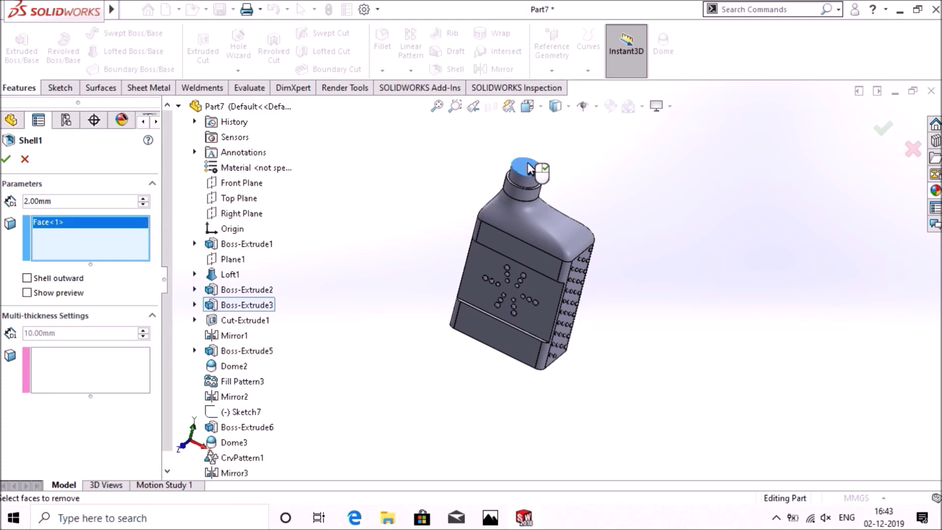
right_click(529, 169)
click(520, 274)
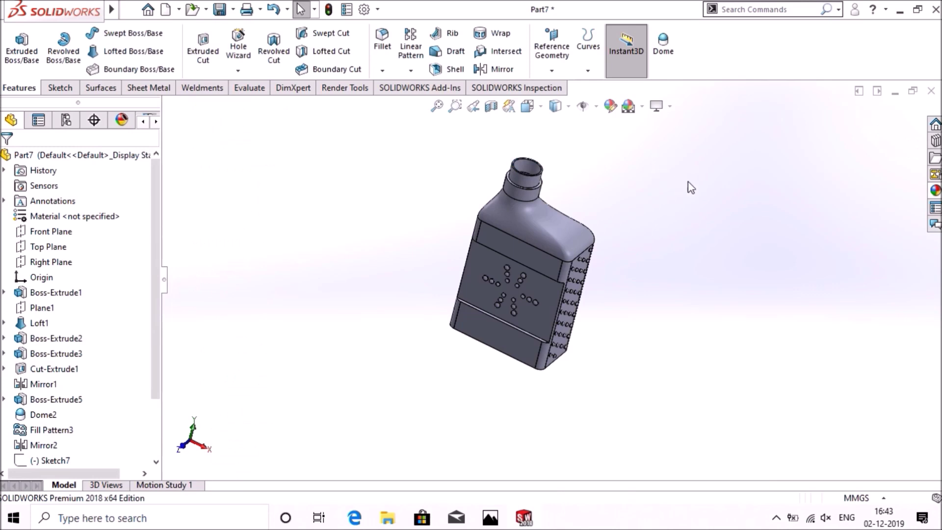
middle_drag(691, 188, 712, 188)
middle_drag(726, 222, 722, 166)
key(f)
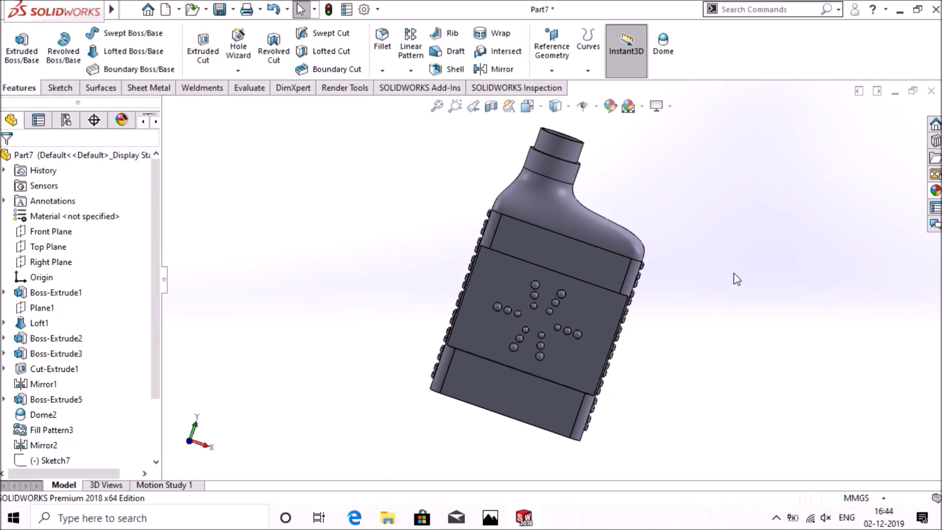
click(490, 105)
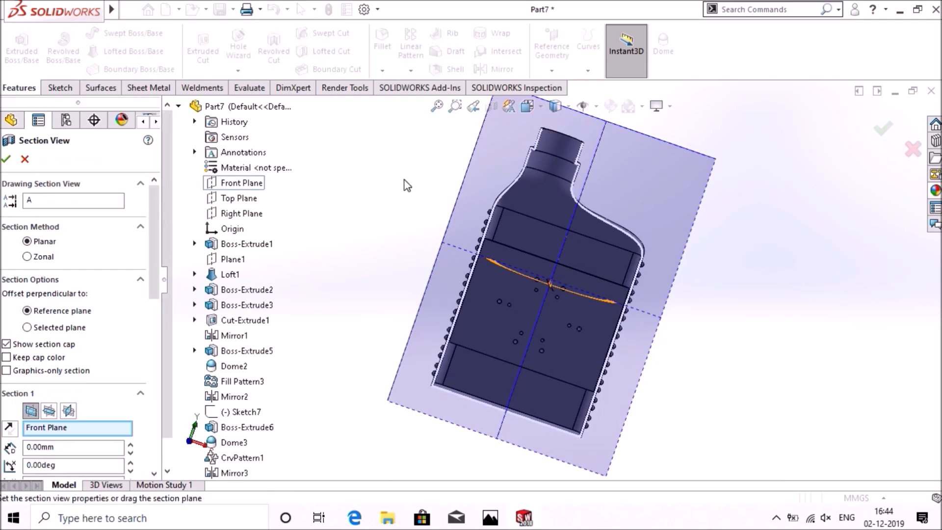
middle_drag(407, 186, 464, 216)
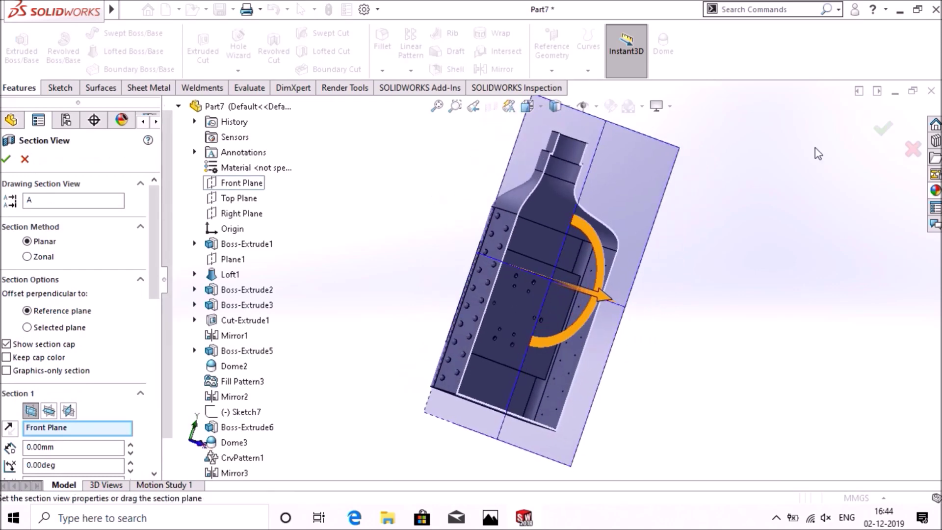
click(883, 130)
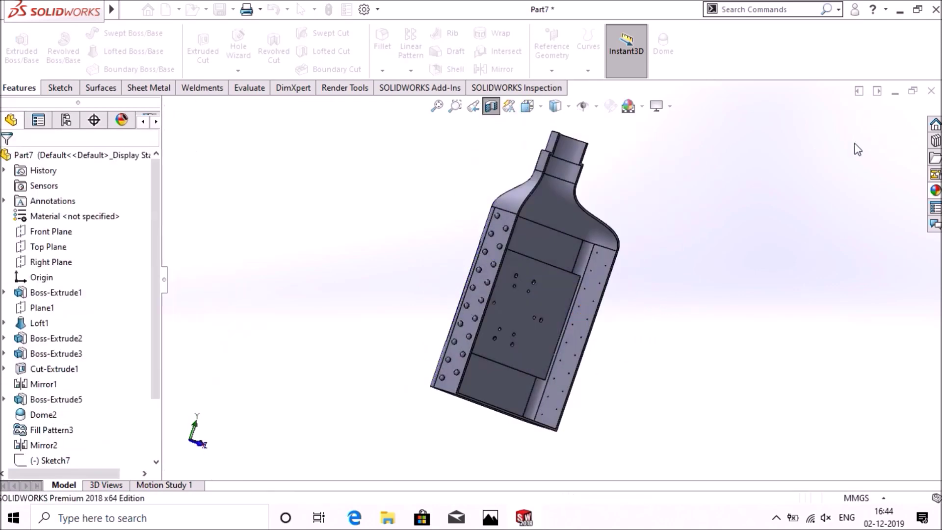
middle_drag(746, 202, 702, 267)
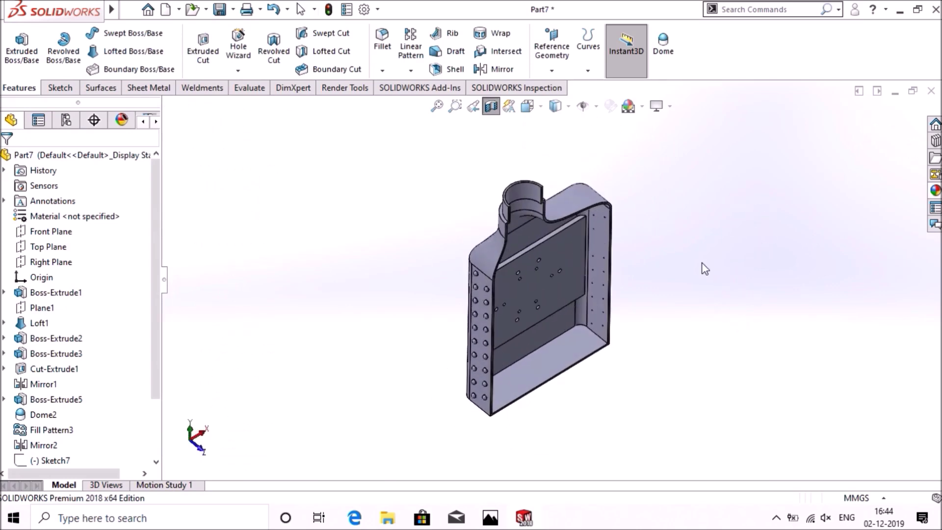
click(490, 106)
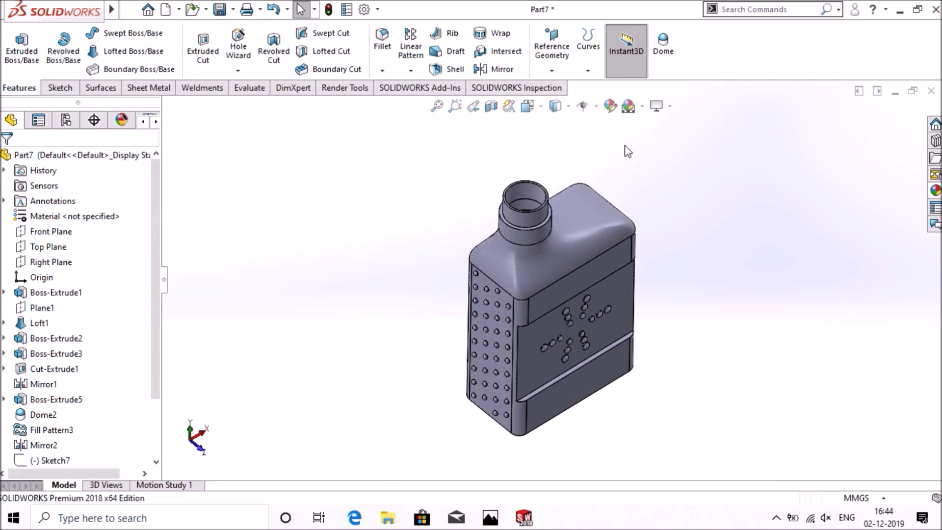
Apply the Plastic > Soft Touch blue soft touch plastic appearance to the whole bottle
click(611, 107)
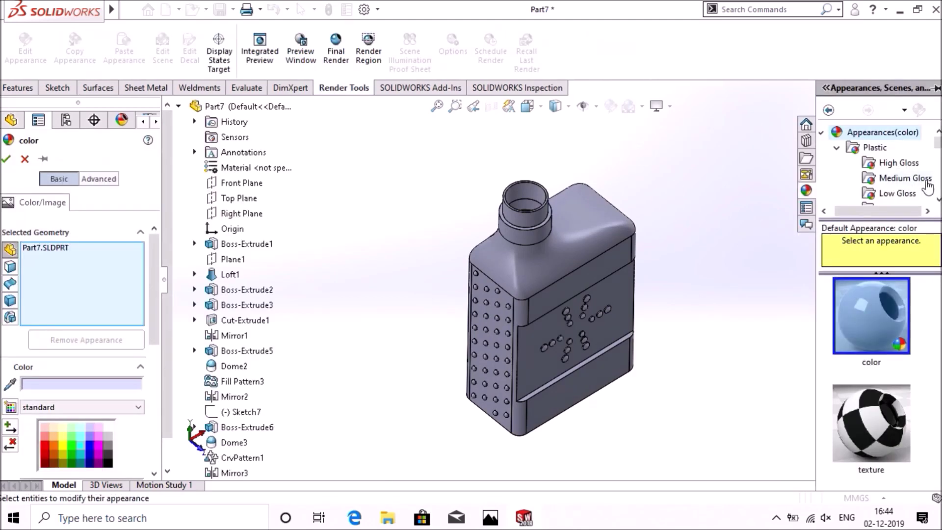
scroll(883, 166, down, 1)
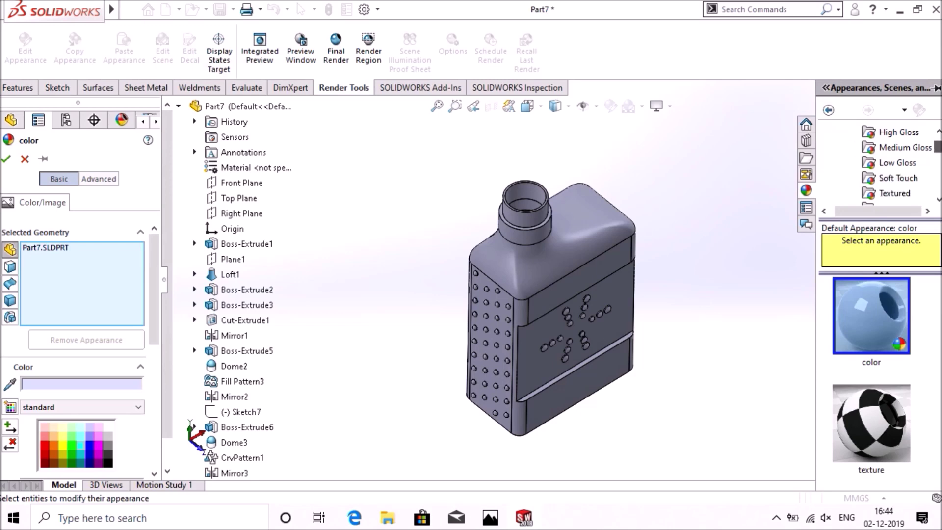
click(909, 167)
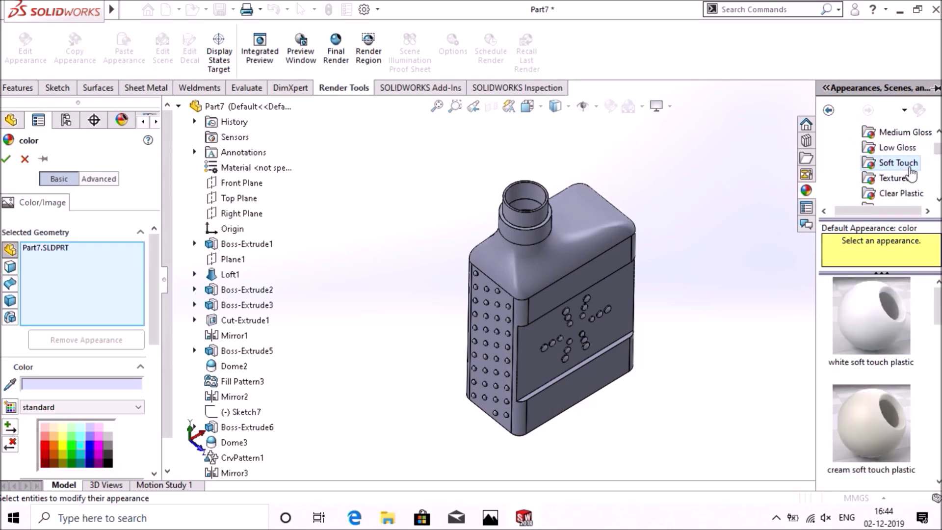
scroll(874, 382, down, 5)
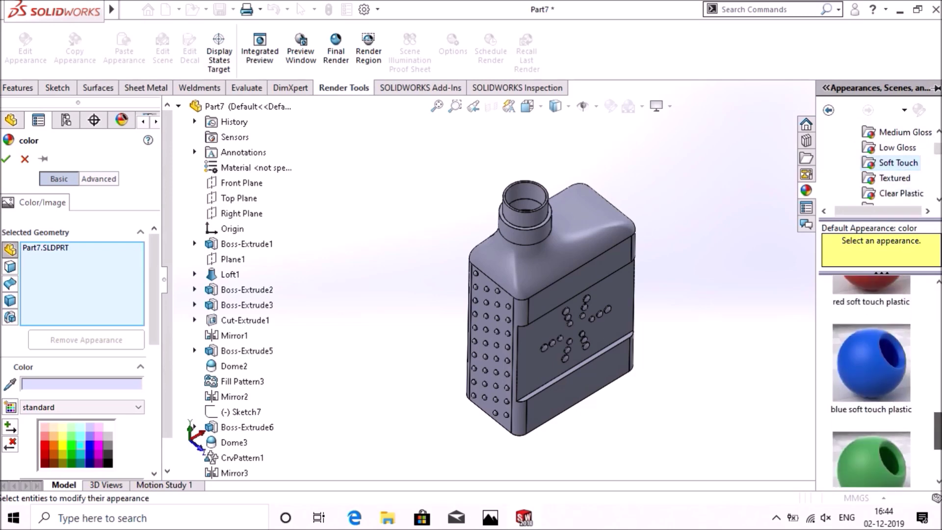
click(878, 390)
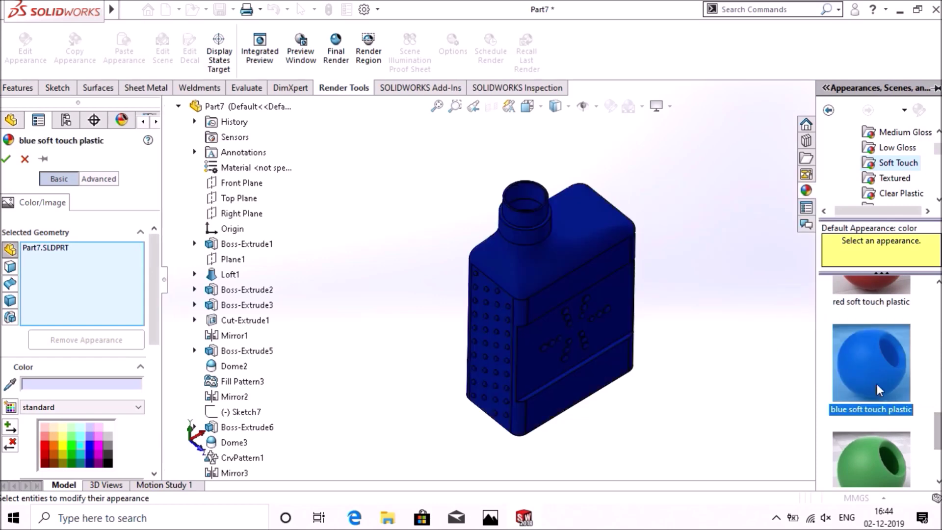
click(9, 159)
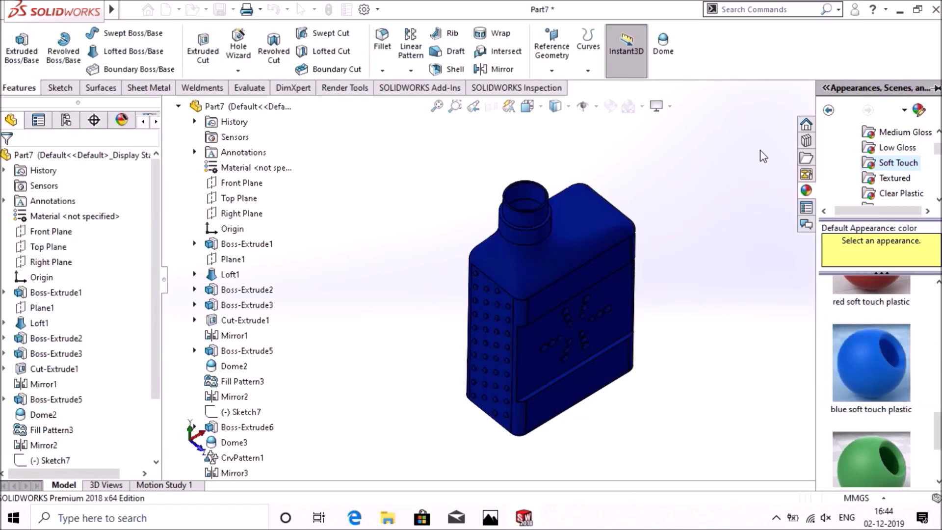
click(656, 106)
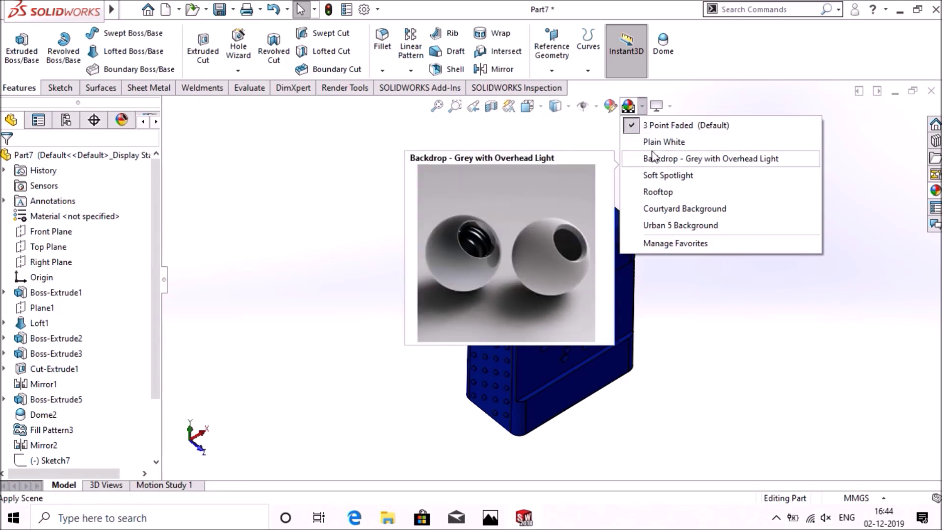
click(660, 142)
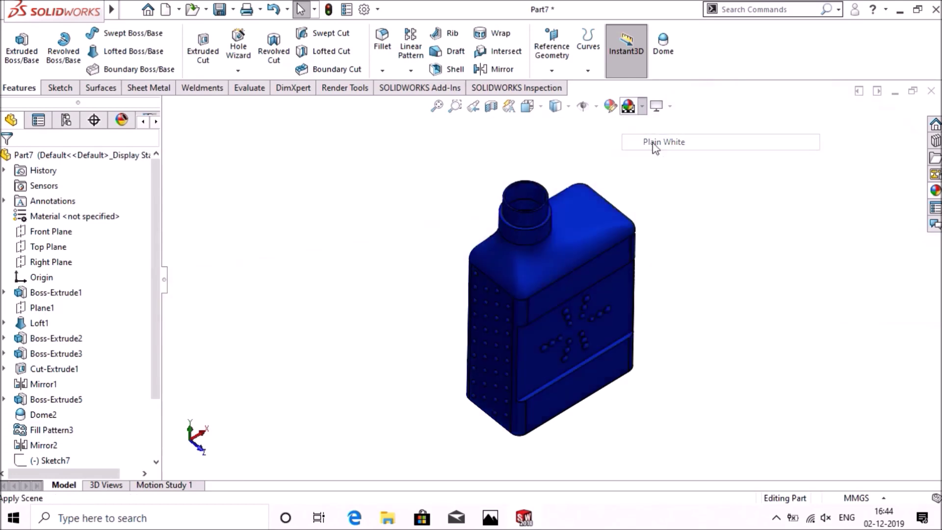
click(642, 106)
click(651, 124)
middle_drag(712, 273, 682, 356)
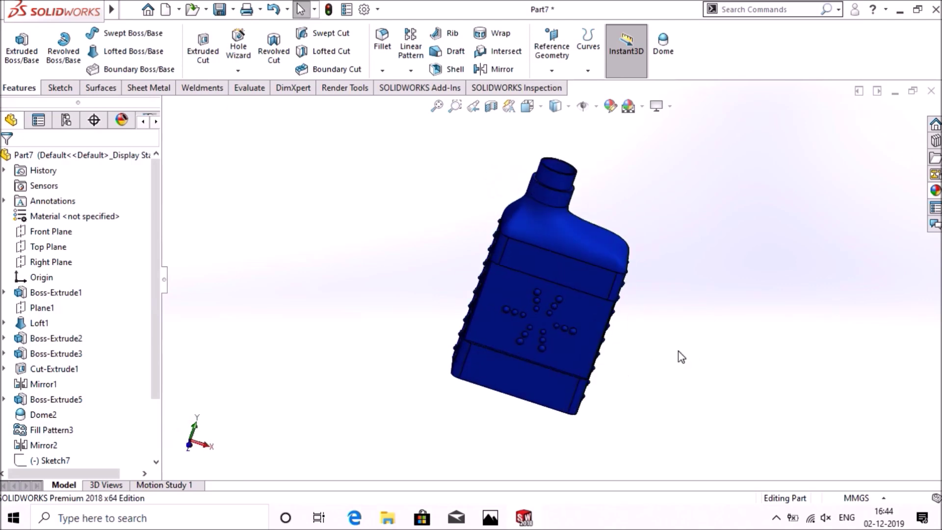